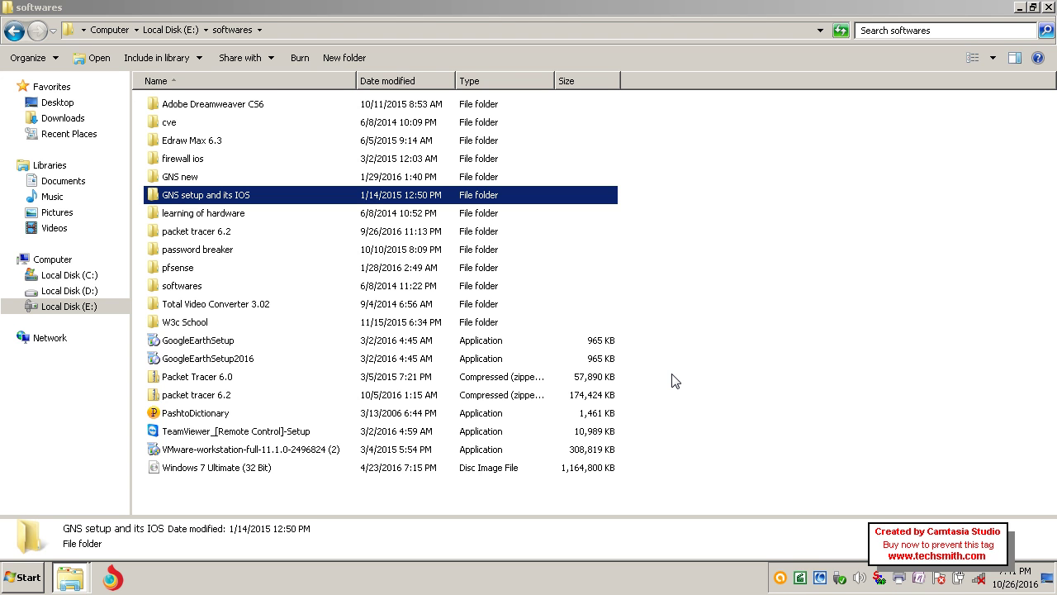
Run the GNS3-0.8.5-all-in-one installer from the "GNS setup and its IOS" folder and accept its license agreement.
double_click(290, 204)
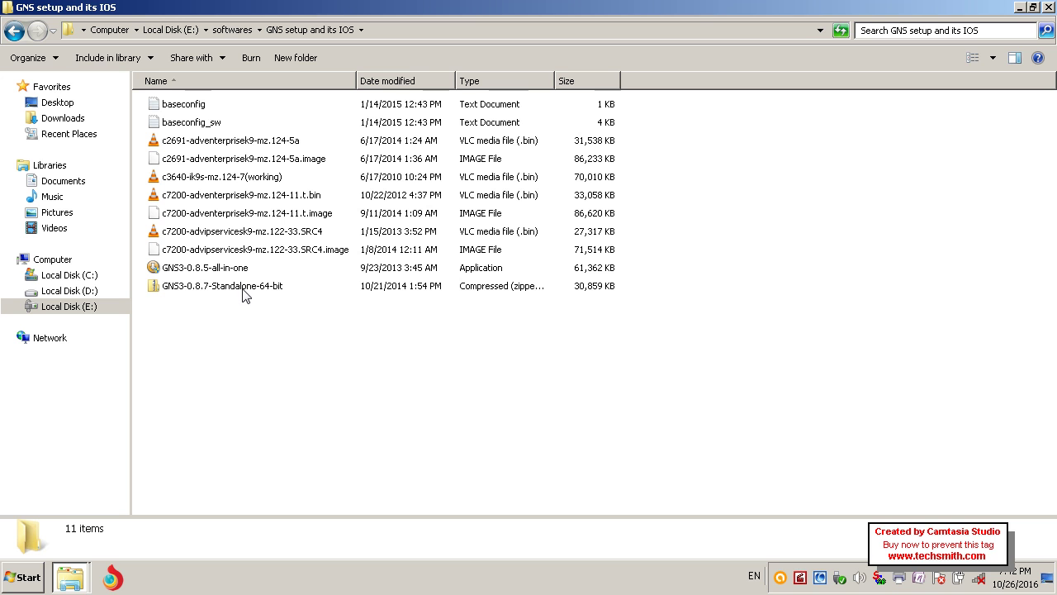
double_click(223, 273)
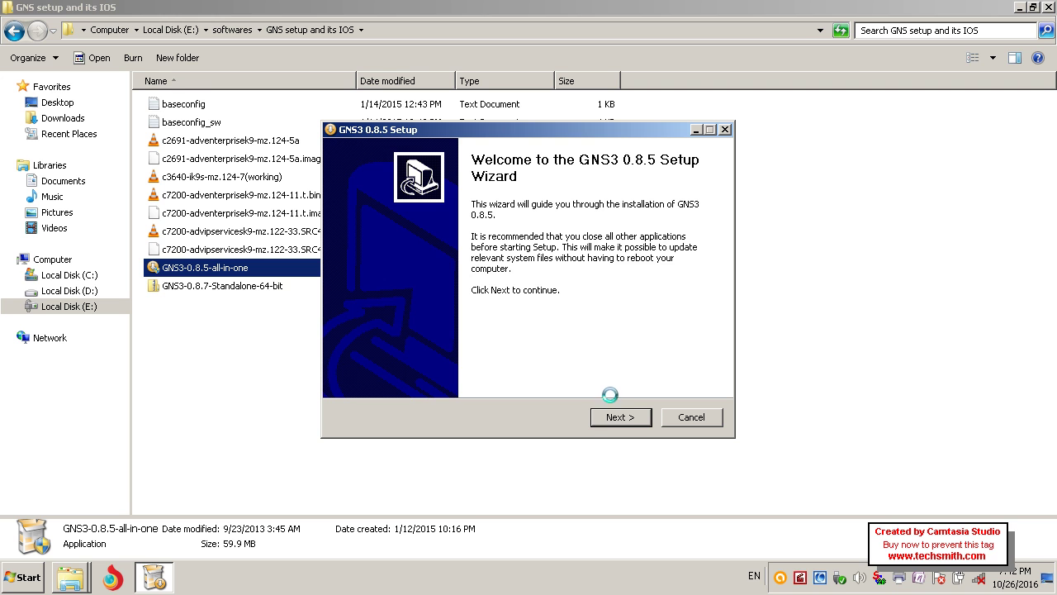
click(615, 419)
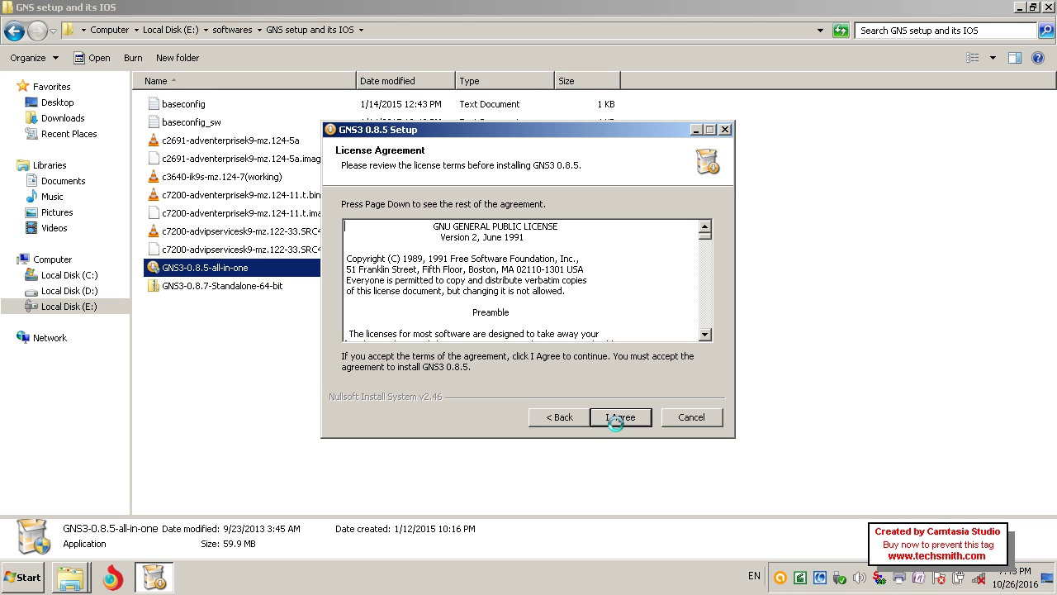
click(616, 420)
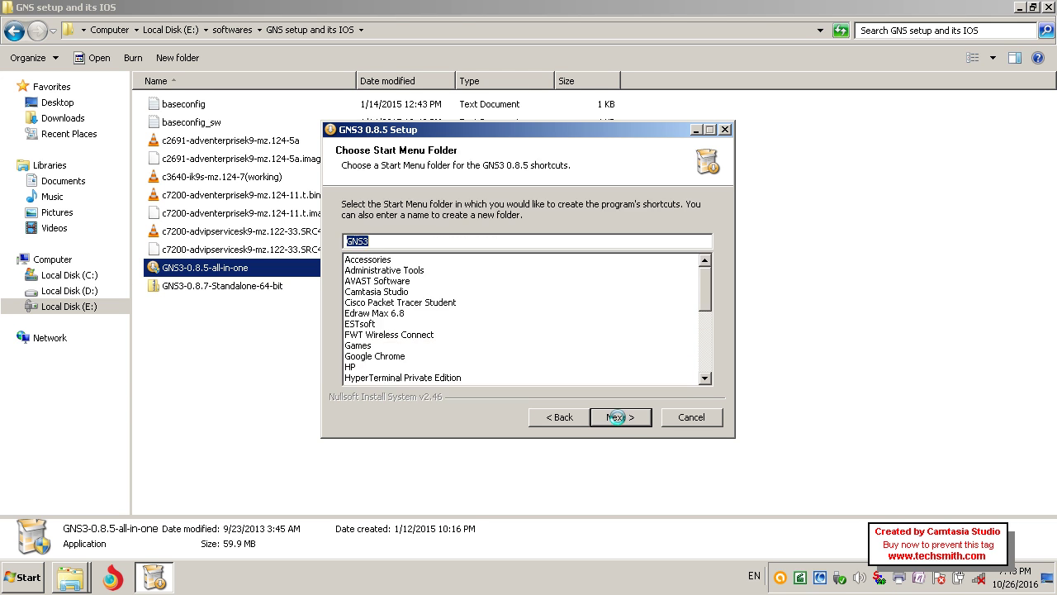
Start installing GNS3 0.8.5 with Start Menu folder GNS3, the preselected components and destination C:\Program Files\GNS3.
click(617, 418)
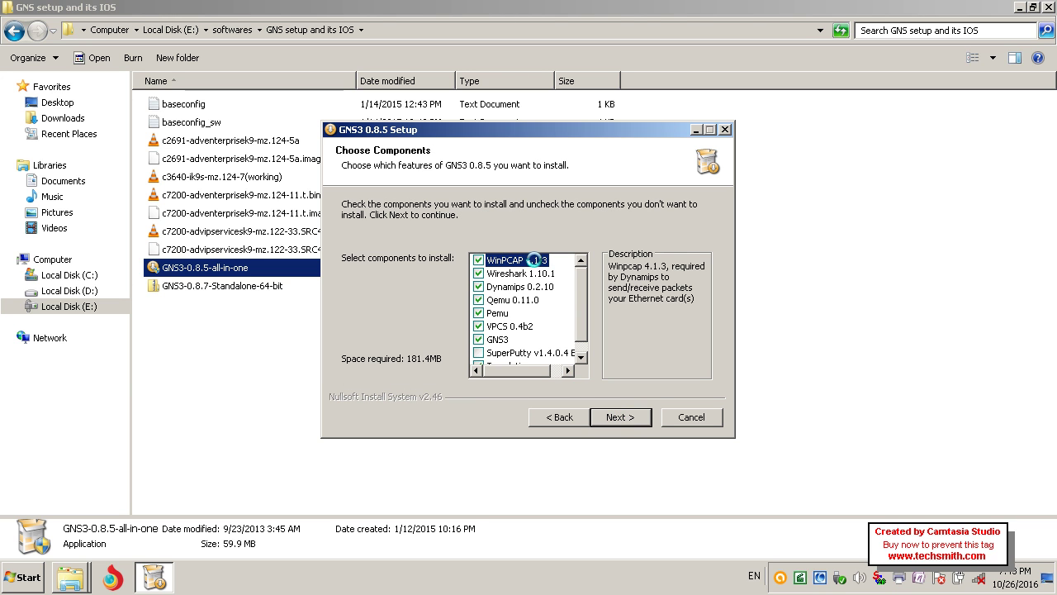
mouse_move(508, 276)
mouse_move(479, 263)
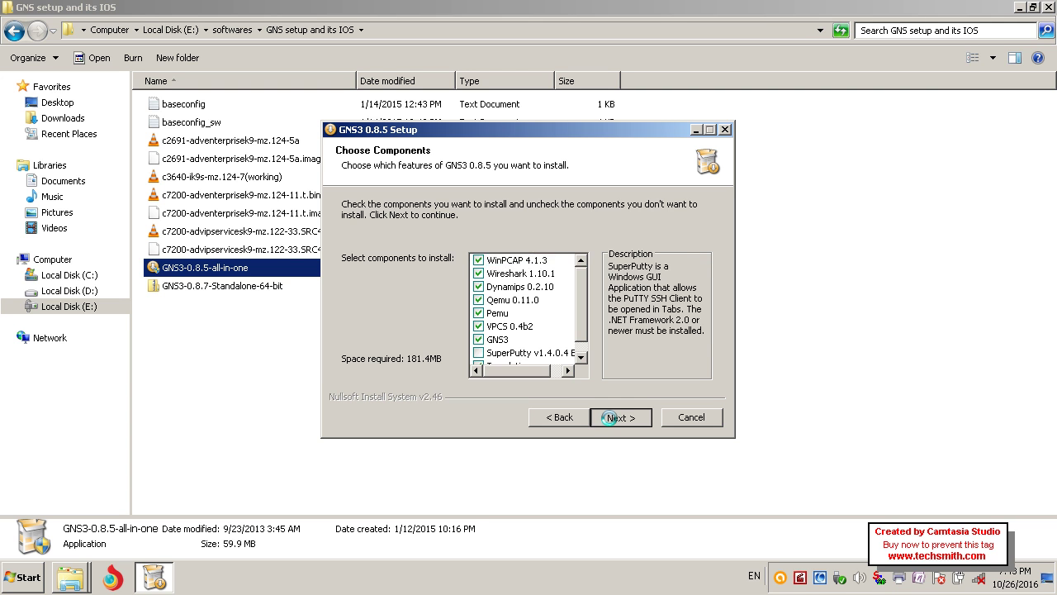
click(618, 417)
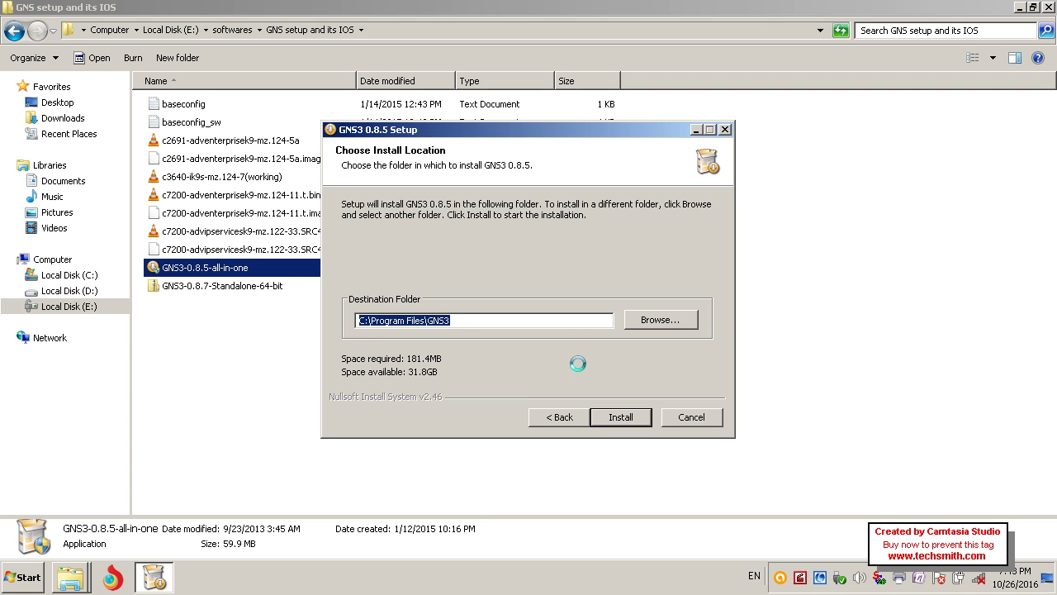
click(617, 411)
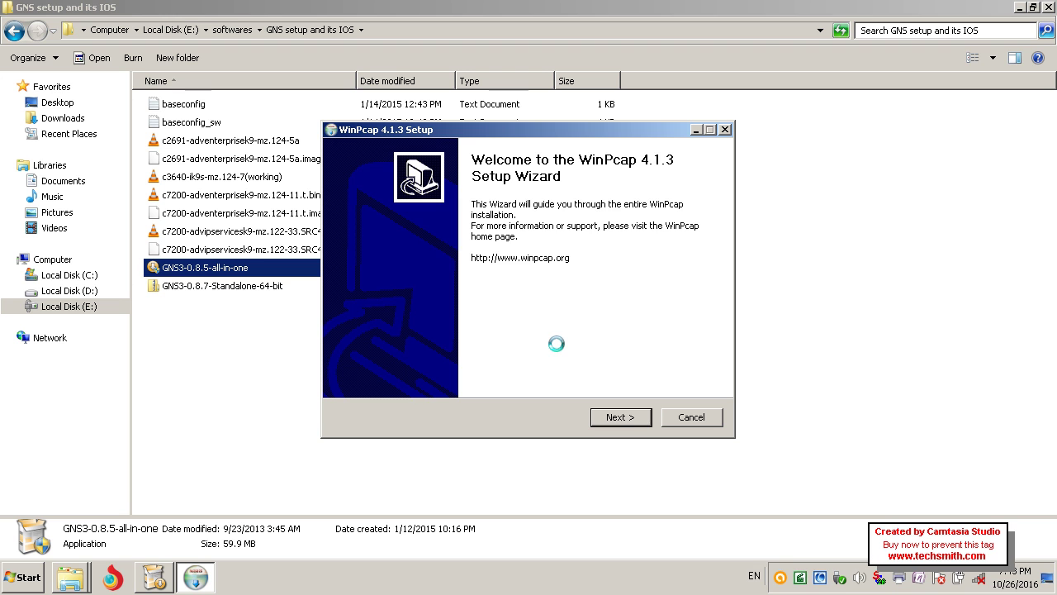
Install WinPcap 4.1.3 with its driver set to start automatically at boot time, and finish its setup wizard.
click(621, 417)
click(621, 417)
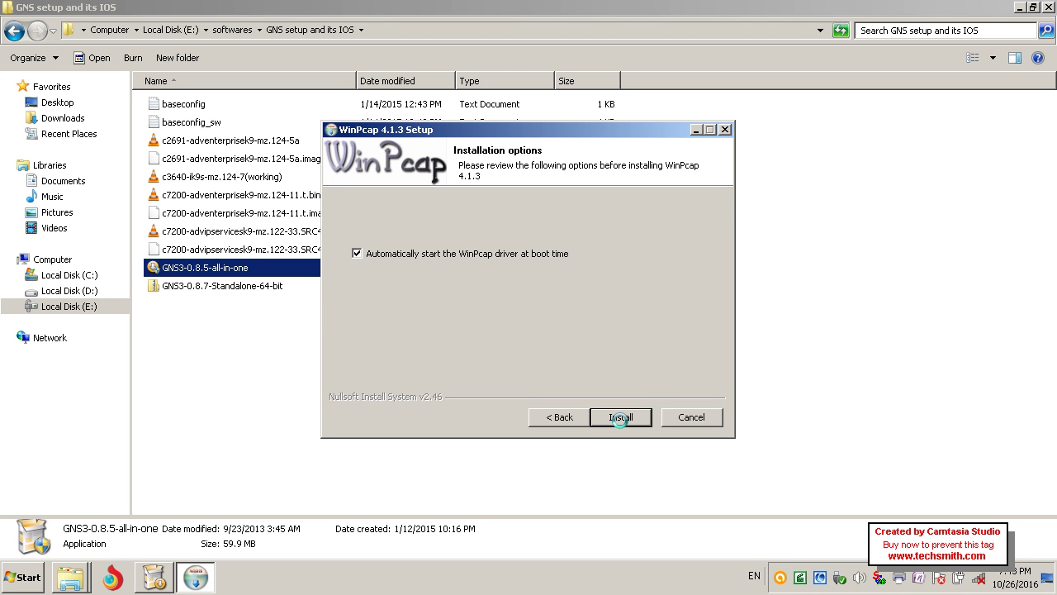
click(620, 417)
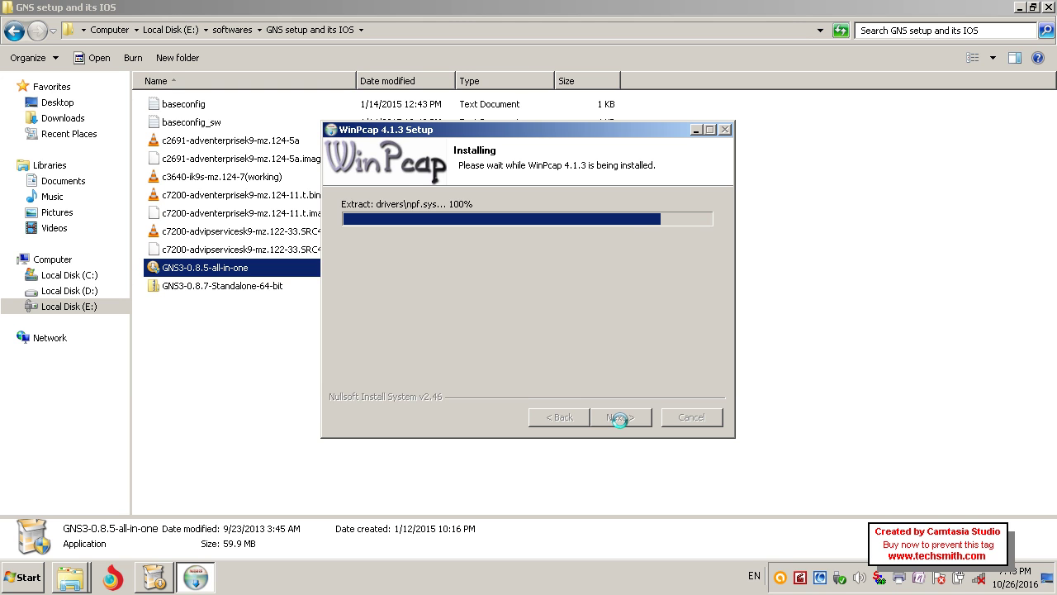
click(620, 417)
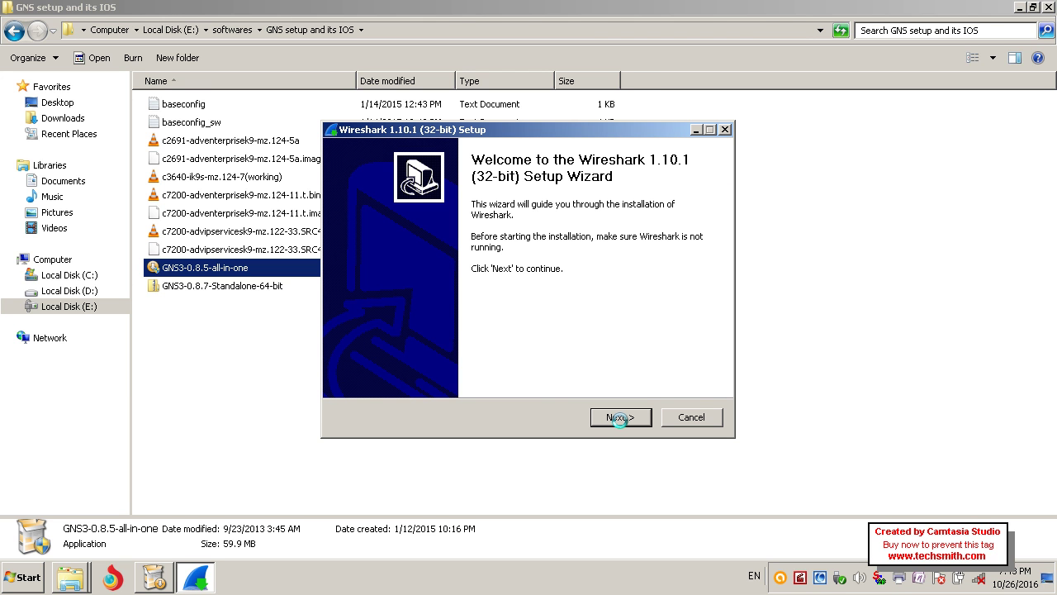
Start installing Wireshark 1.10.1 (32-bit) with all default components, shortcuts and file associations.
click(621, 417)
click(620, 418)
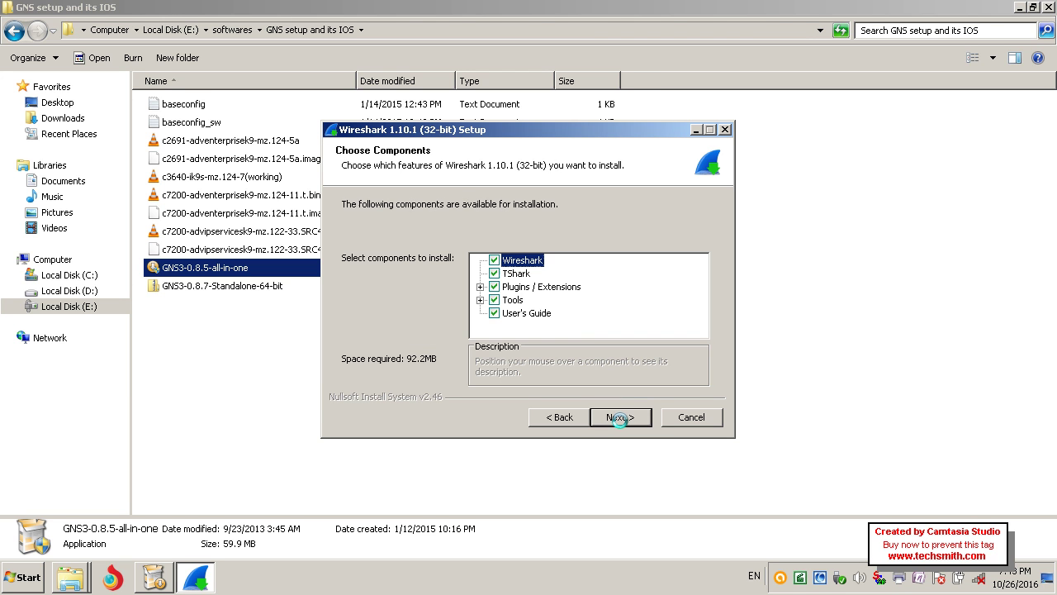
click(620, 417)
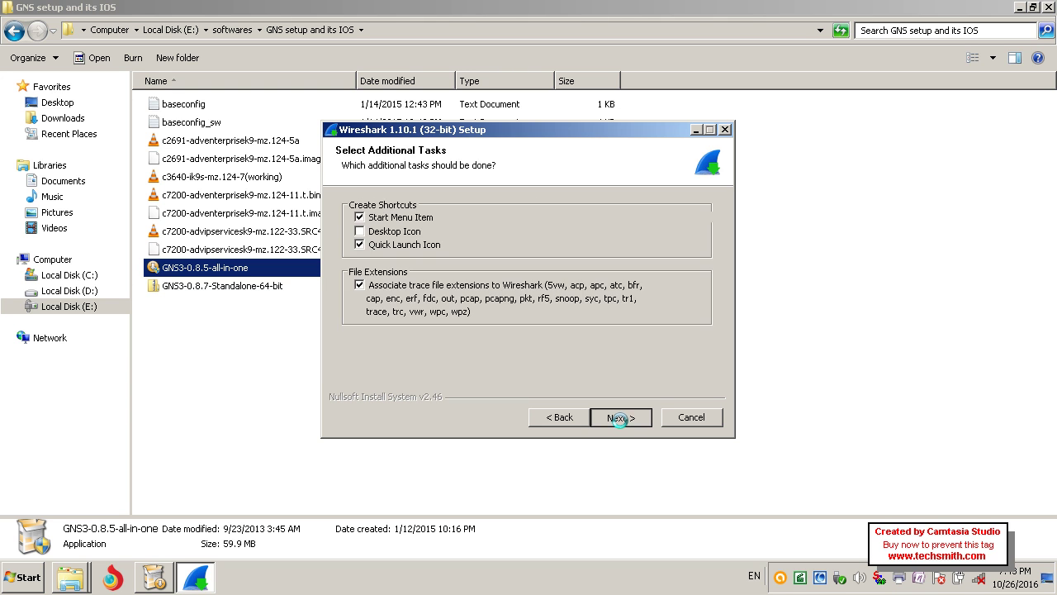
click(620, 418)
click(620, 417)
click(621, 417)
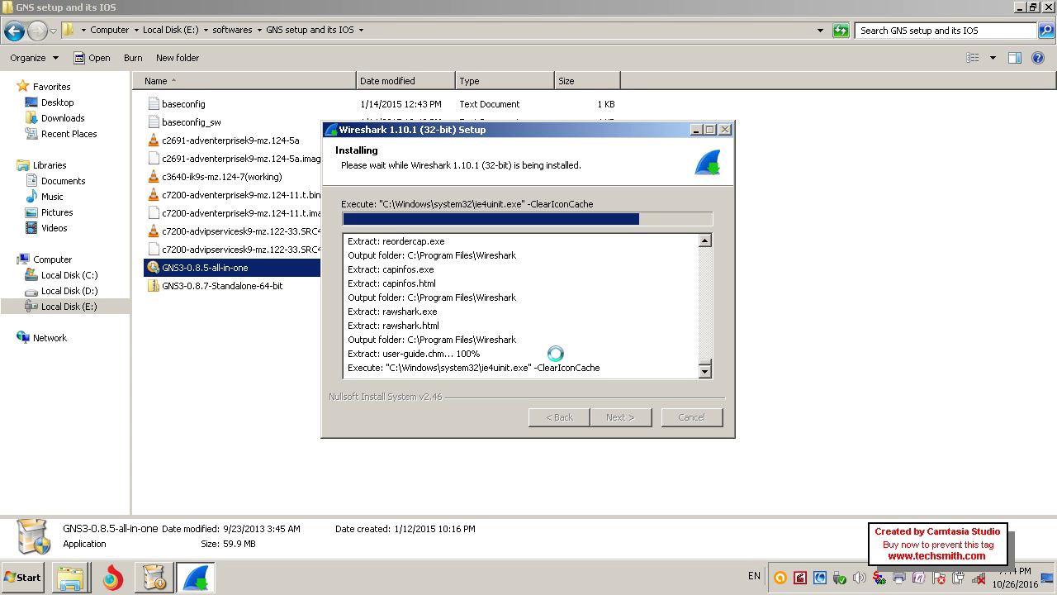
click(845, 254)
right_click(859, 252)
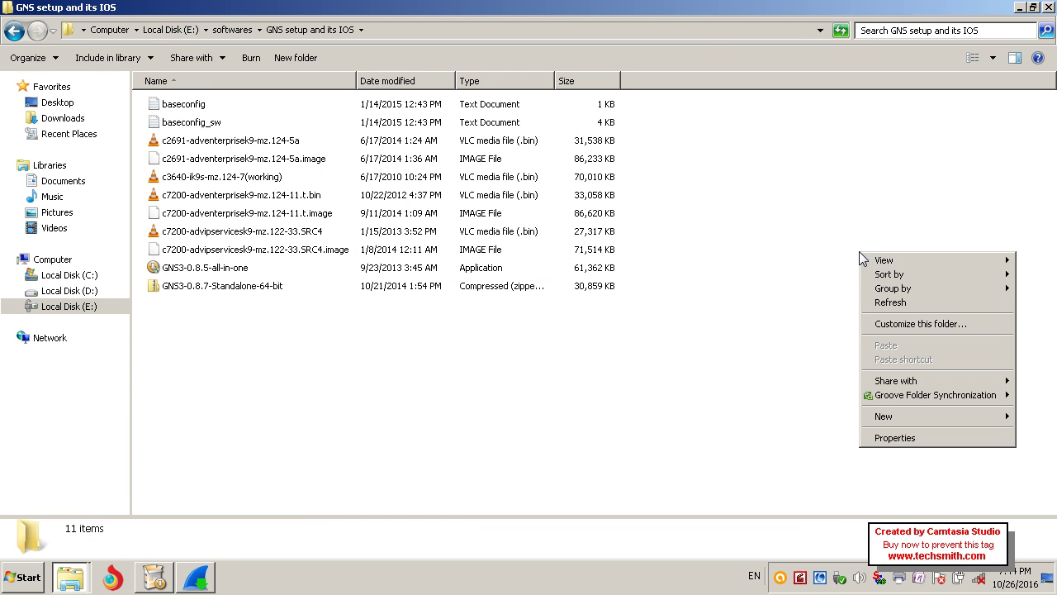
click(890, 302)
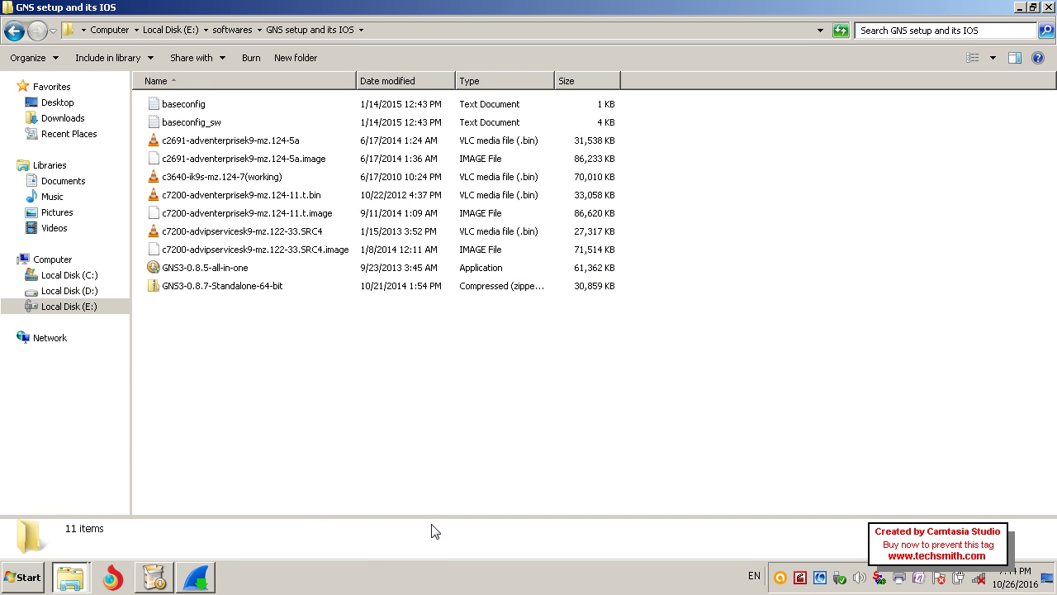
click(195, 576)
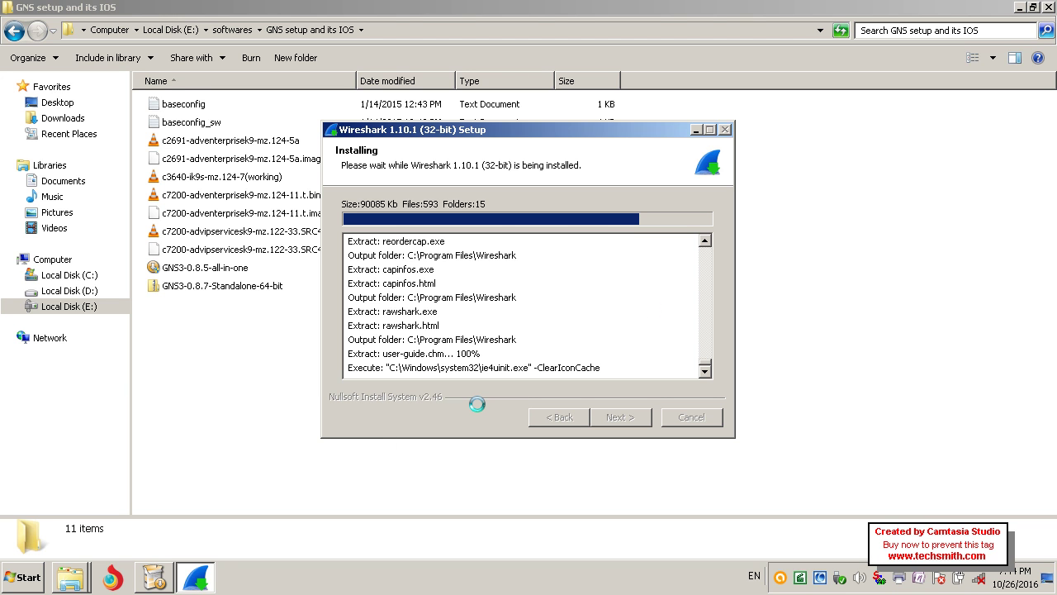
click(801, 254)
right_click(824, 261)
click(855, 309)
Finish the Wireshark 1.10.1 setup wizard without running Wireshark or showing the news.
click(202, 581)
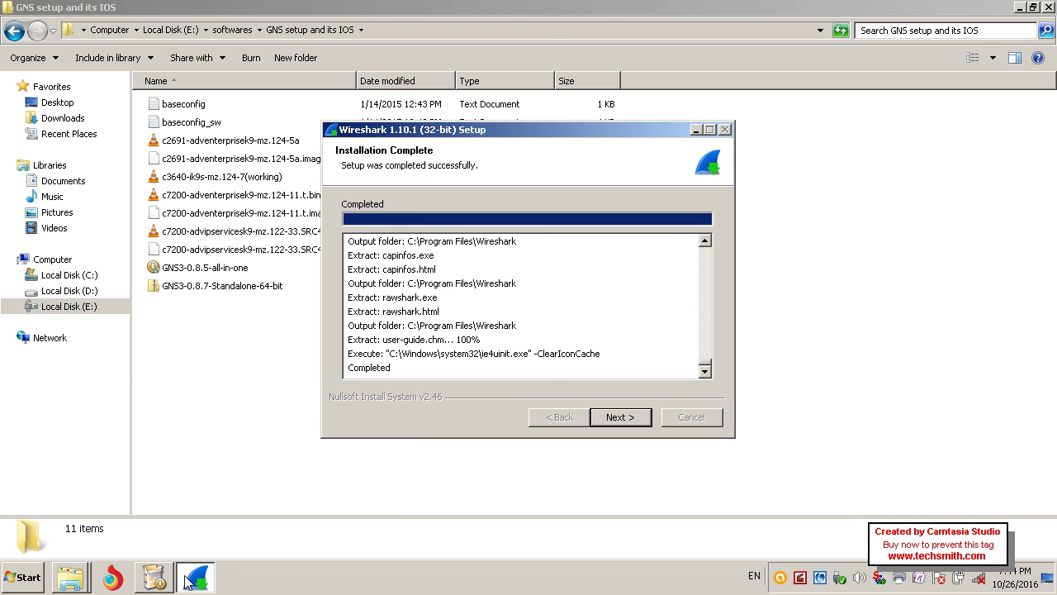
click(609, 415)
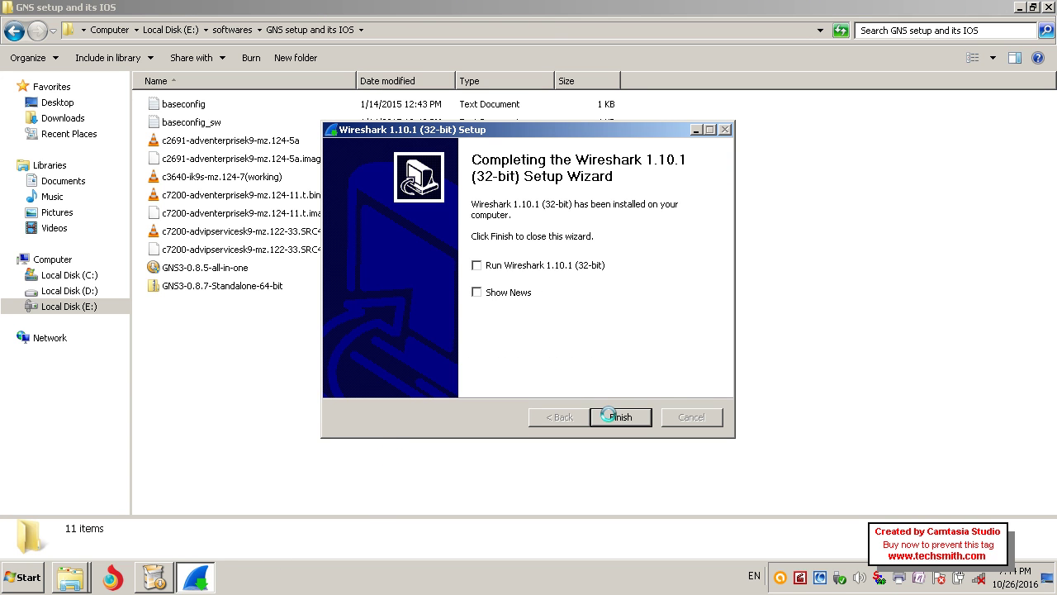
click(609, 416)
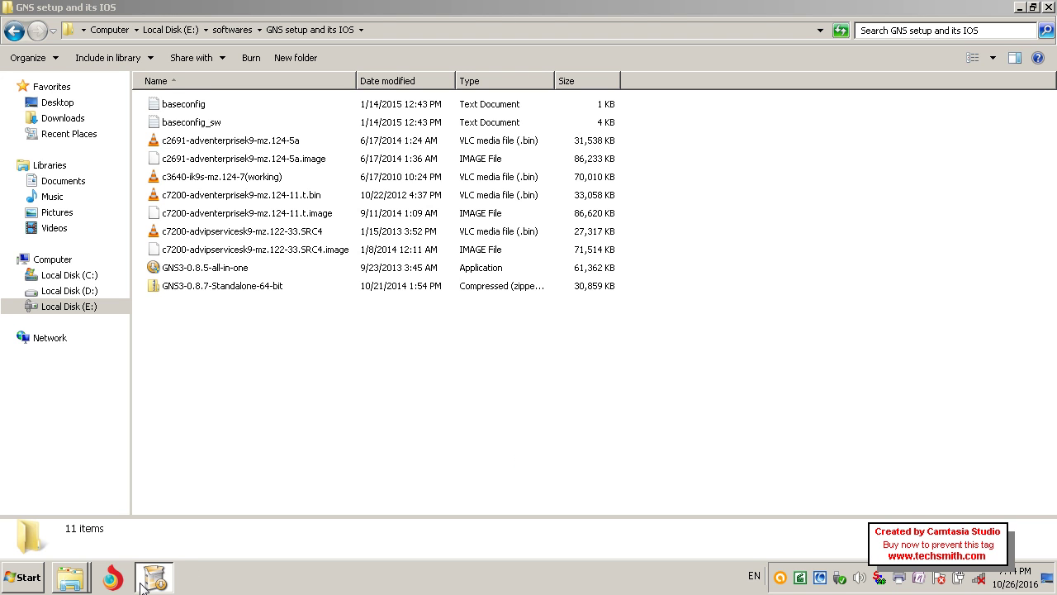
Quit the completed GNS3 0.8.5 setup at the newsletter sign-up page and close the installer's folder window.
click(169, 575)
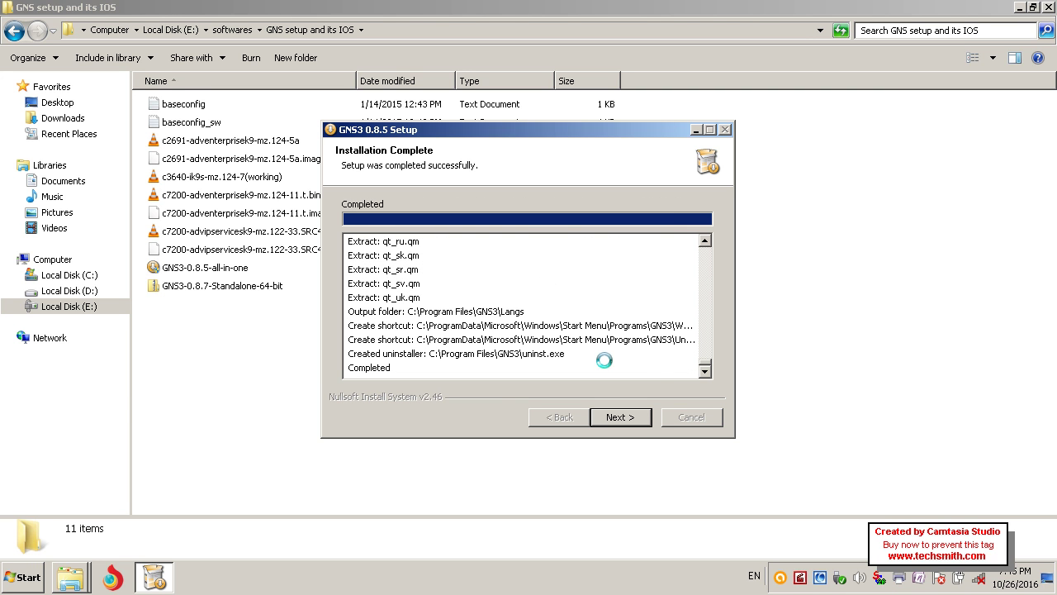
click(622, 417)
click(694, 417)
click(570, 339)
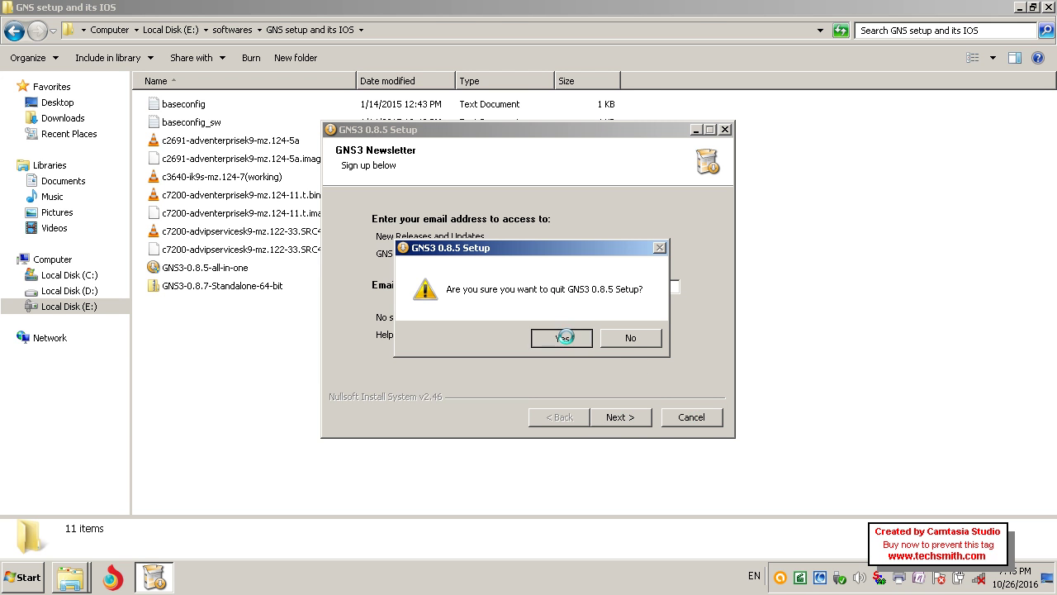
click(1047, 8)
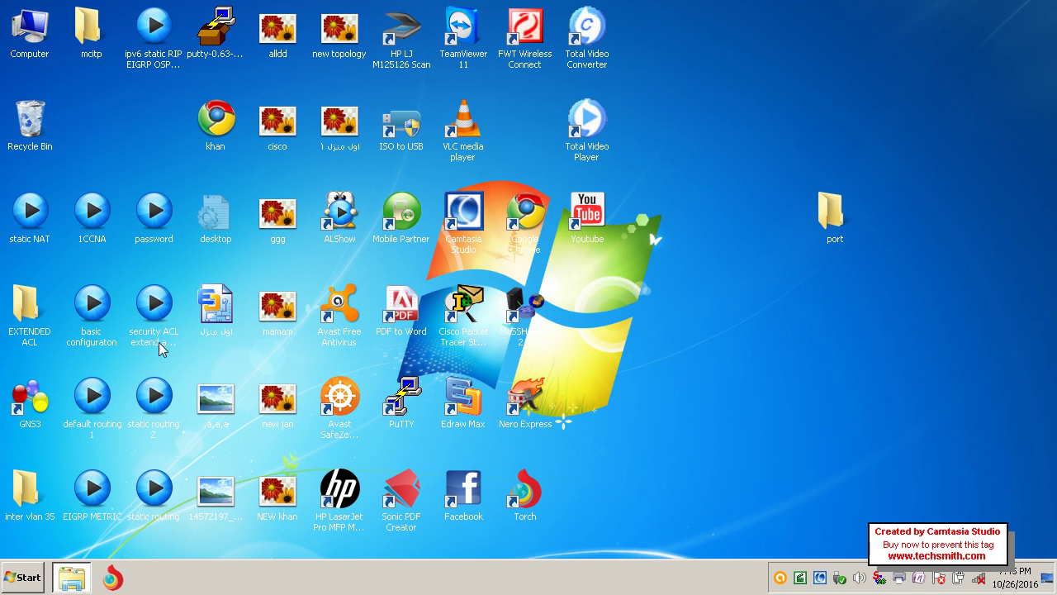
Launch GNS3 from the desktop, dismiss its Setup Wizard and maximize the main window.
double_click(29, 400)
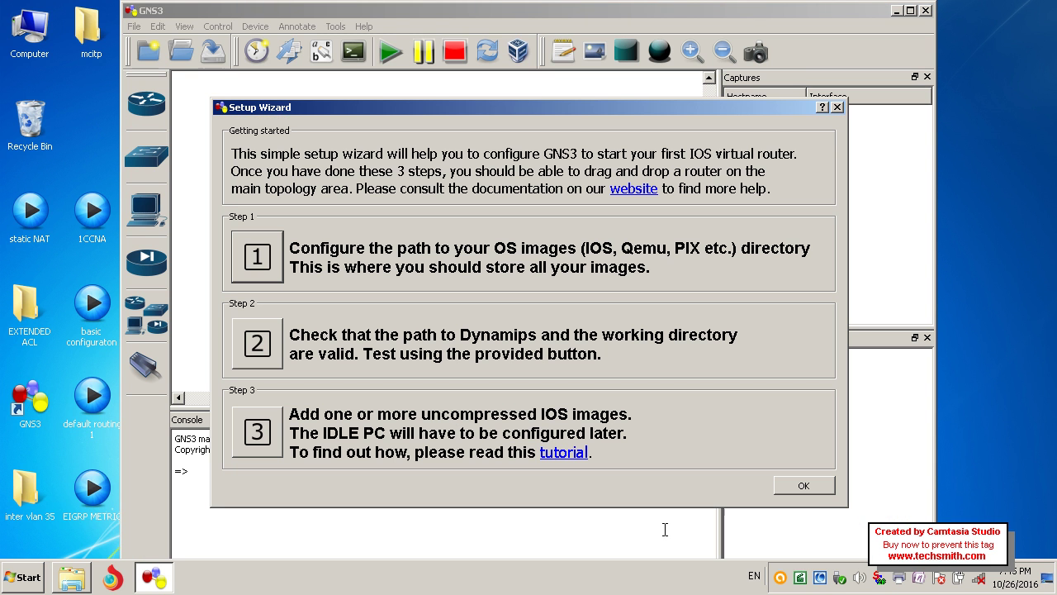
click(804, 485)
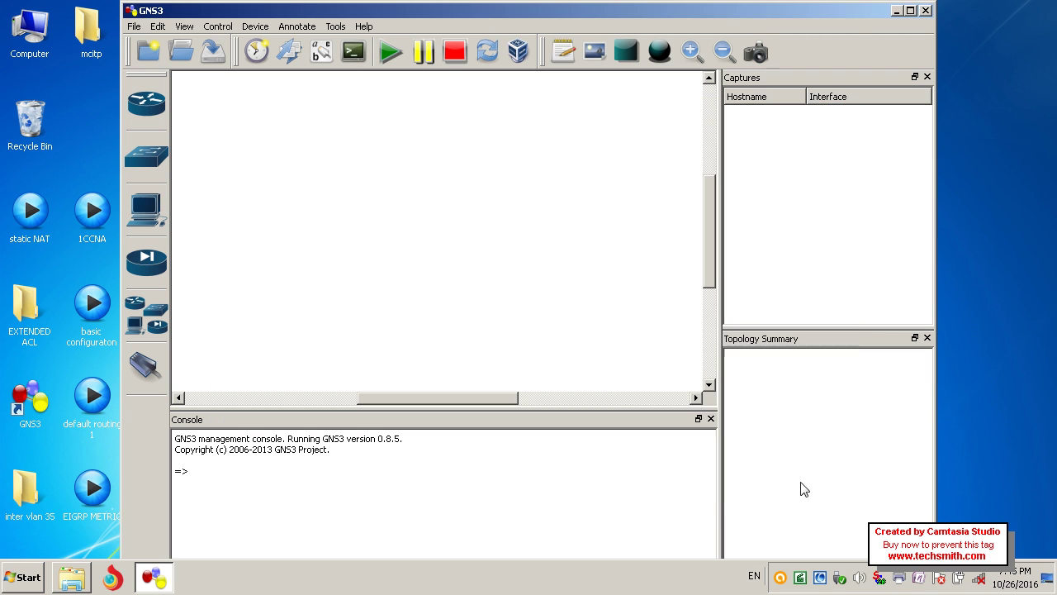
click(910, 11)
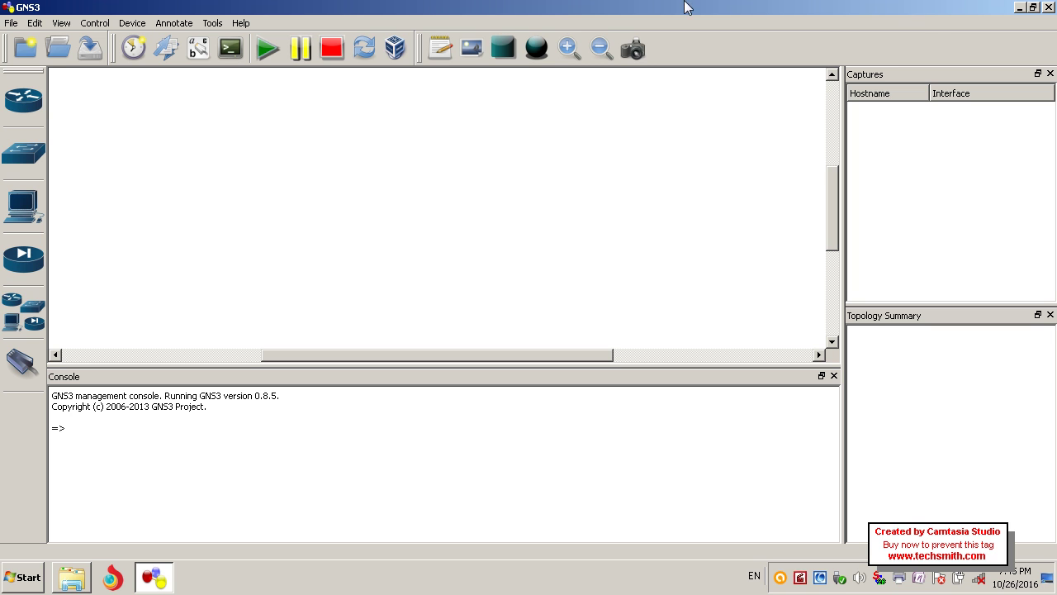
Test the Dynamips settings in the GNS3 preferences, then apply and accept them.
click(35, 23)
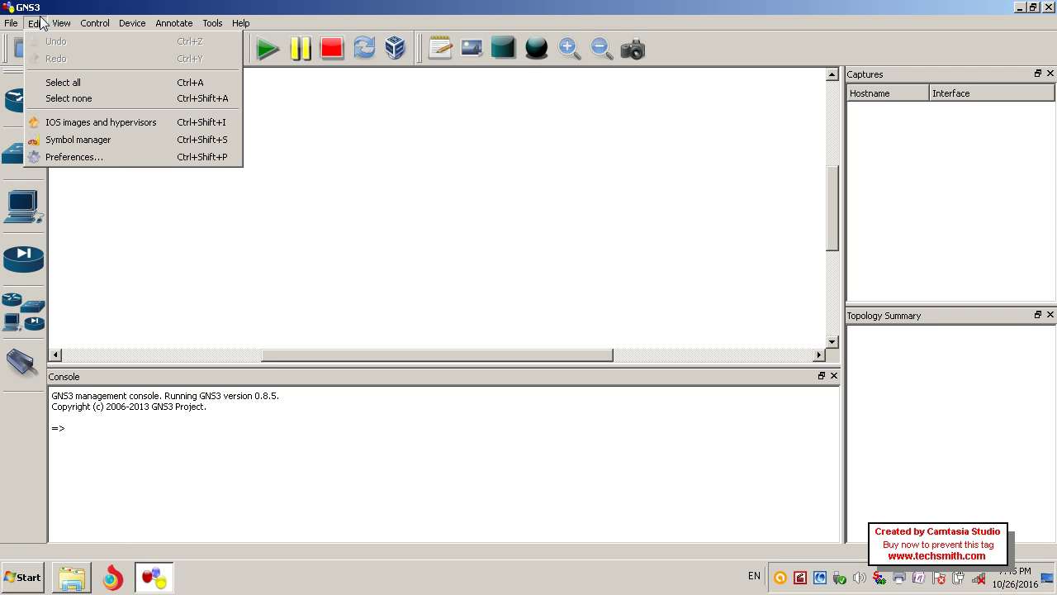
click(71, 159)
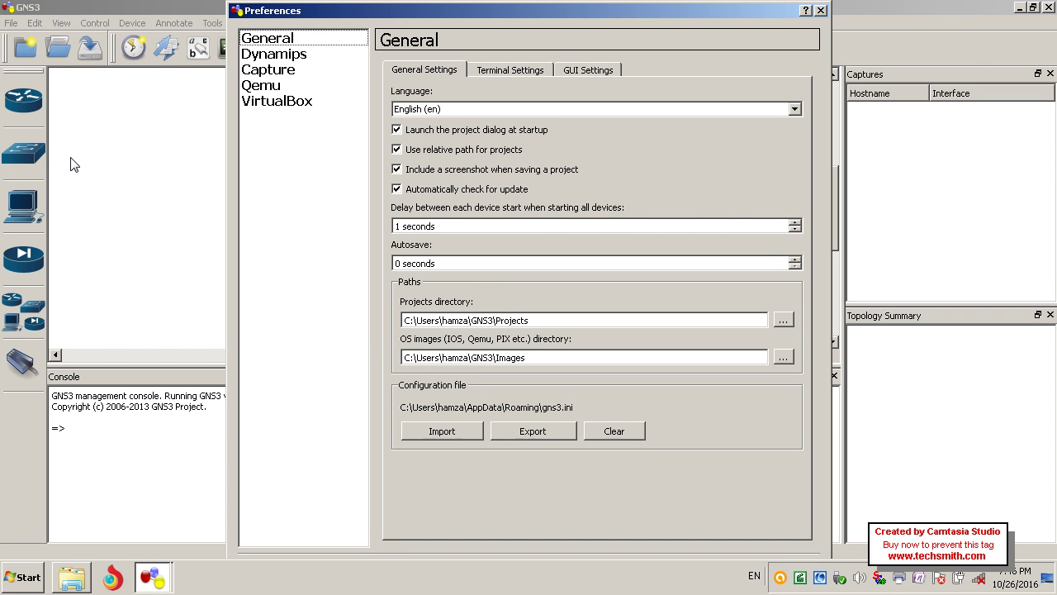
click(261, 55)
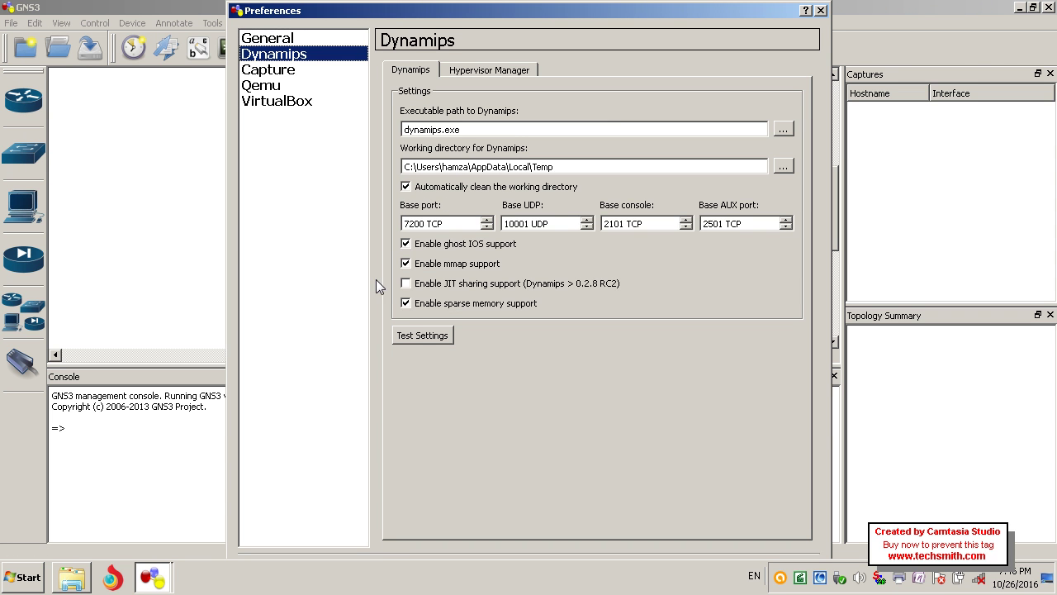
click(418, 334)
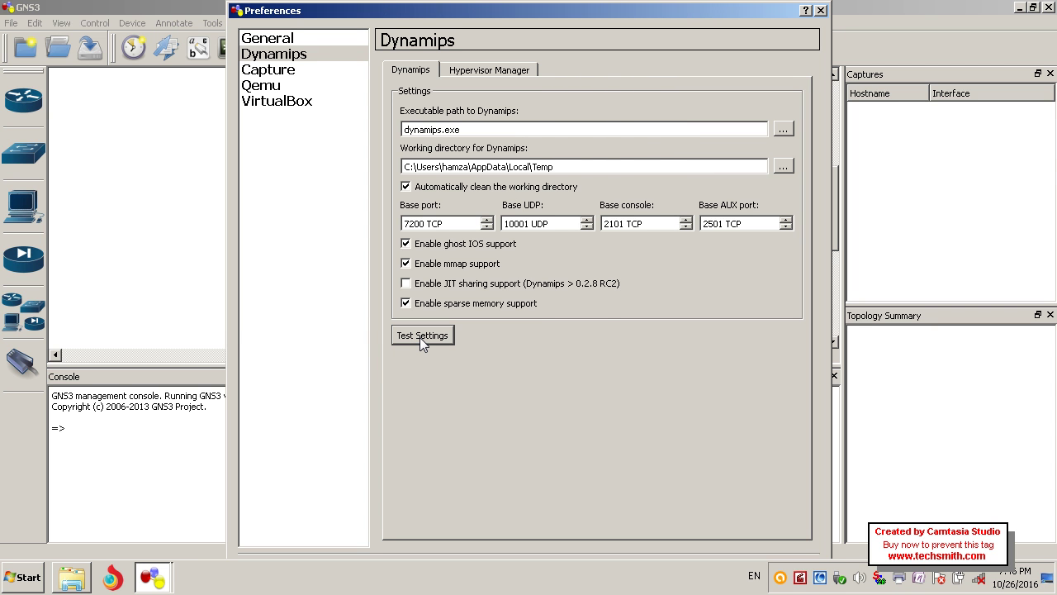
click(421, 335)
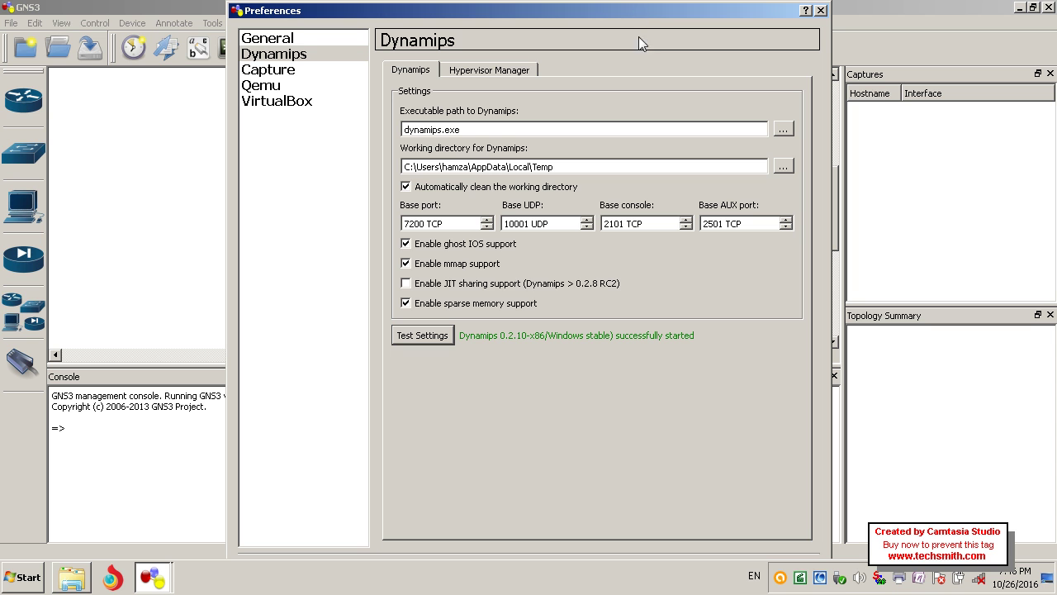
drag(622, 15, 603, 6)
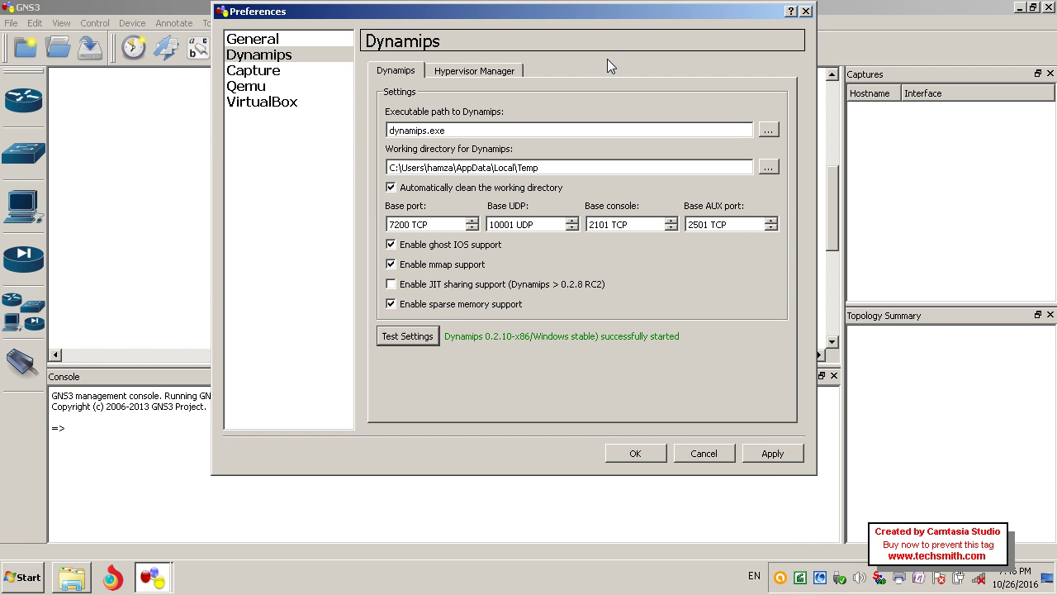
click(778, 455)
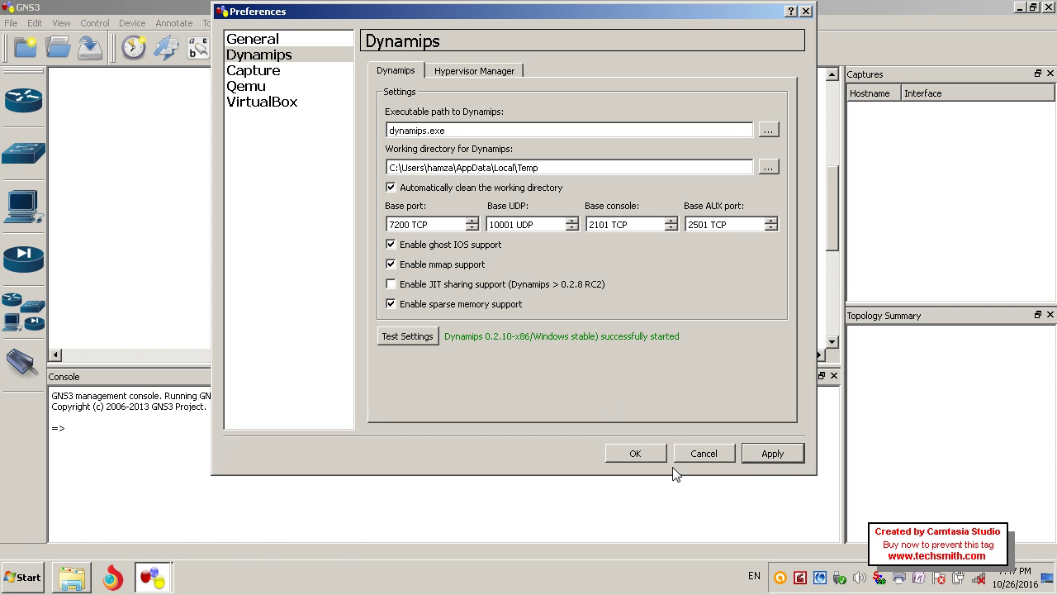
click(634, 455)
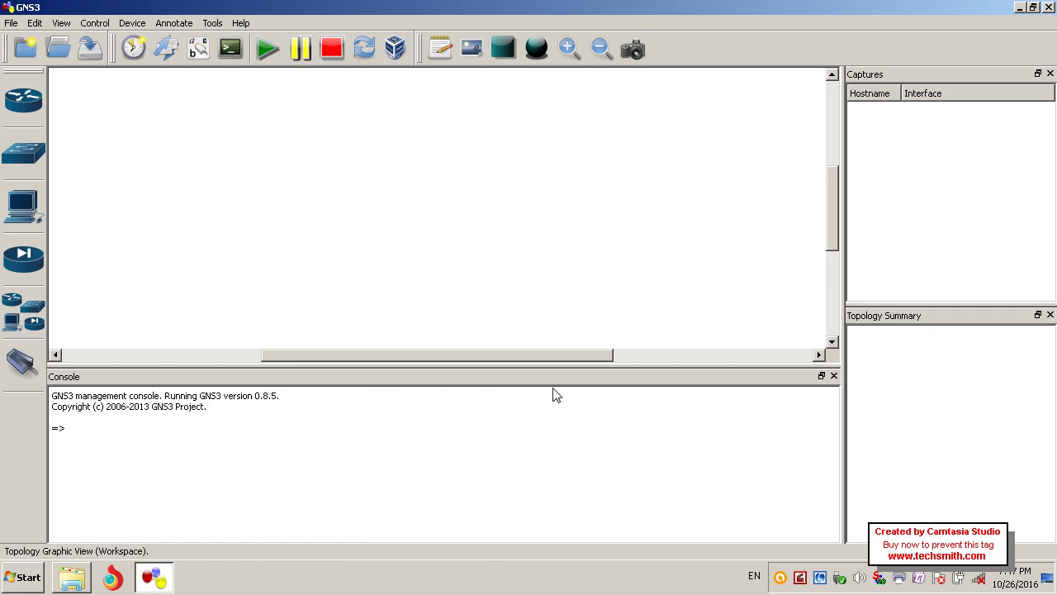
Display the list of router models available for the topology.
click(23, 100)
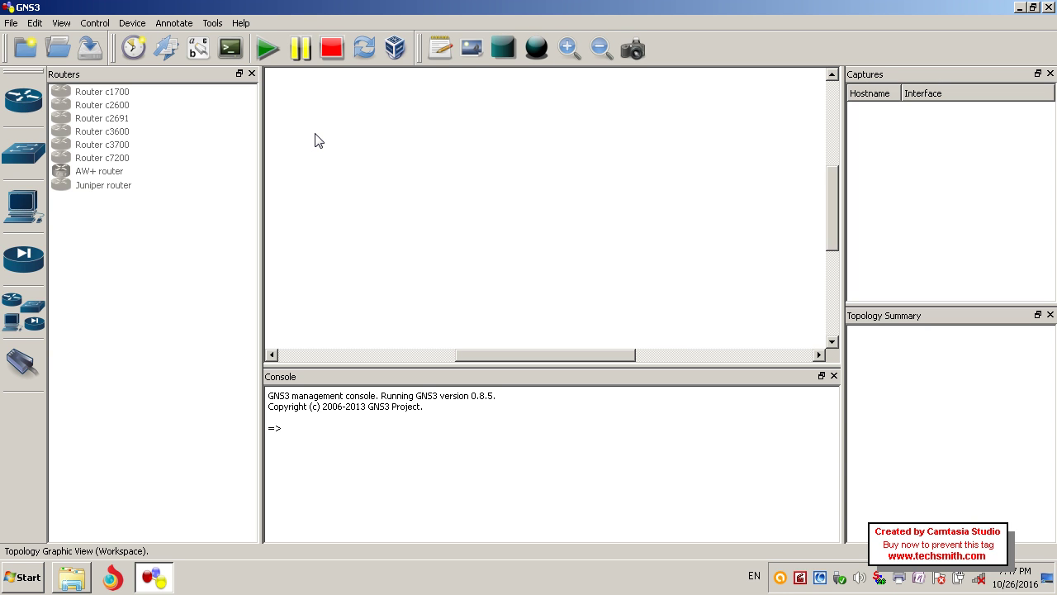
Hide the list of router models and open the IOS images and hypervisors settings.
click(252, 74)
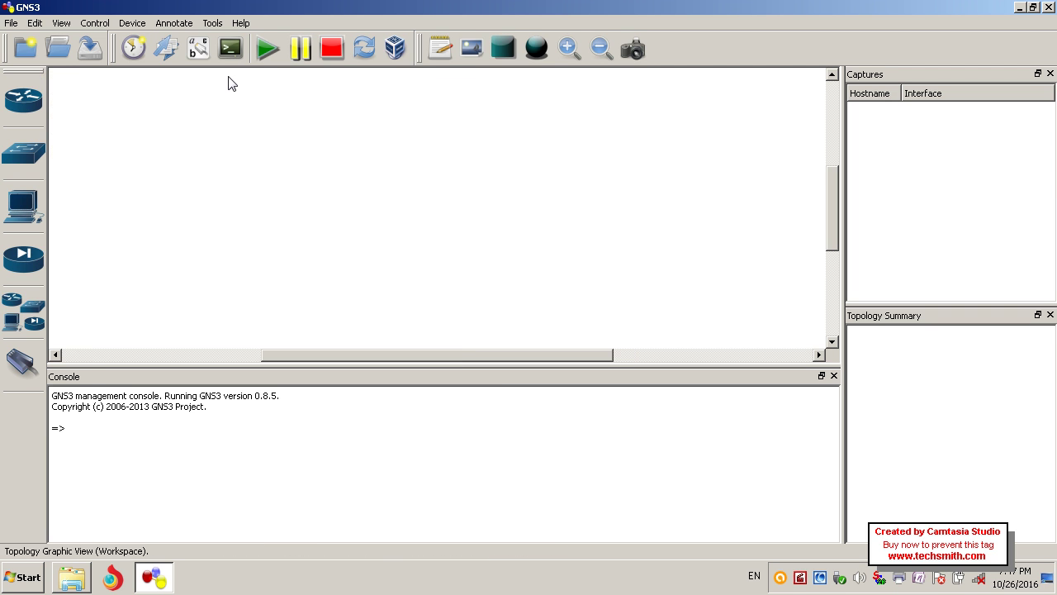
click(35, 23)
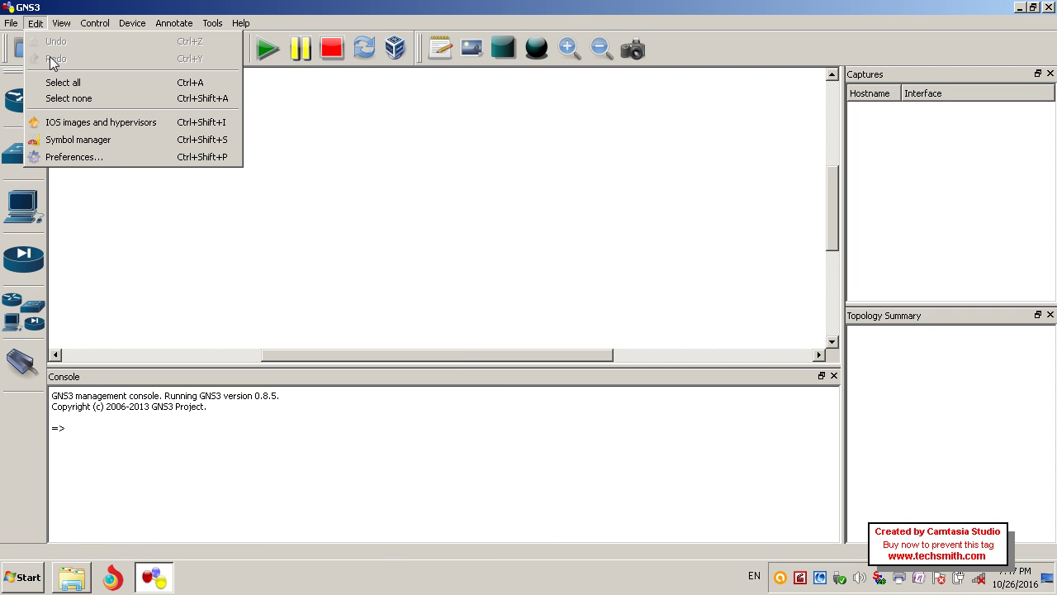
click(86, 125)
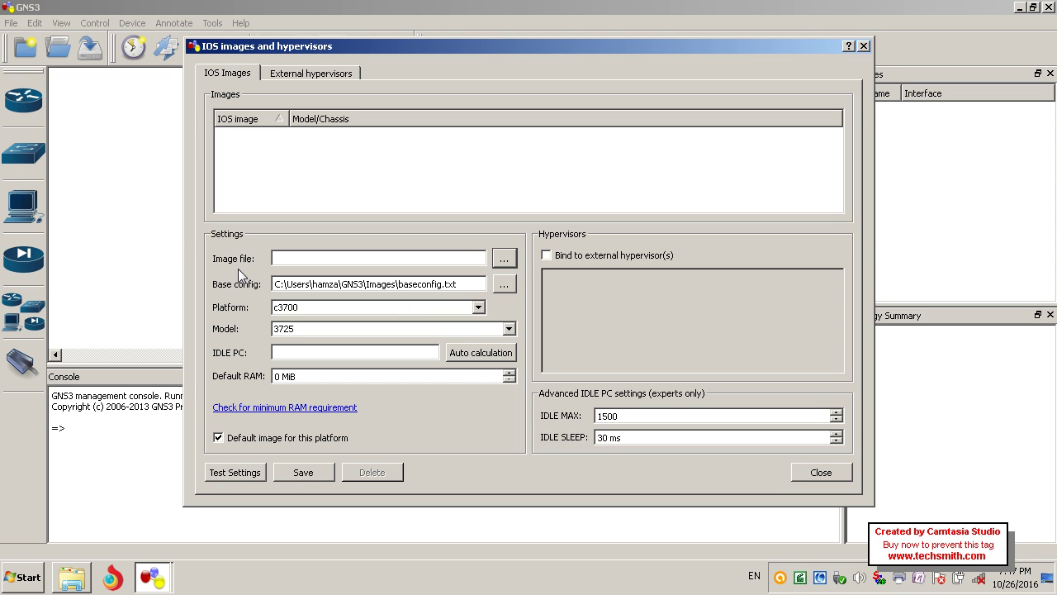
Choose c7200-advipservicesk9-mz.122-33.SRC4.image from E:\softwares\GNS setup and its IOS as the image file and save it as an IOS image.
click(503, 260)
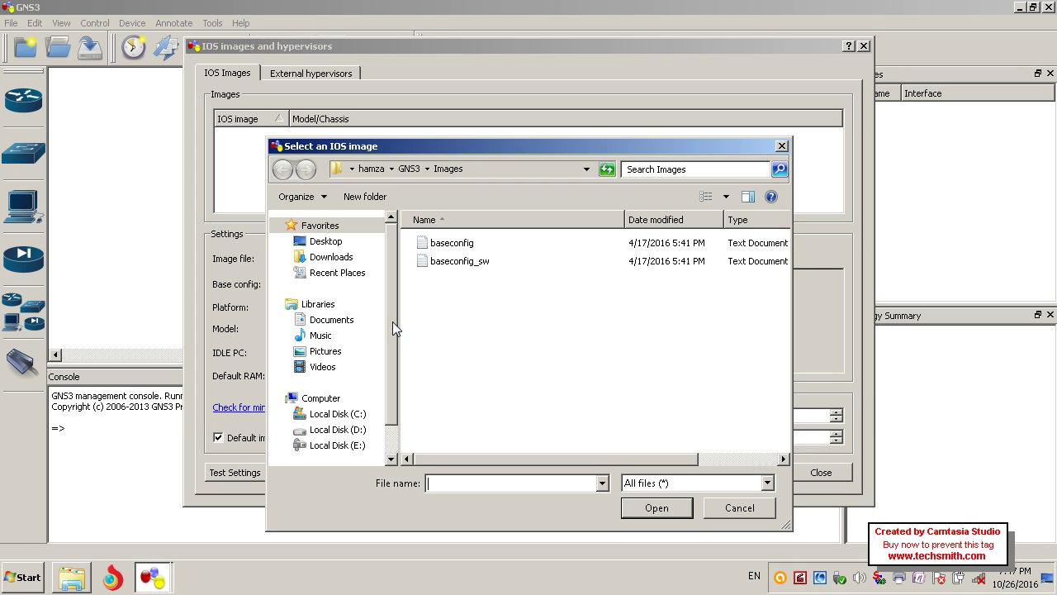
drag(392, 323, 392, 359)
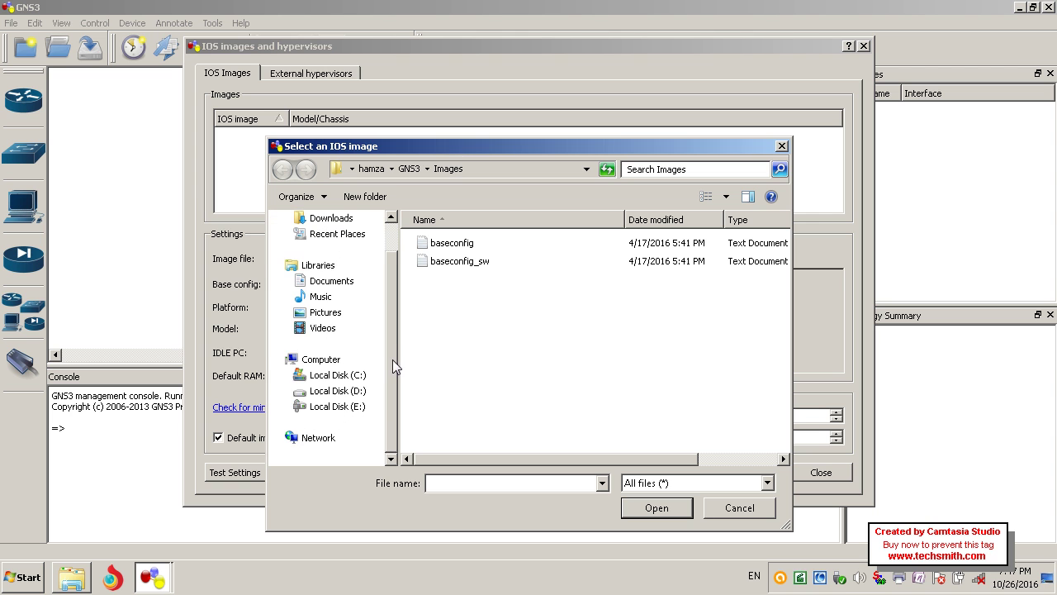
click(342, 405)
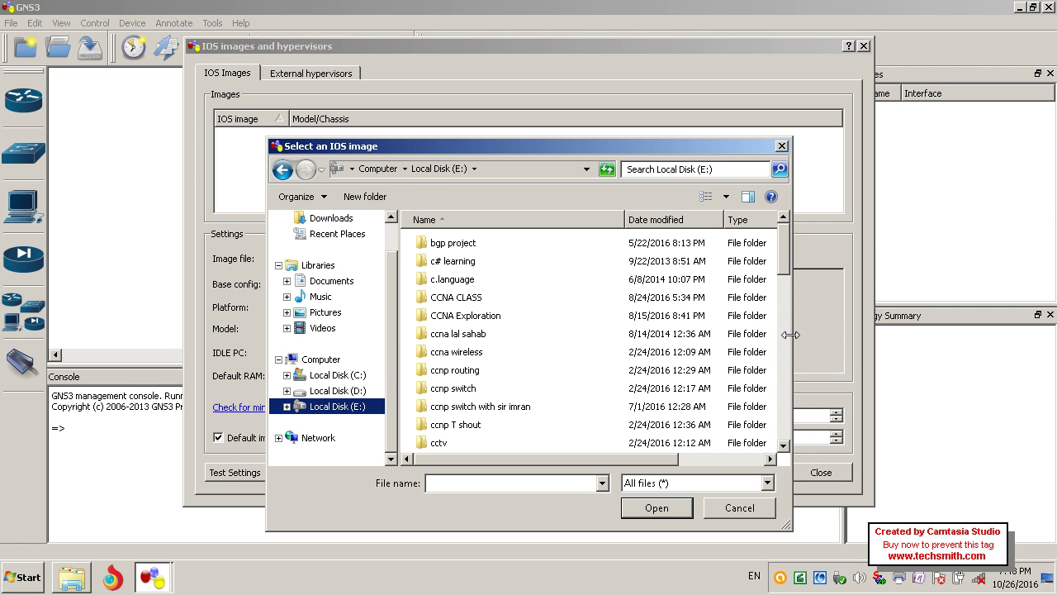
drag(786, 261, 785, 406)
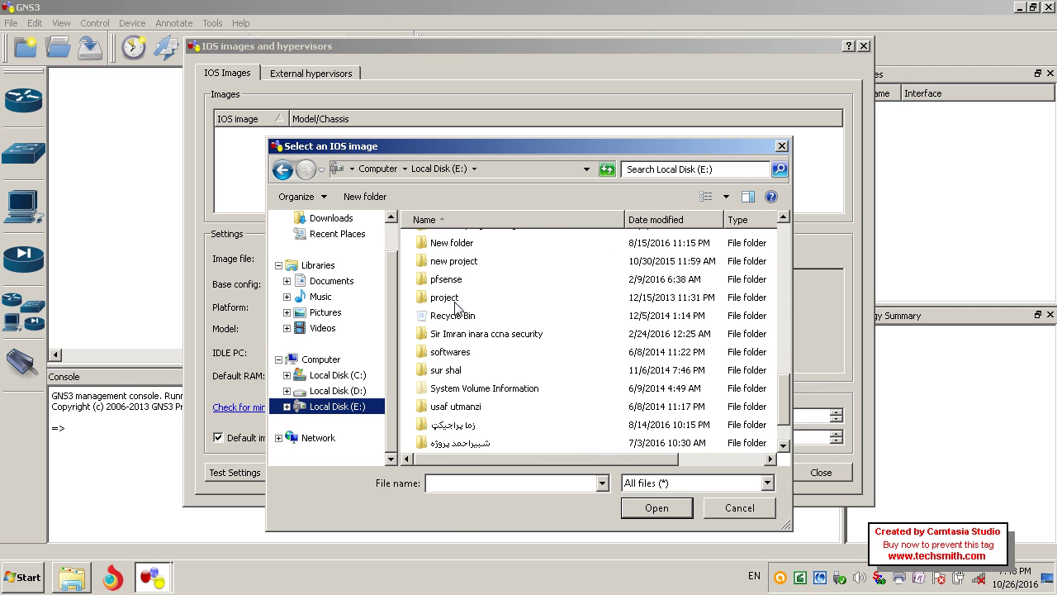
click(457, 354)
double_click(457, 354)
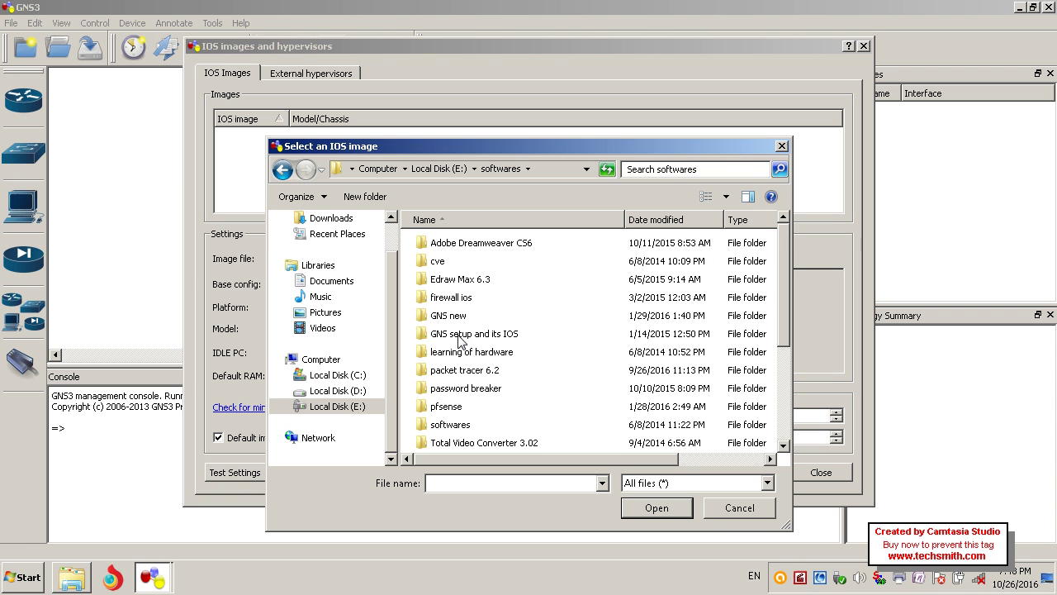
double_click(460, 341)
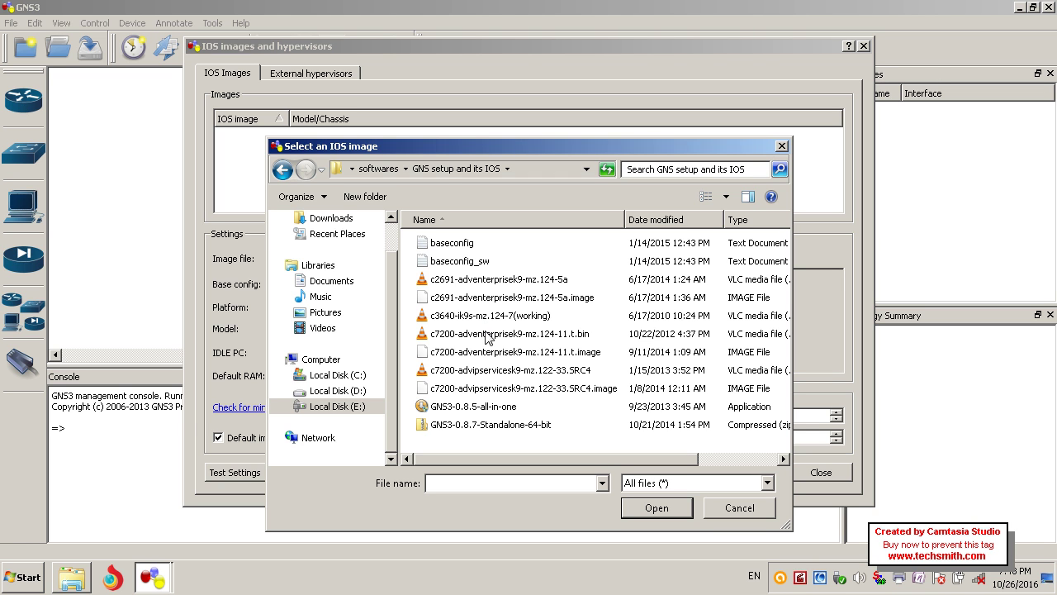
click(491, 393)
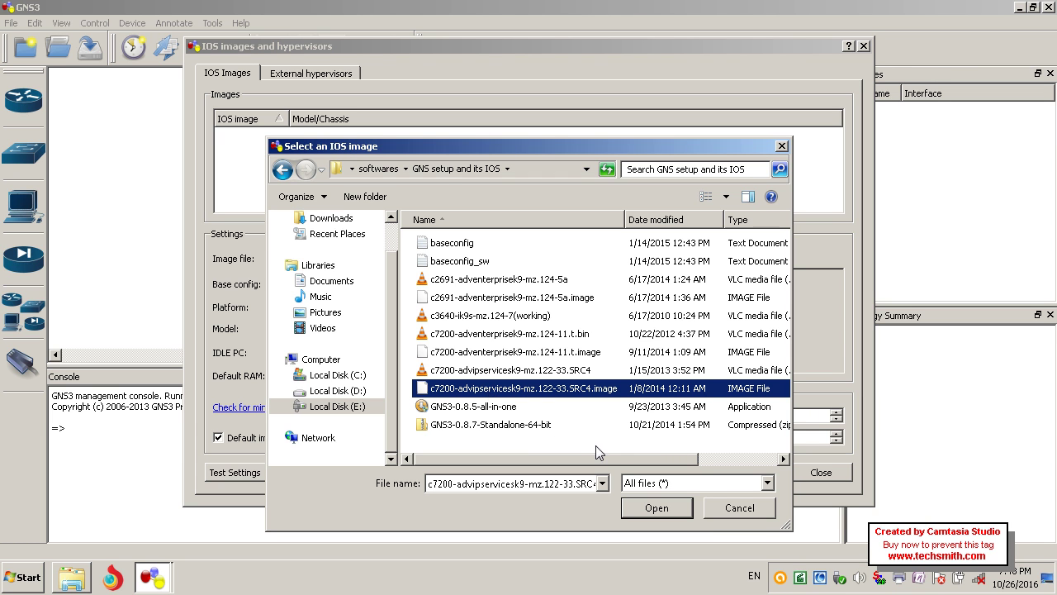
click(658, 508)
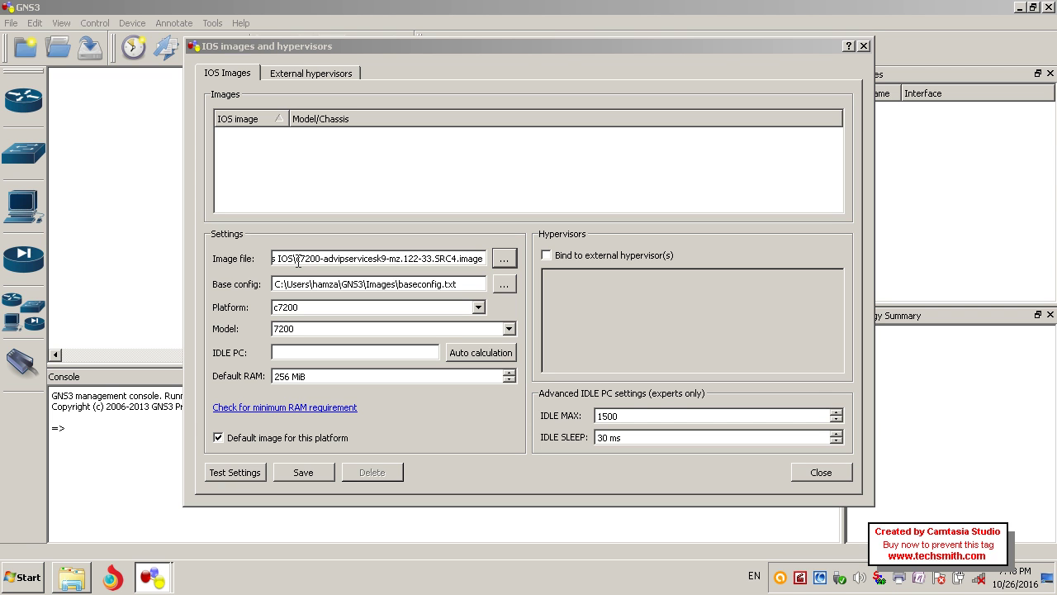
click(304, 472)
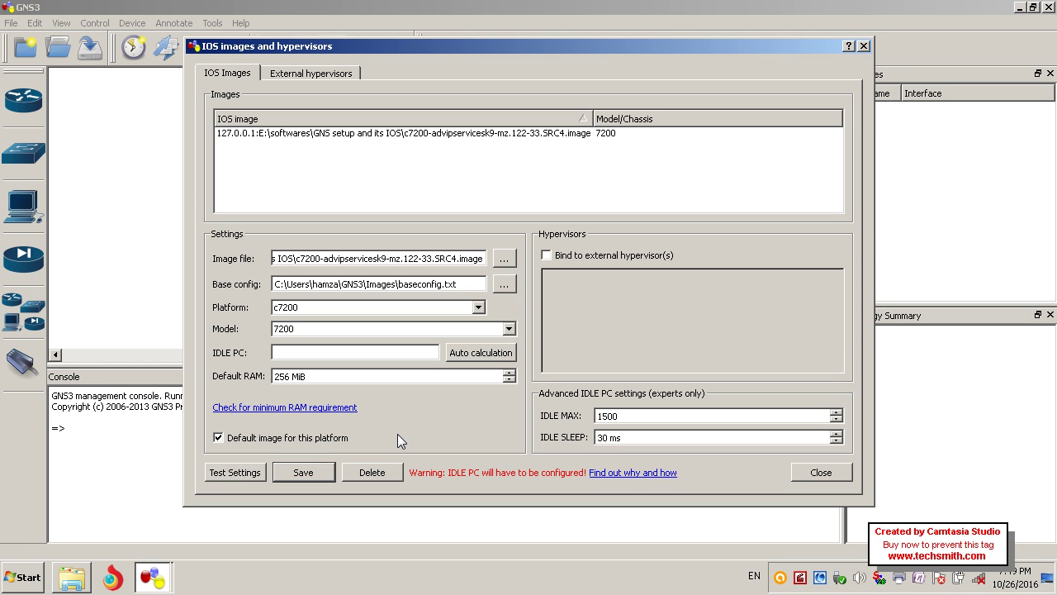
Try the automatic IDLE PC calculation for the saved c7200 image and delete that image entry.
click(488, 355)
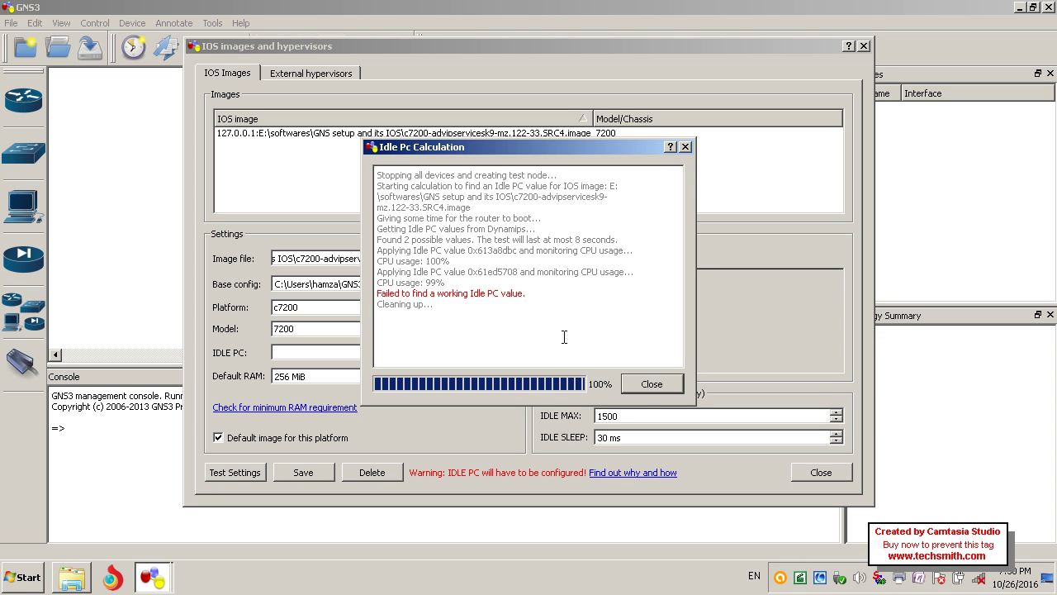
click(640, 386)
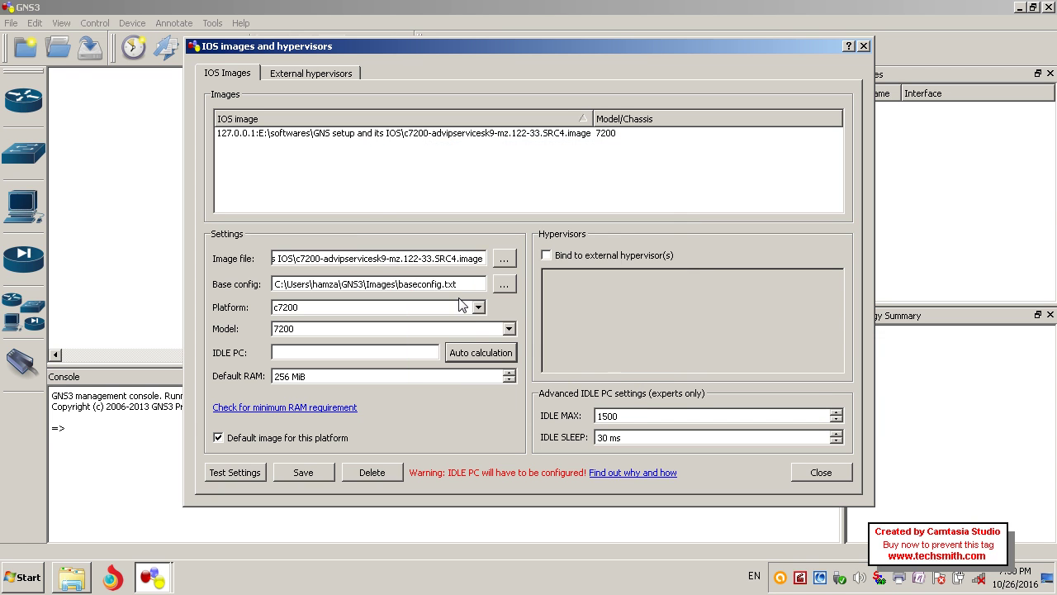
click(419, 135)
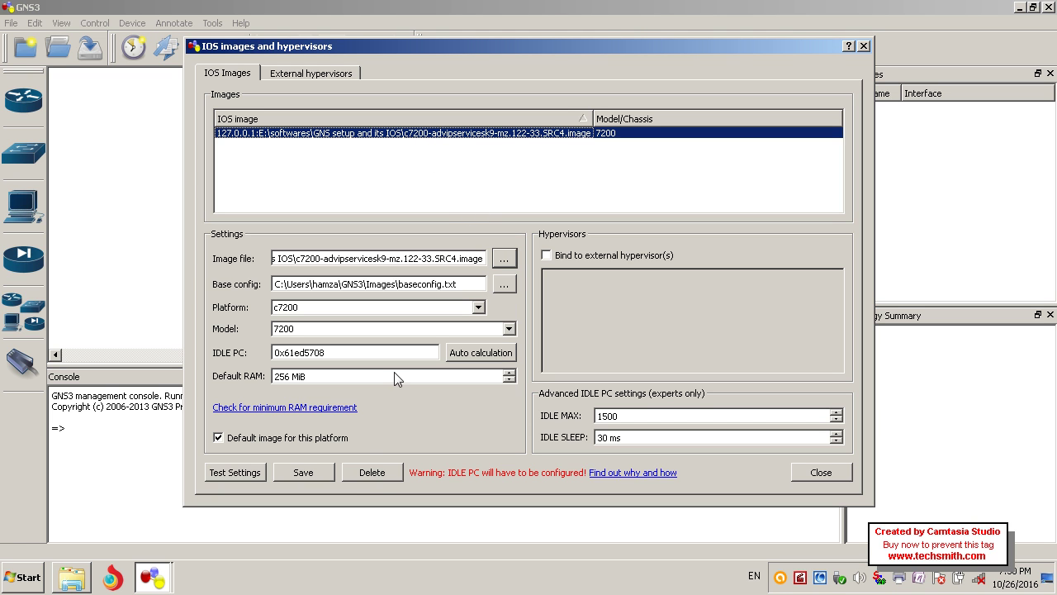
click(372, 475)
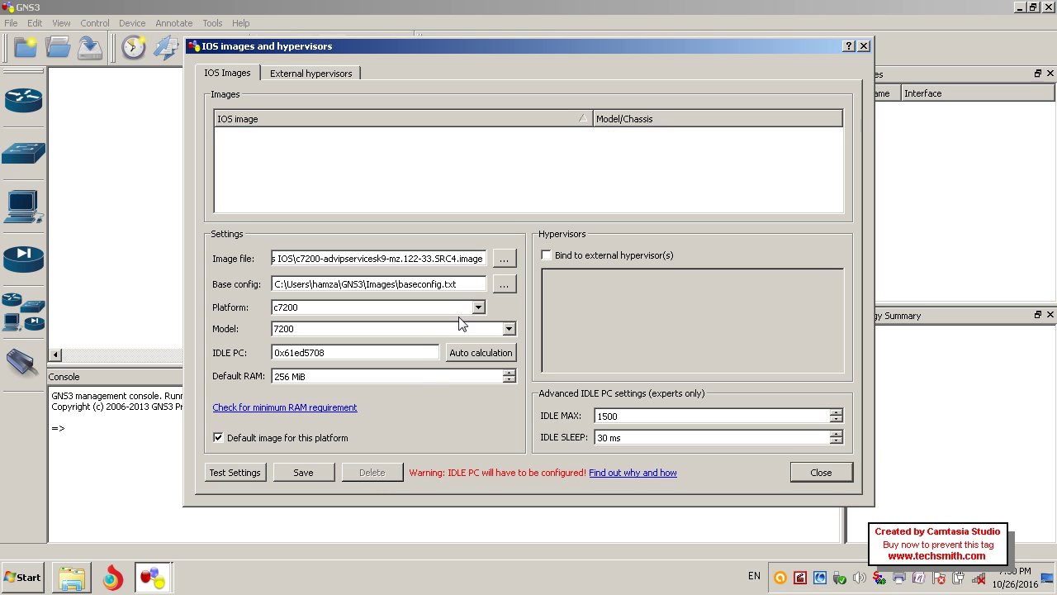
Choose c7200-advipservicesk9-mz.122-33.SRC4 from E:\softwares\GNS setup and its IOS, accept using its existing .image file, and save the IOS image entry.
click(506, 259)
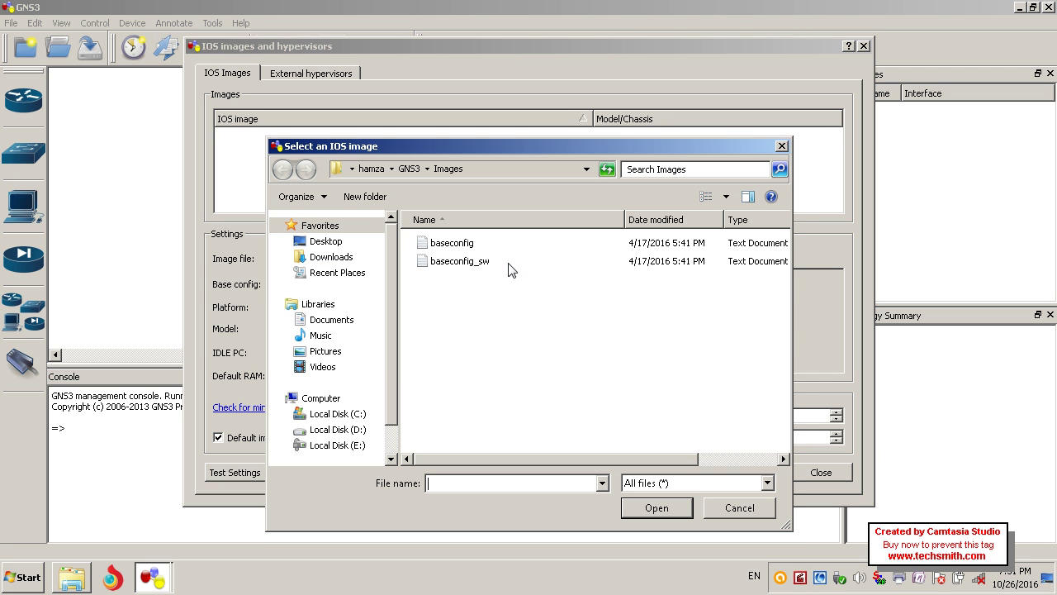
scroll(390, 370, down, 1)
scroll(390, 370, down, 1)
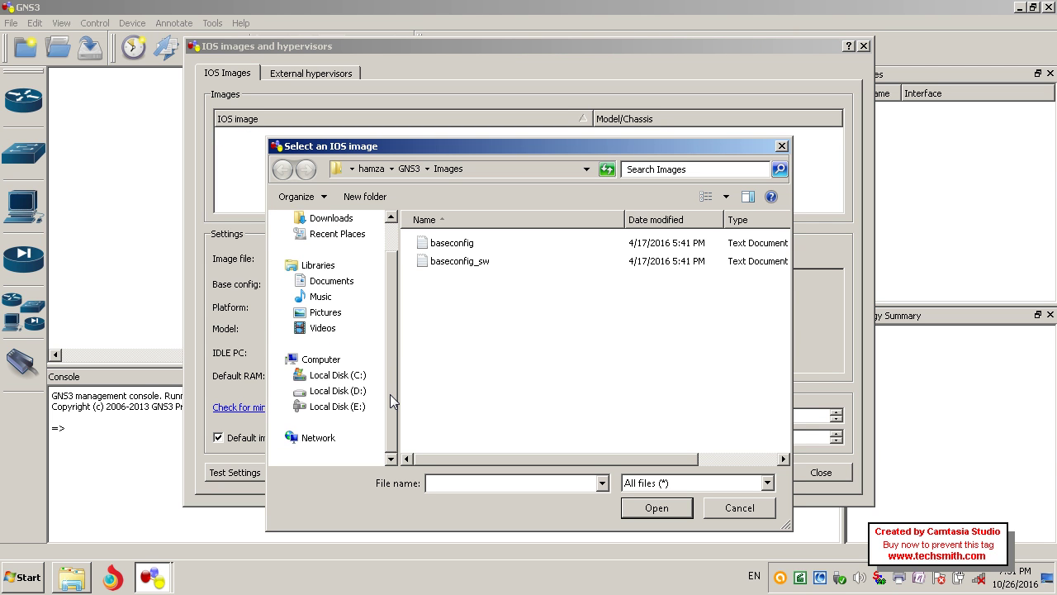
click(335, 406)
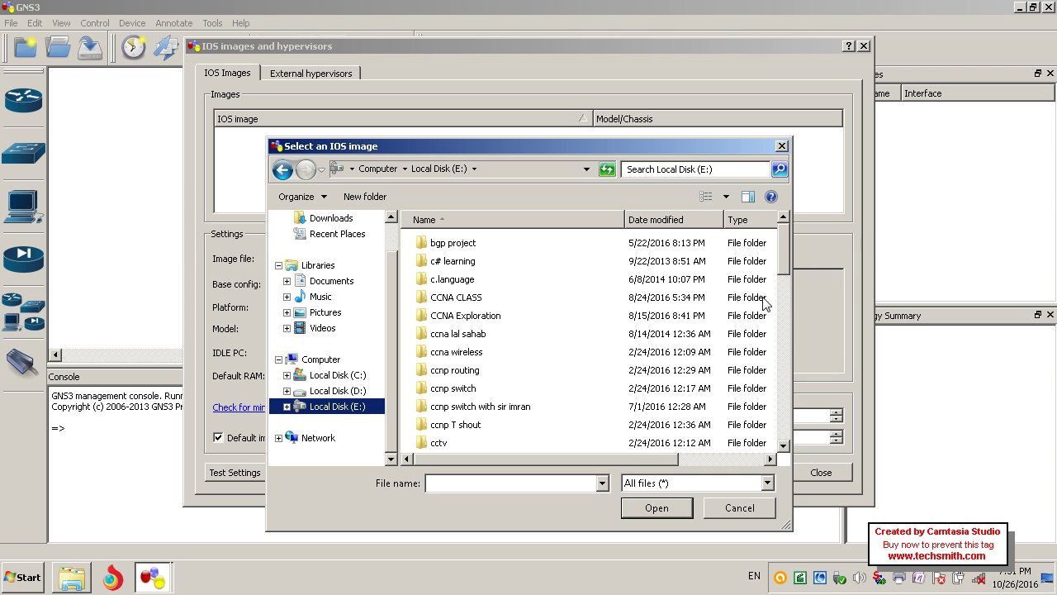
scroll(787, 410, down, 2)
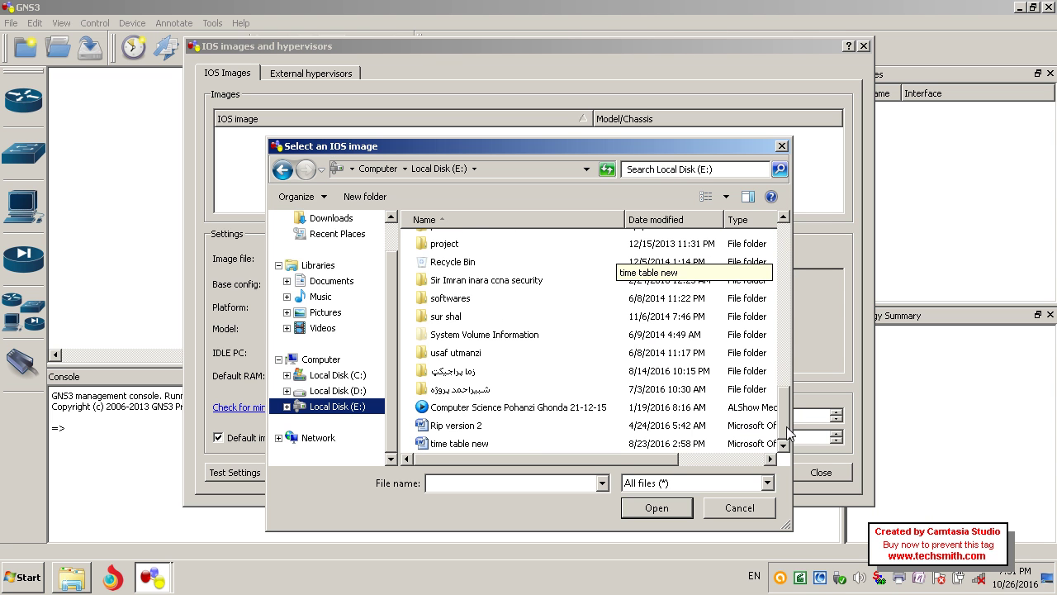
double_click(456, 300)
double_click(456, 334)
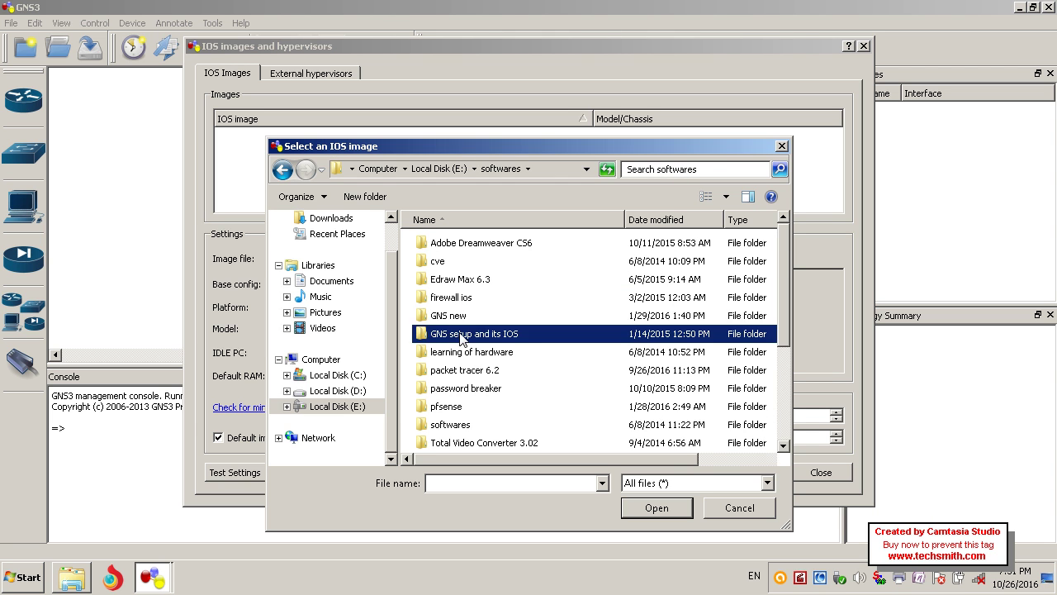
click(487, 373)
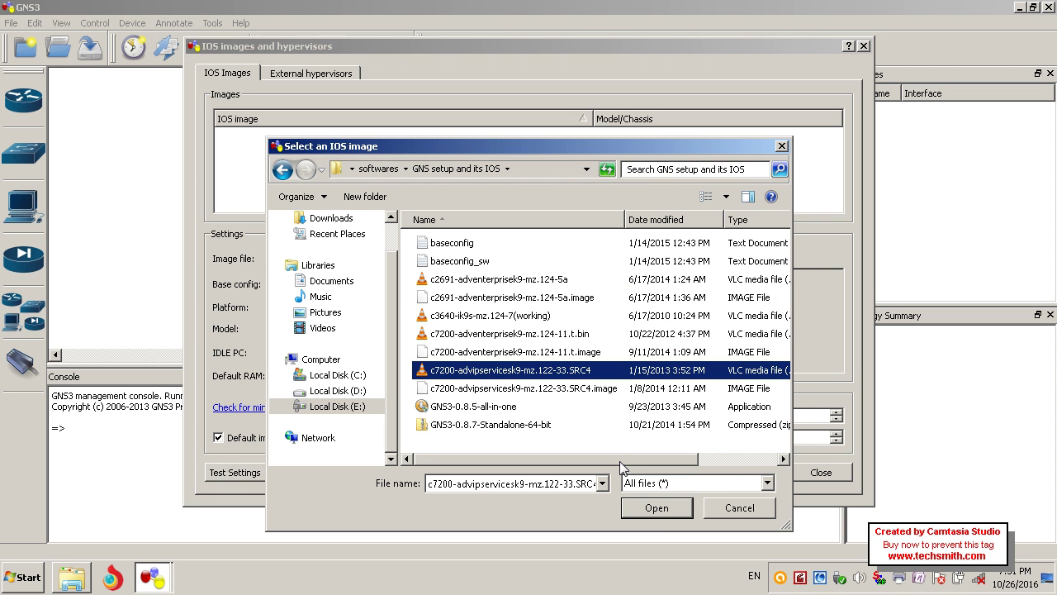
click(653, 507)
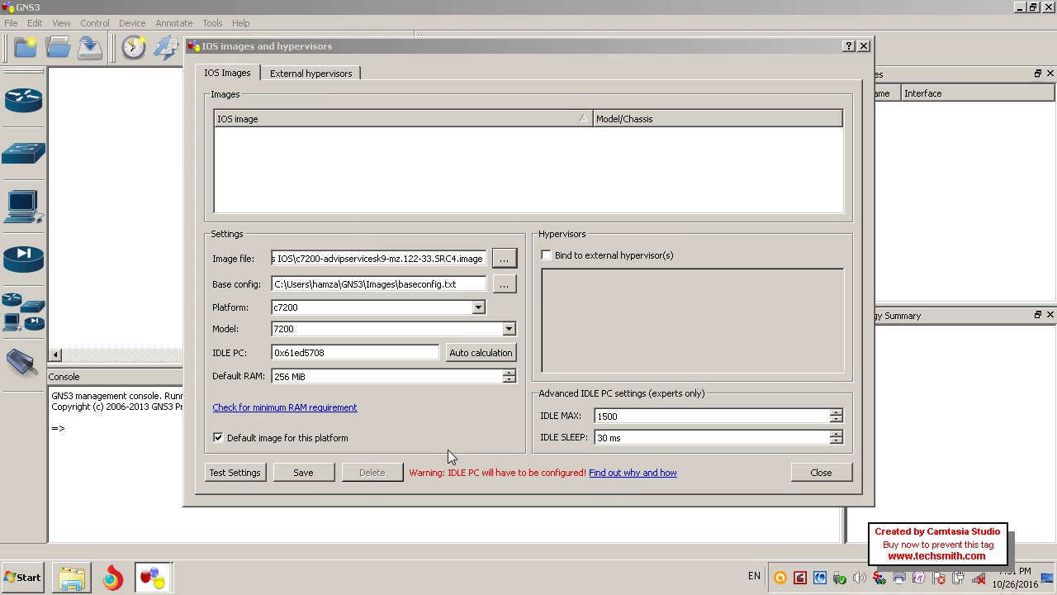
click(303, 473)
click(570, 297)
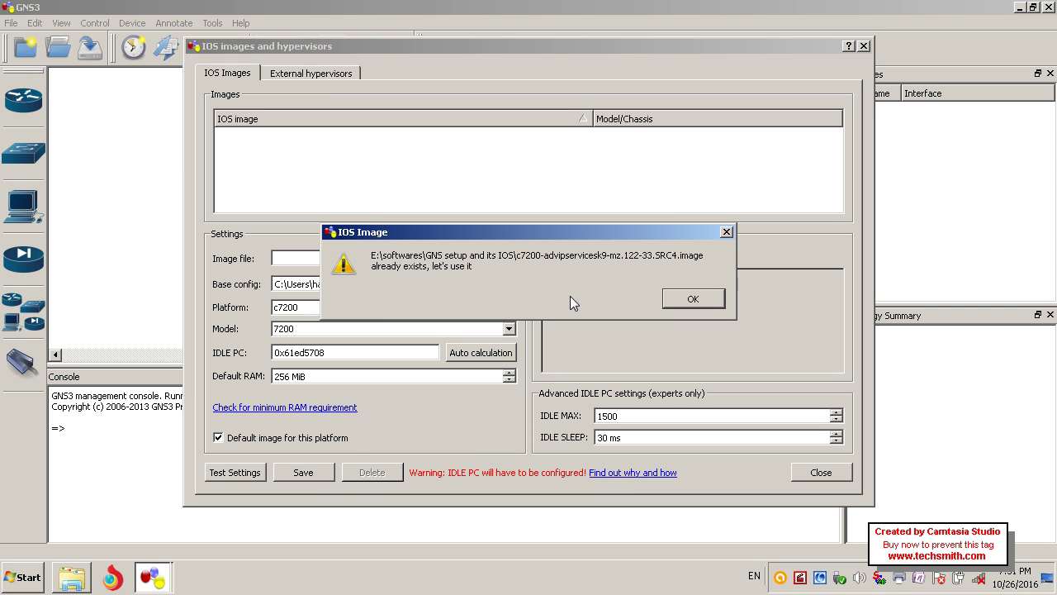
click(692, 299)
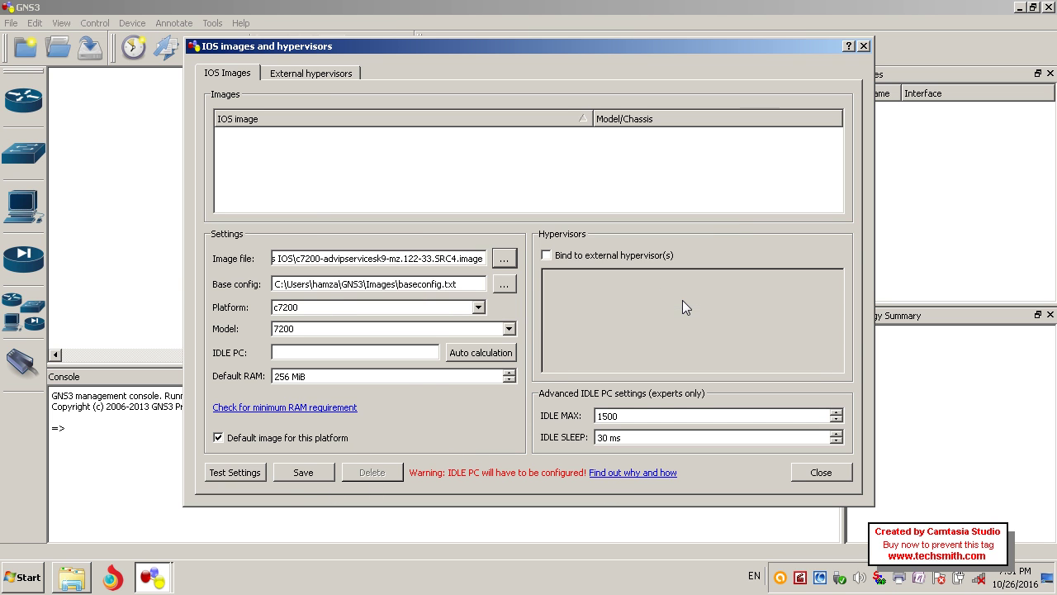
click(298, 471)
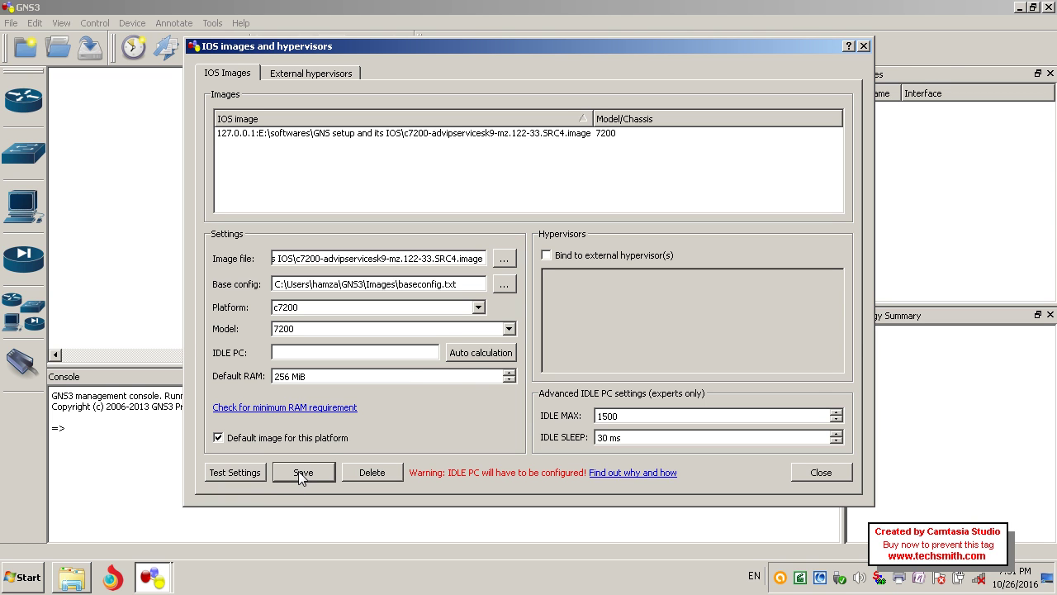
Calculate the c7200 image's IDLE PC value automatically, save the entry and close the IOS images and hypervisors settings.
click(477, 362)
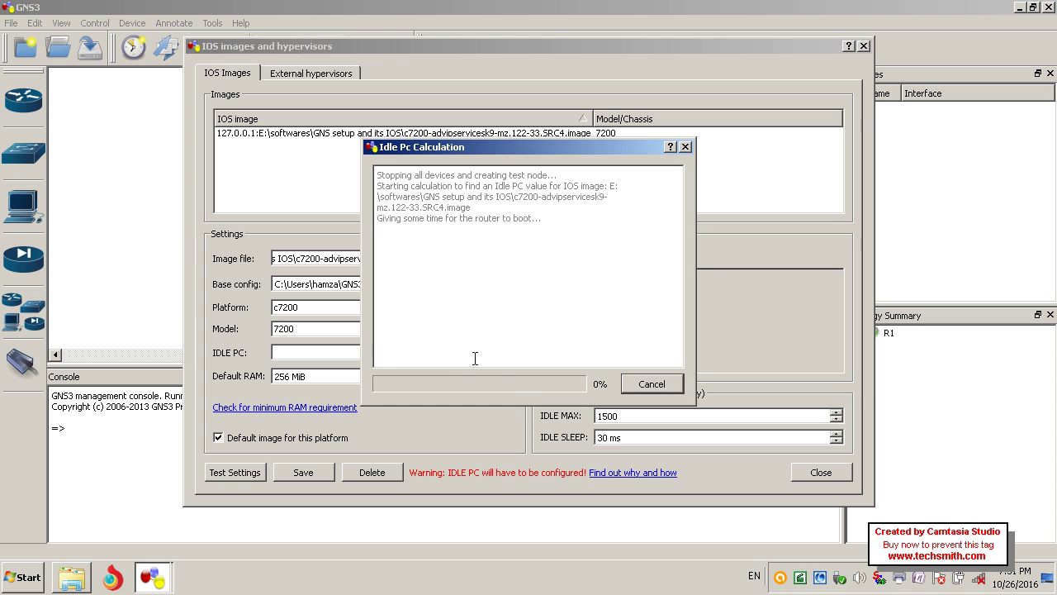
click(304, 476)
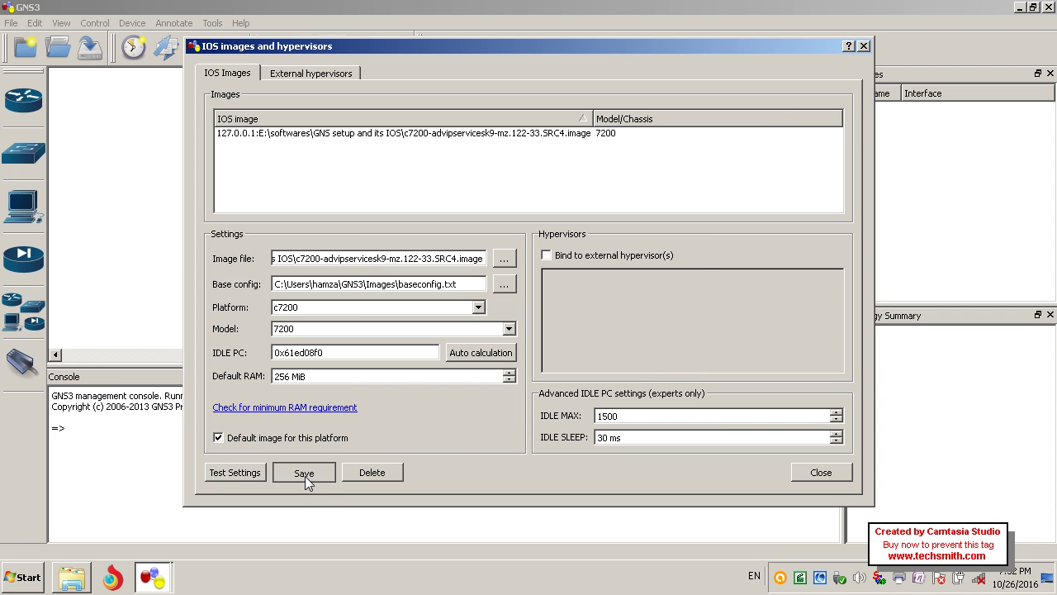
click(863, 48)
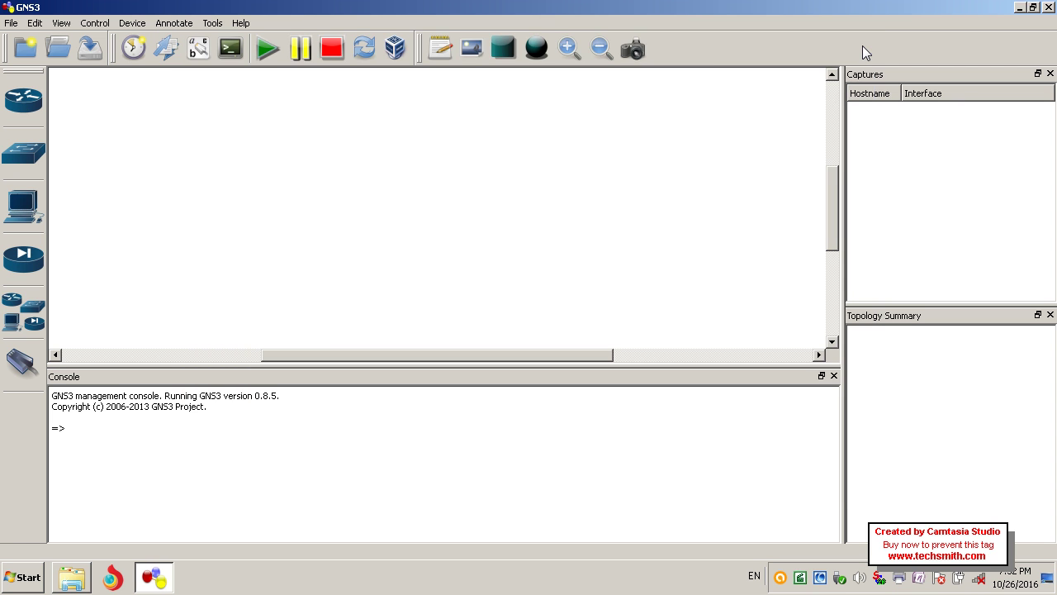
Add one c7200 router to the topology workspace and hide the list of router models.
click(22, 108)
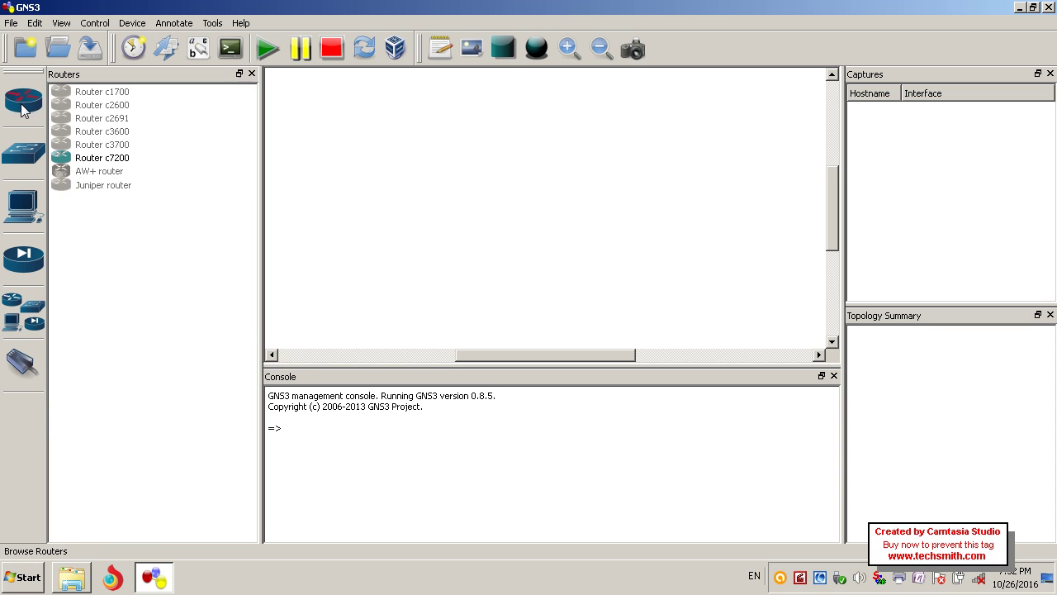
click(106, 160)
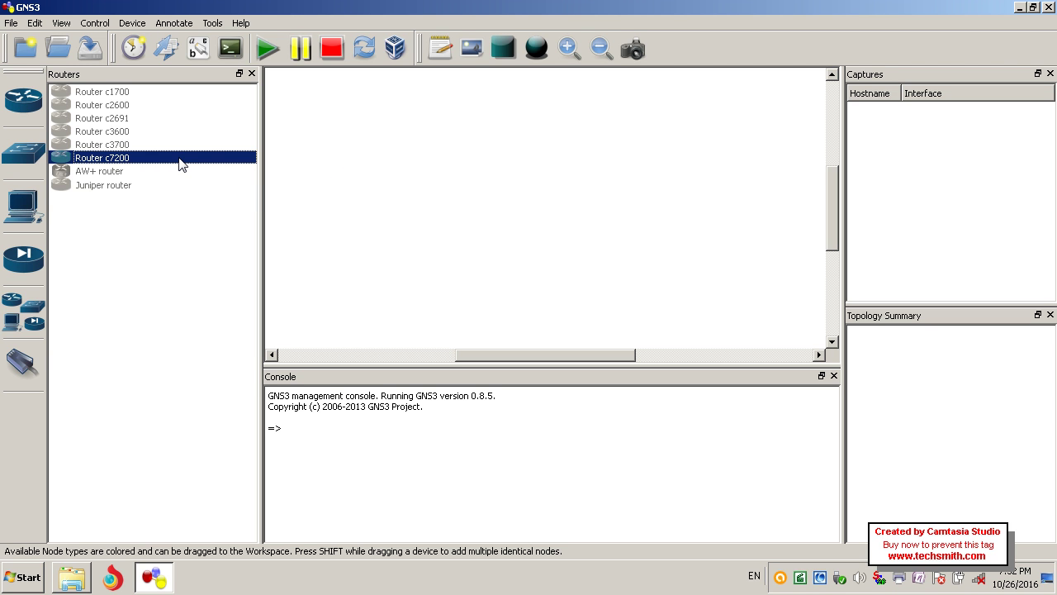
drag(181, 164, 431, 167)
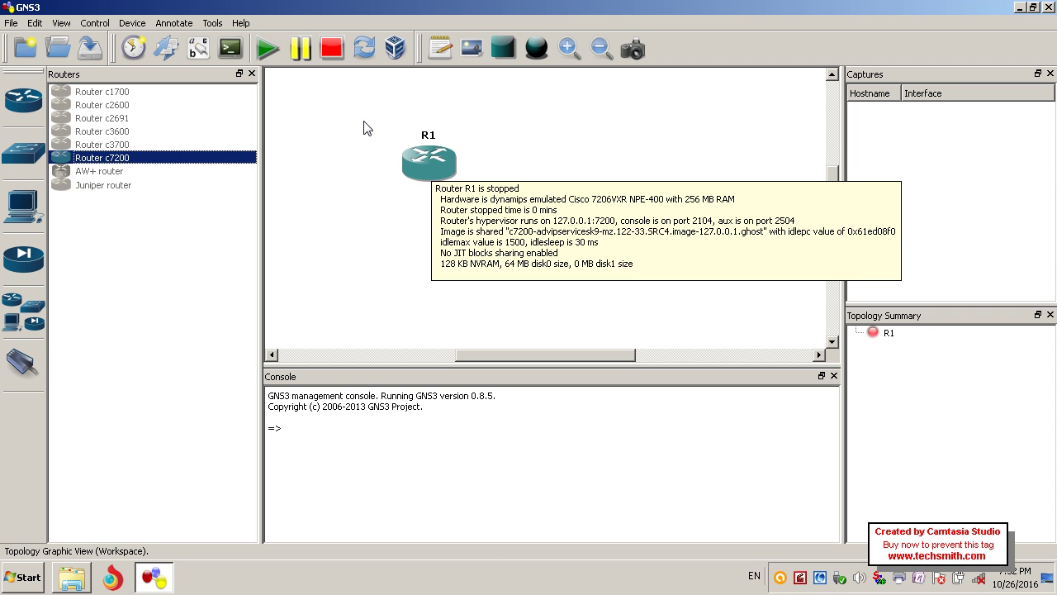
click(252, 73)
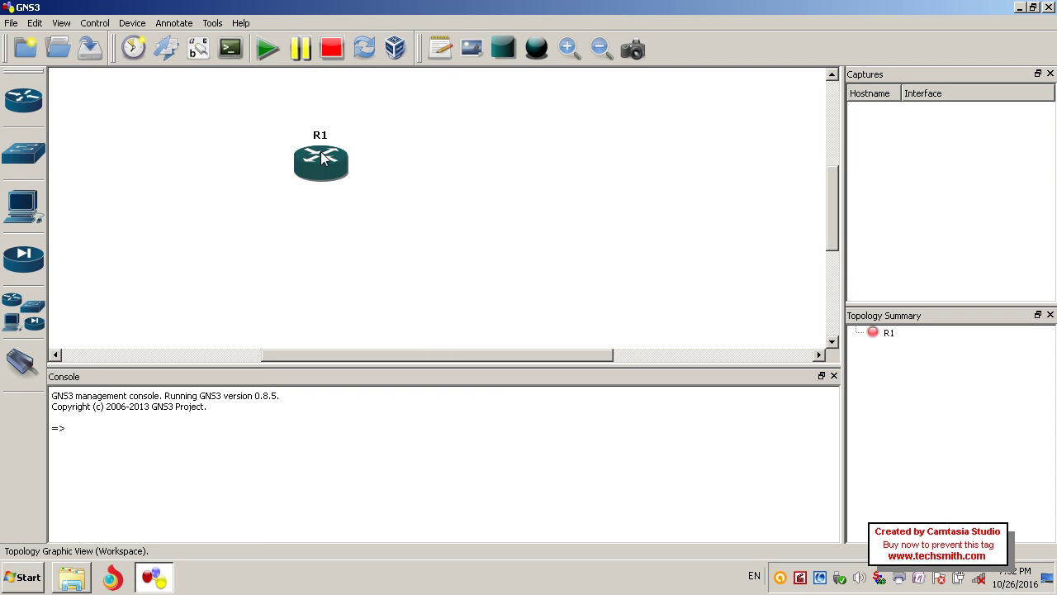
Open the node configuration of router R1 and dismiss it without making changes.
double_click(319, 146)
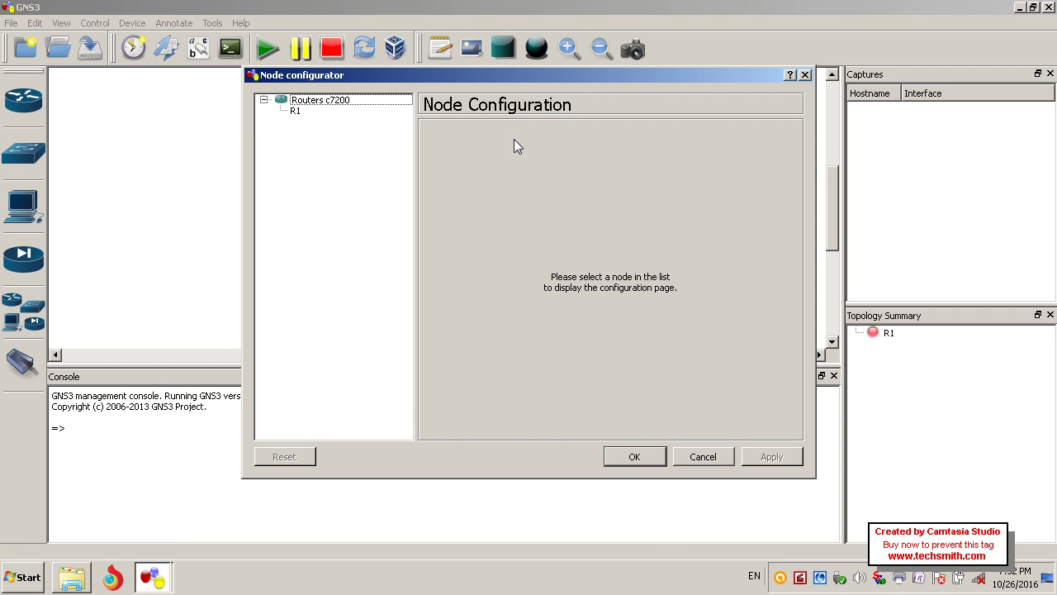
click(805, 75)
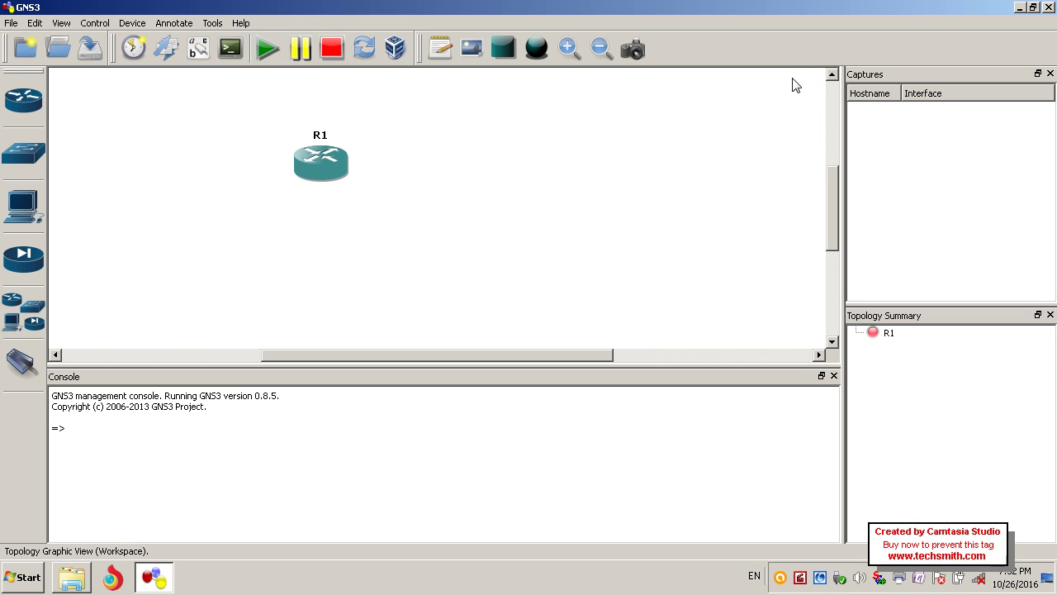
Start router R1, add a second c7200 router beside it in the workspace, and hide the list of router models.
click(263, 58)
click(17, 112)
drag(96, 159, 658, 177)
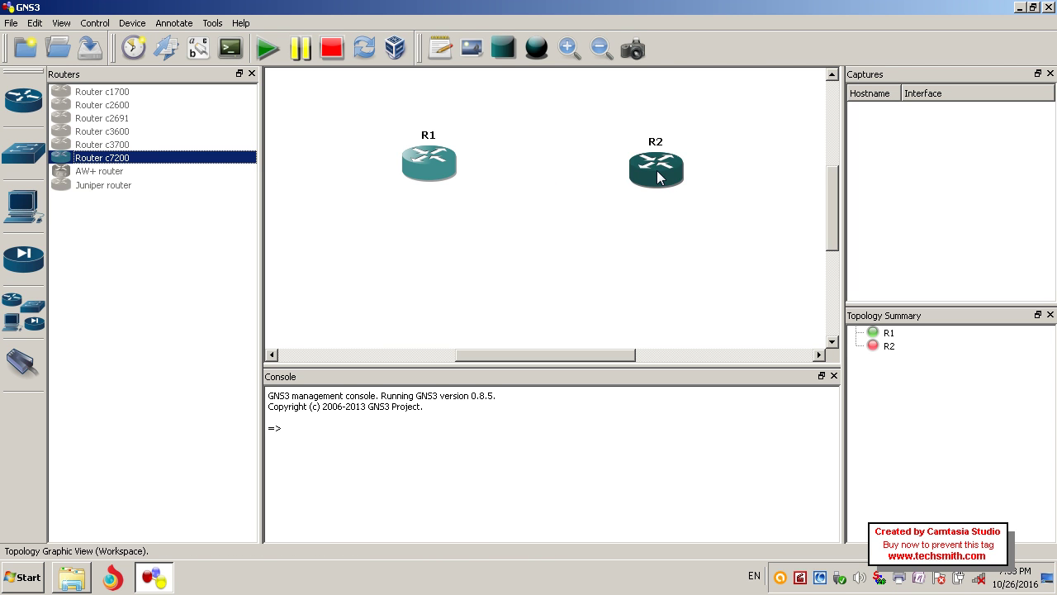
click(253, 74)
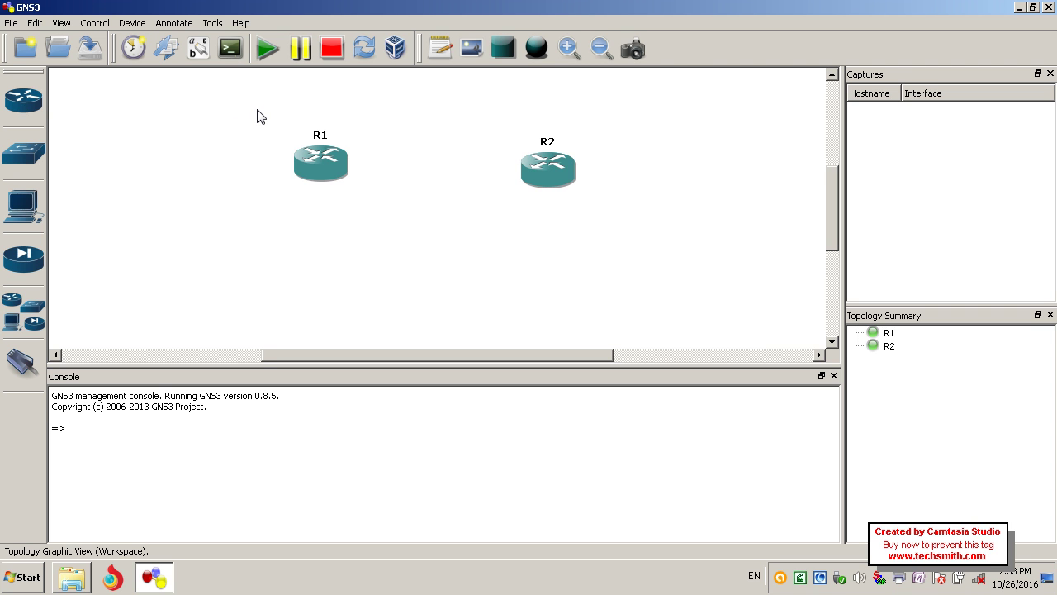
drag(259, 113, 623, 231)
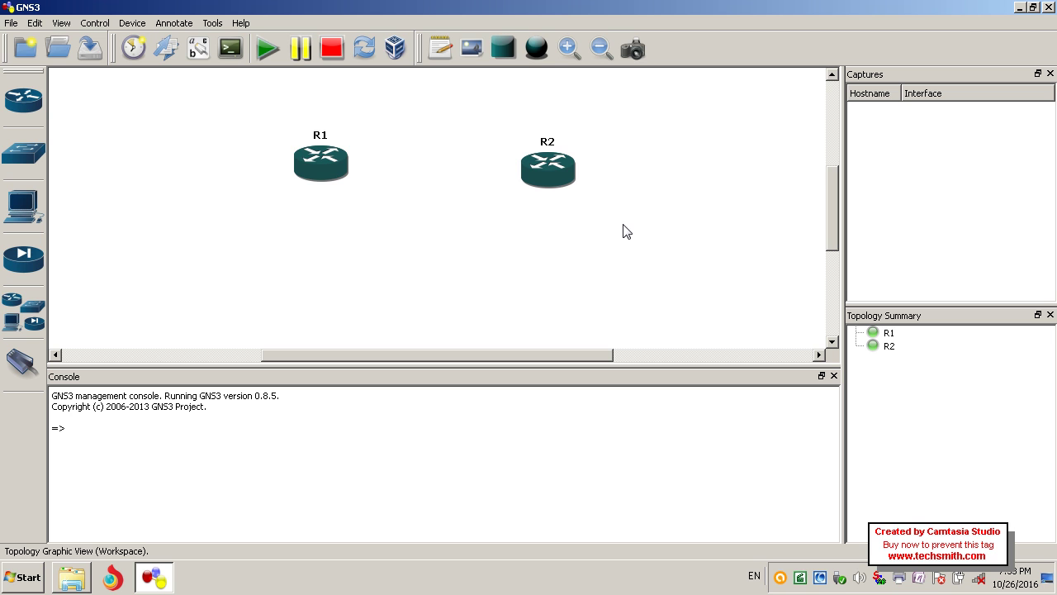
right_click(310, 164)
click(250, 177)
Assign the PA-4T+ adapter to slot 1 of router R1 and save its node configuration.
click(320, 165)
right_click(321, 165)
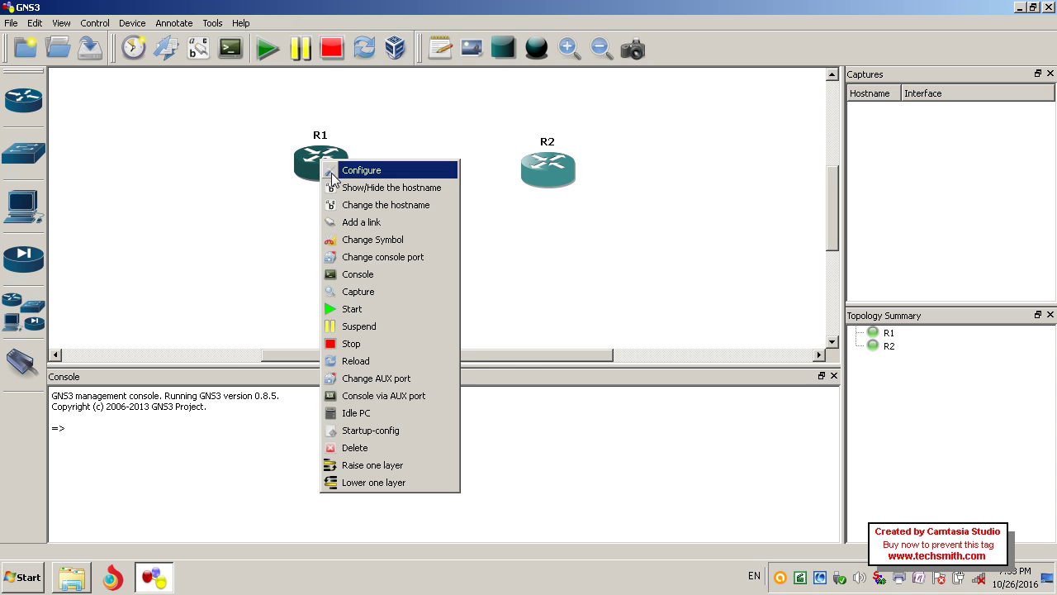
click(333, 170)
click(294, 111)
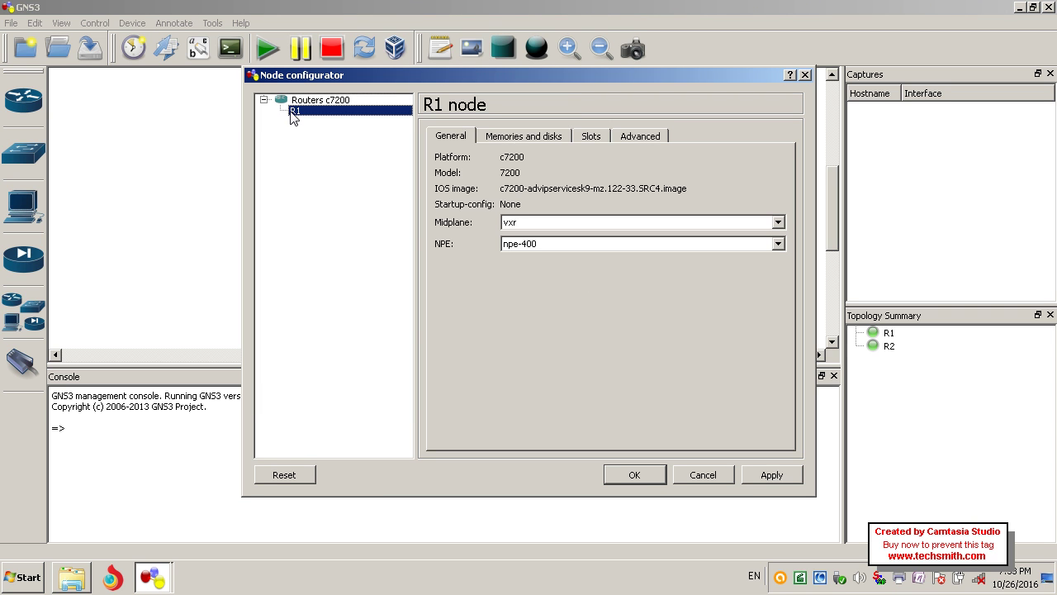
click(591, 137)
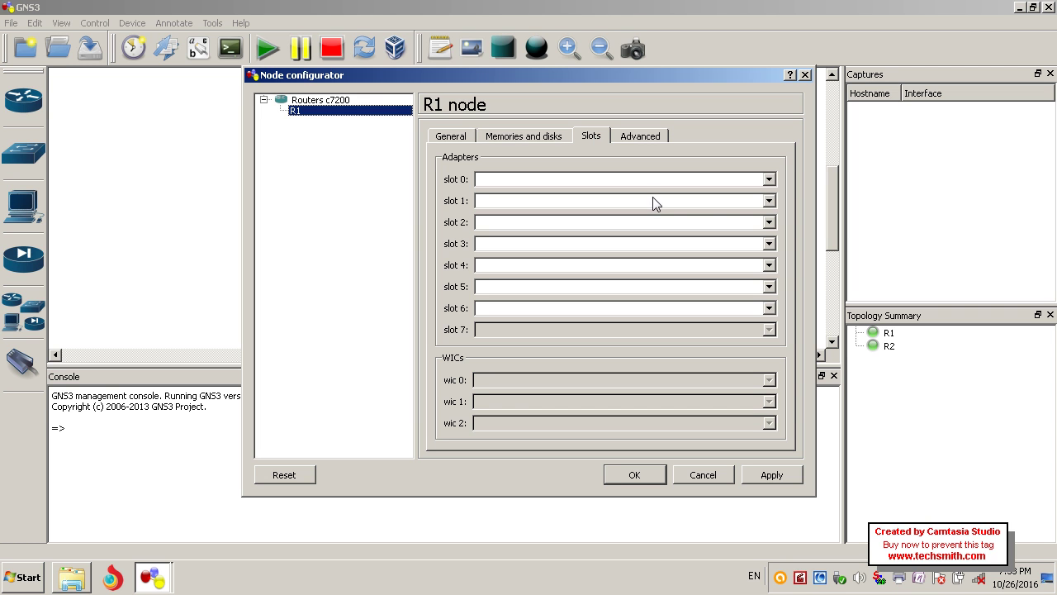
click(769, 204)
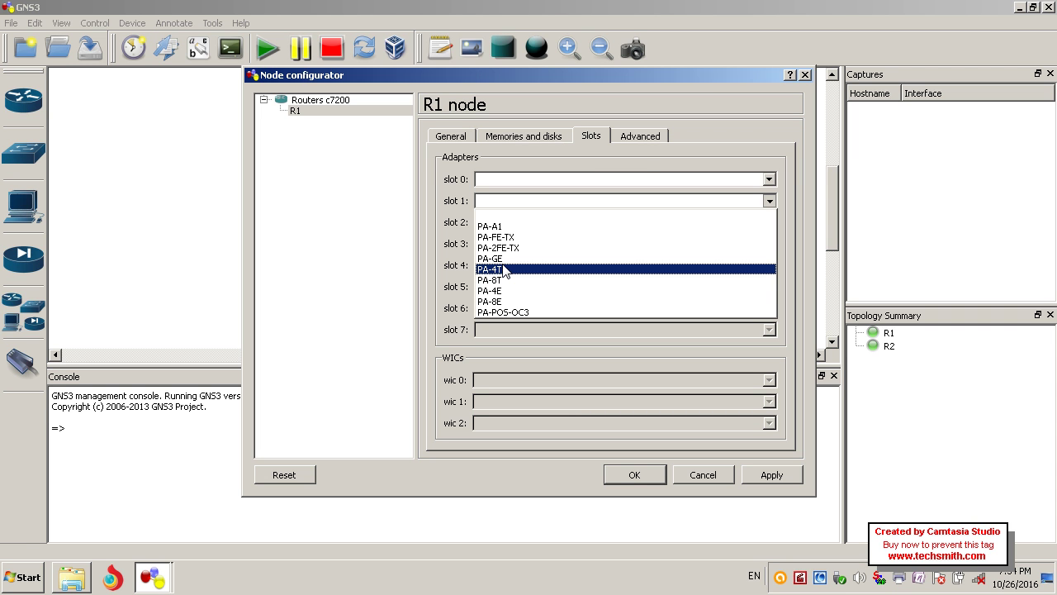
click(504, 269)
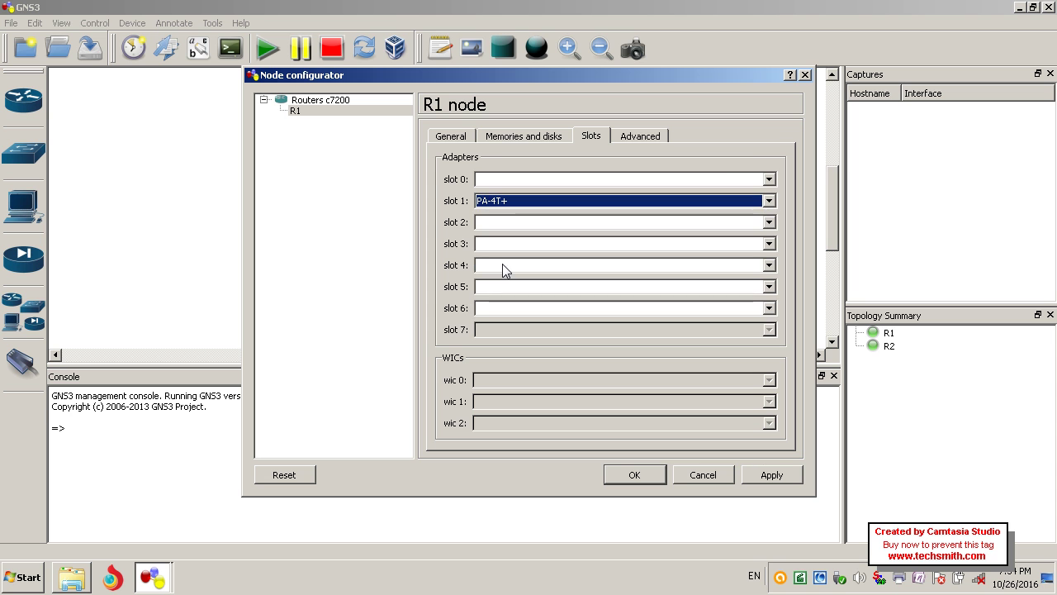
click(771, 475)
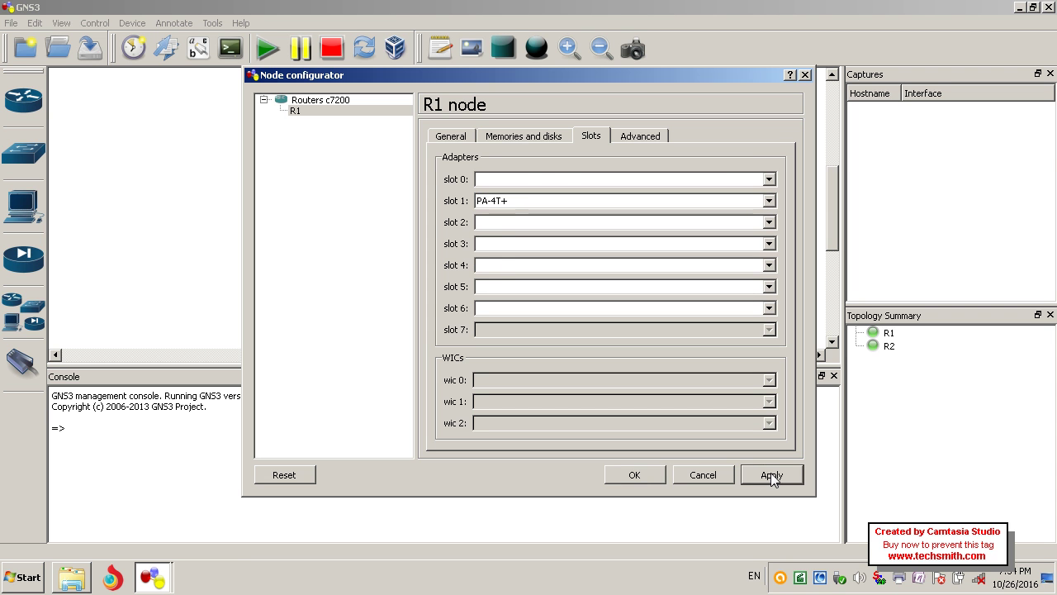
click(636, 475)
Assign the PA-8T adapter to slot 1 of router R2 and save its node configuration.
click(548, 170)
right_click(548, 170)
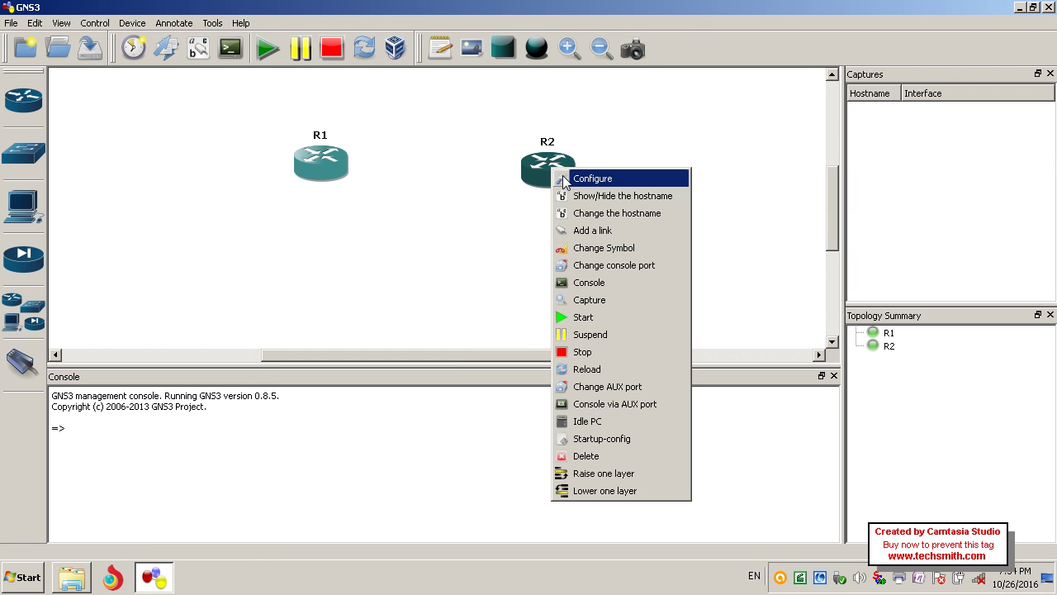
click(570, 178)
click(310, 111)
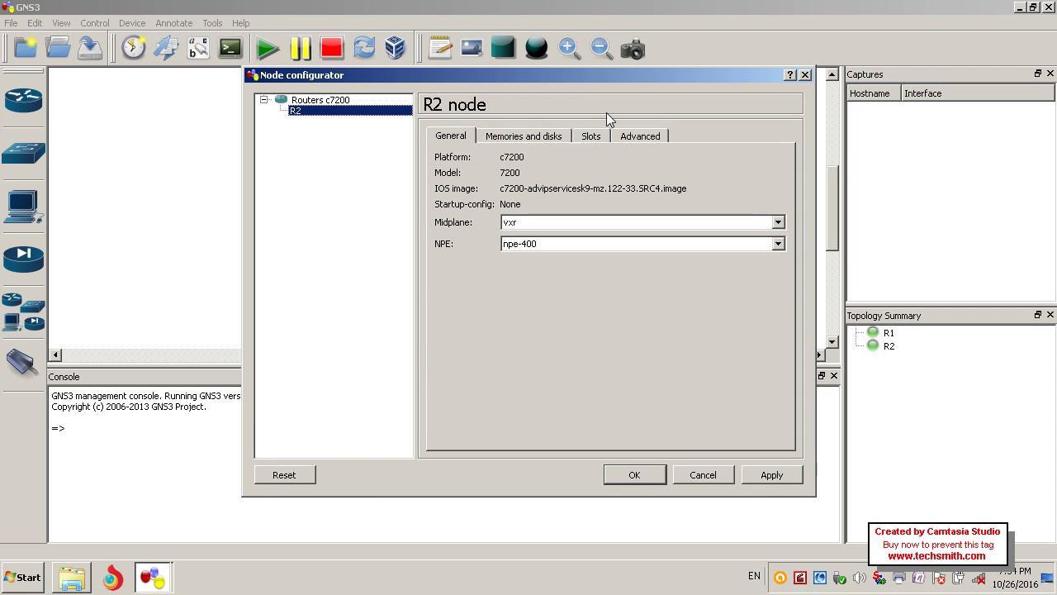
click(584, 142)
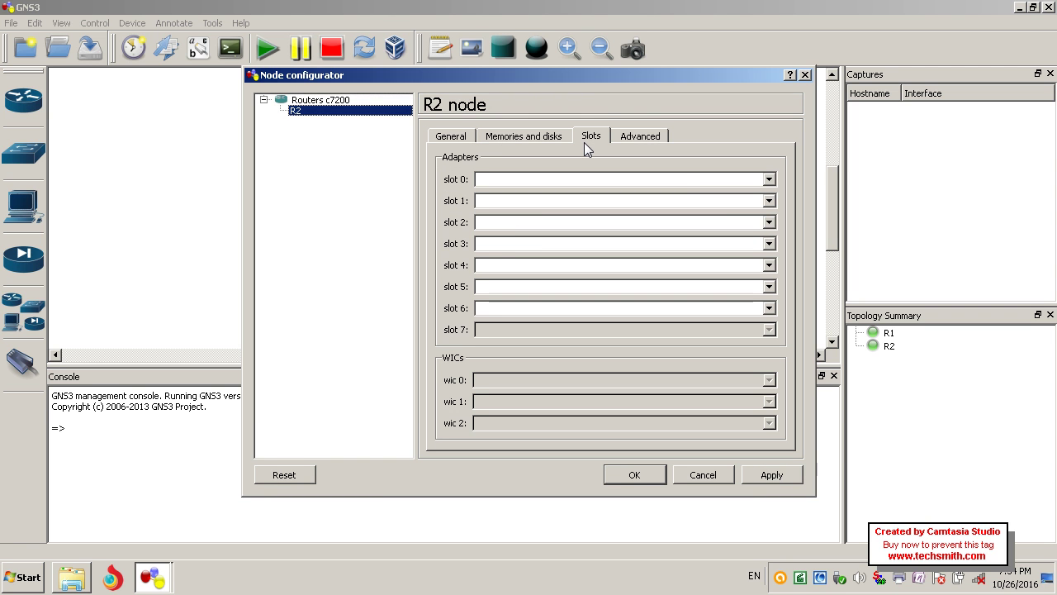
click(770, 203)
click(524, 281)
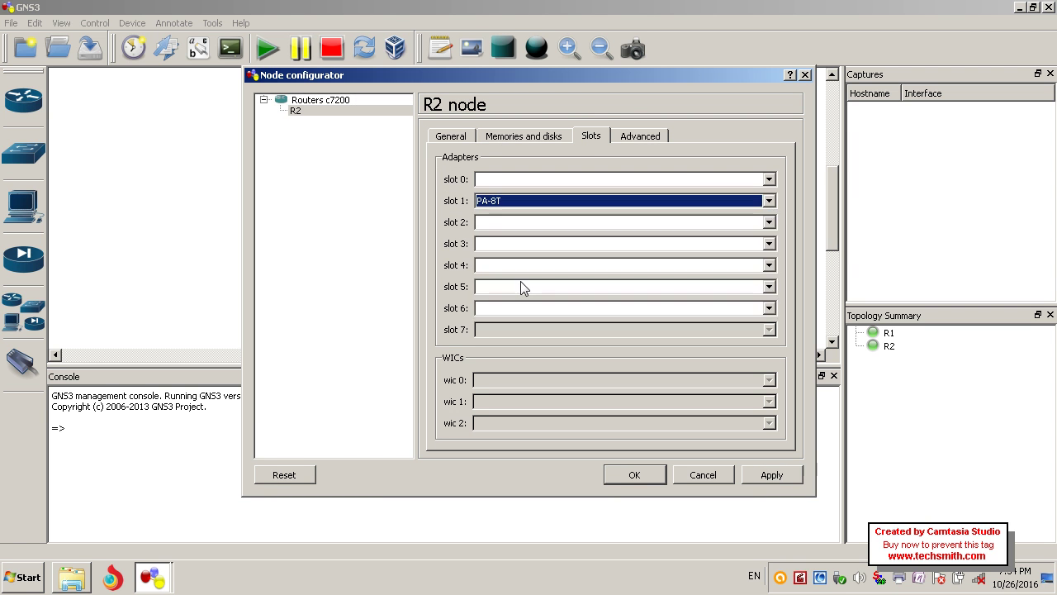
click(760, 475)
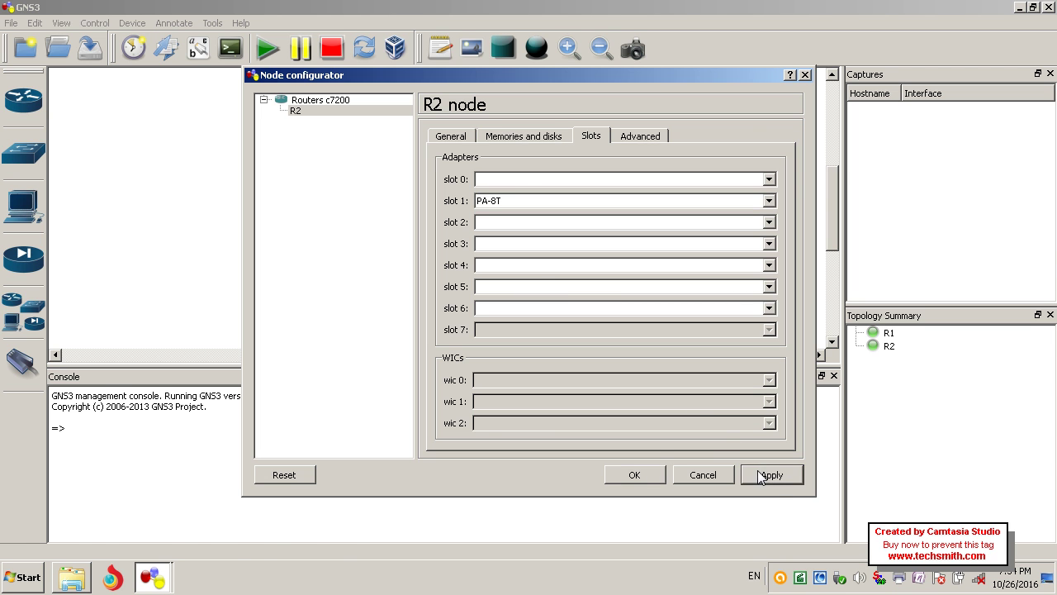
click(633, 475)
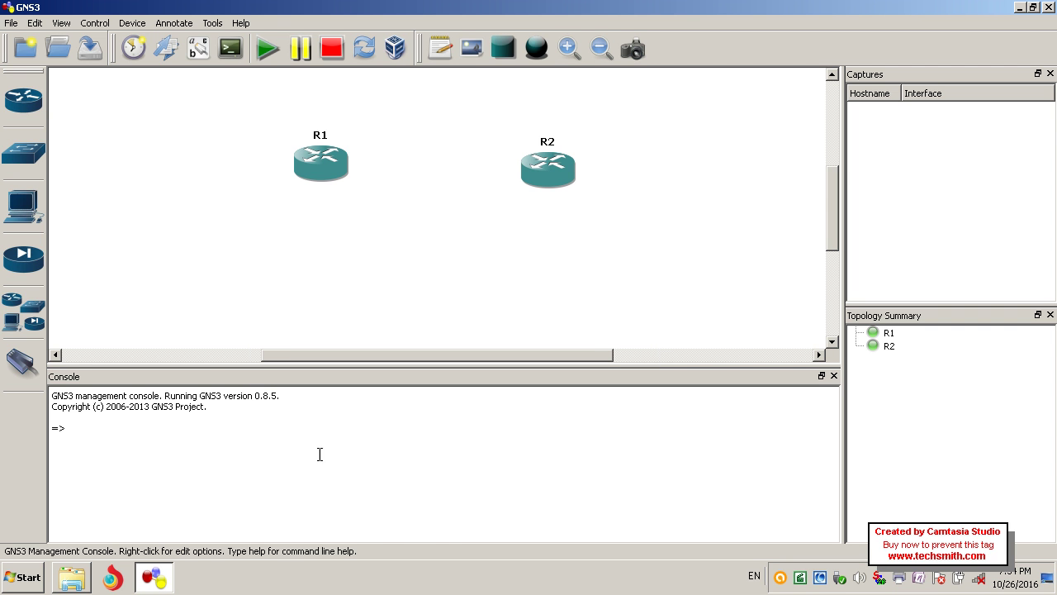
Link interface s1/0 of R1 to interface s1/0 of R2 and leave link-adding mode.
click(13, 365)
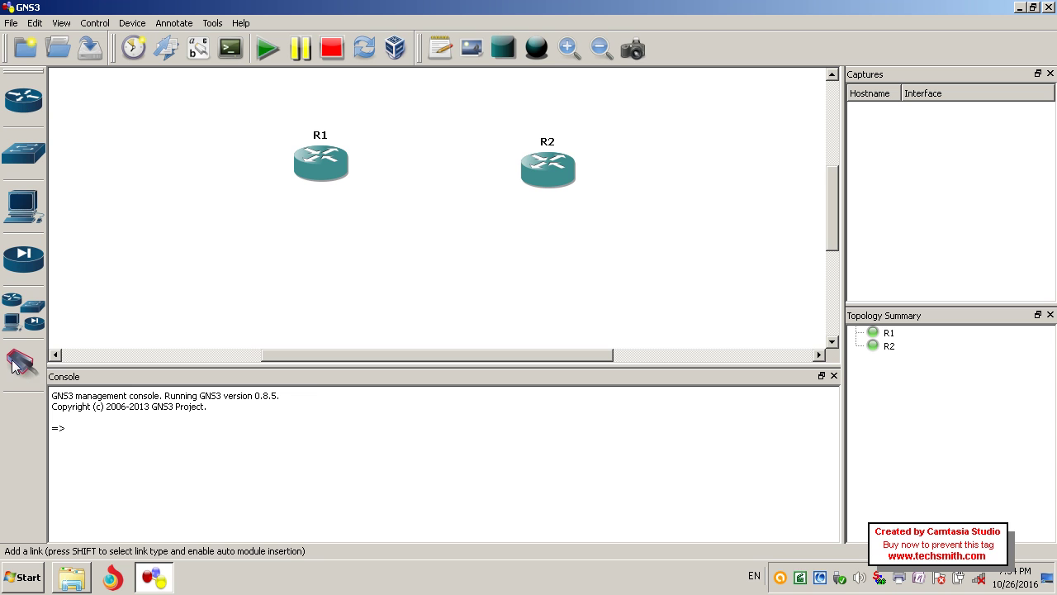
click(13, 365)
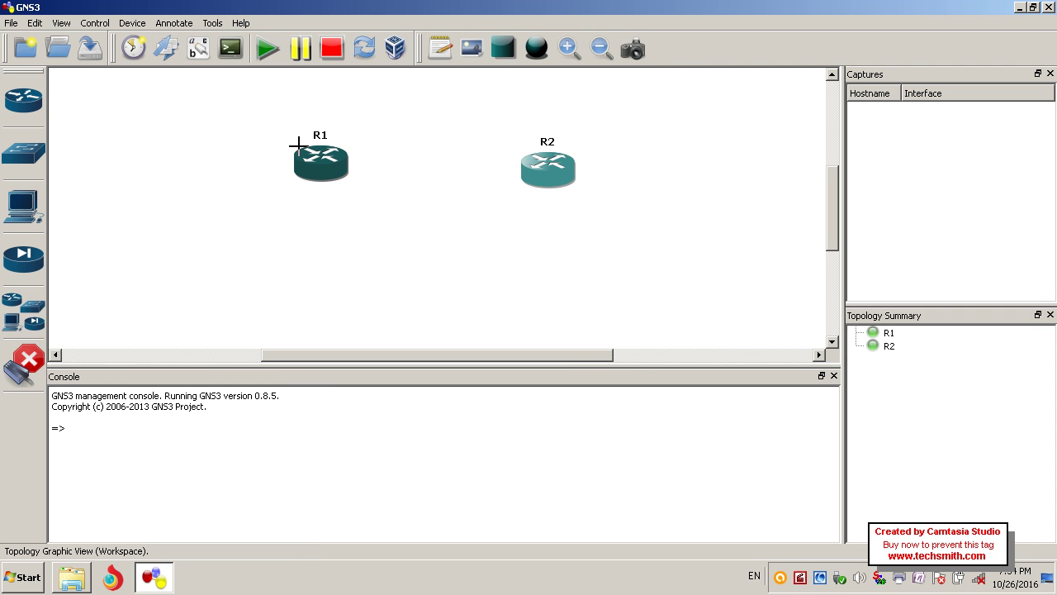
click(309, 159)
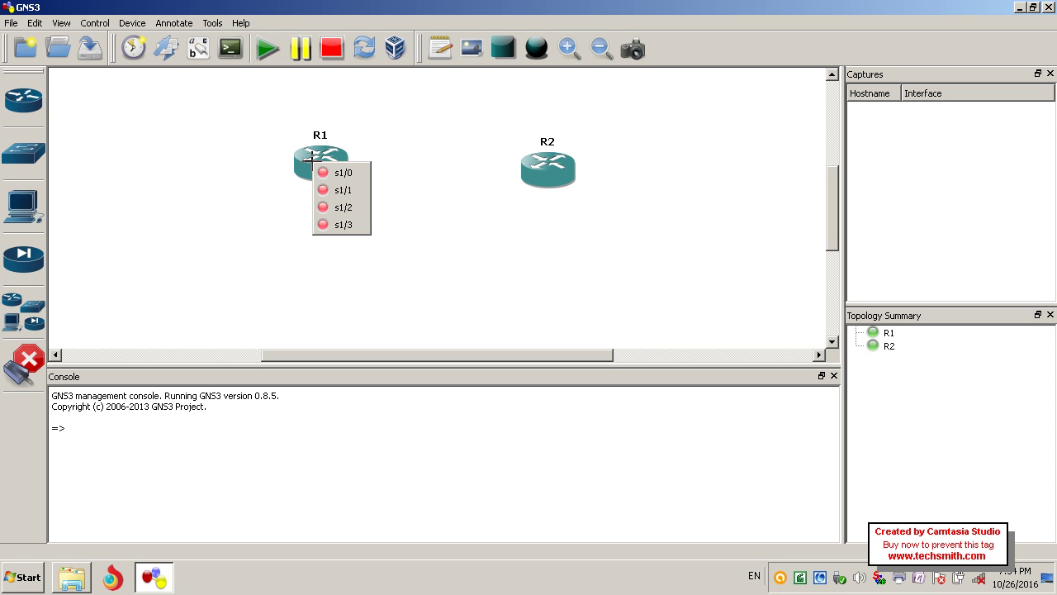
click(338, 172)
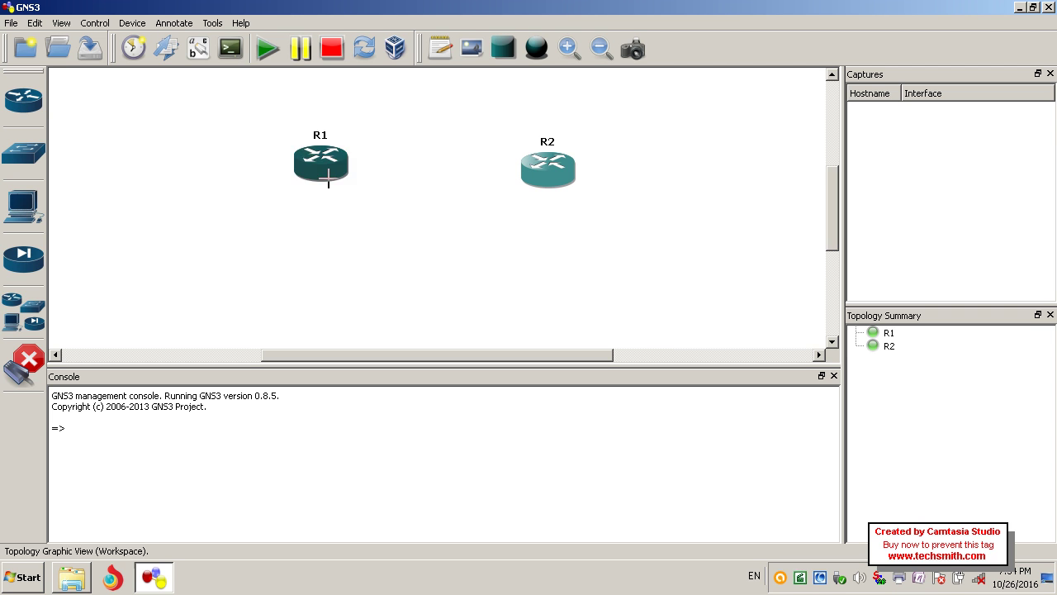
click(537, 169)
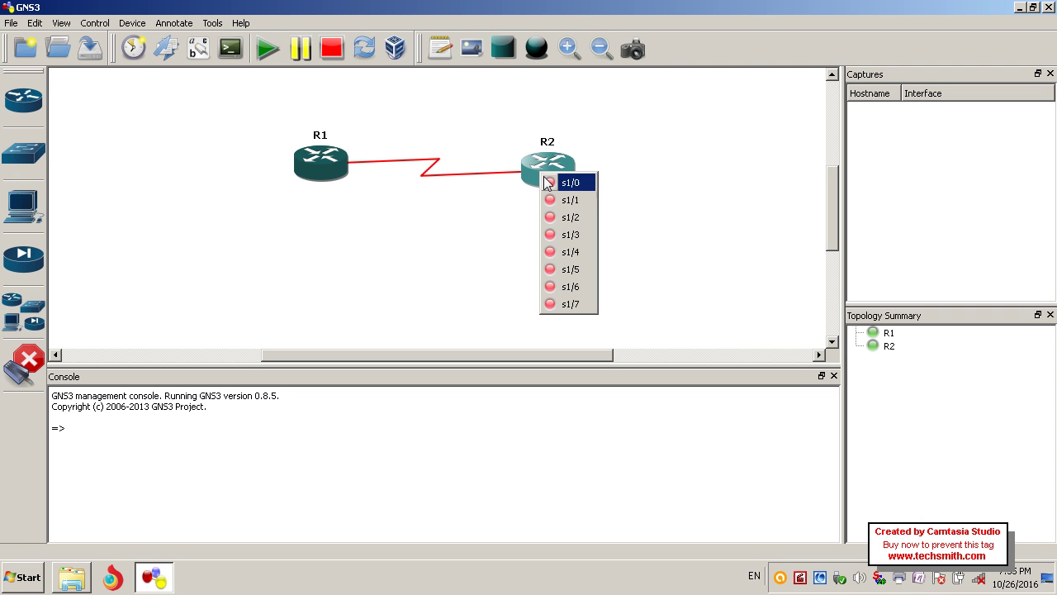
click(546, 182)
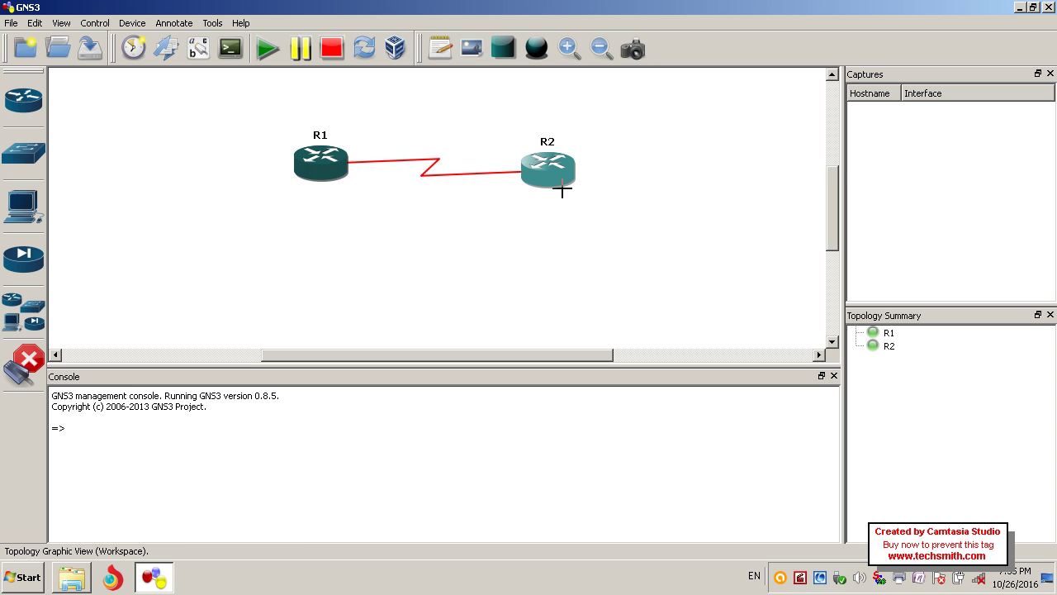
click(32, 355)
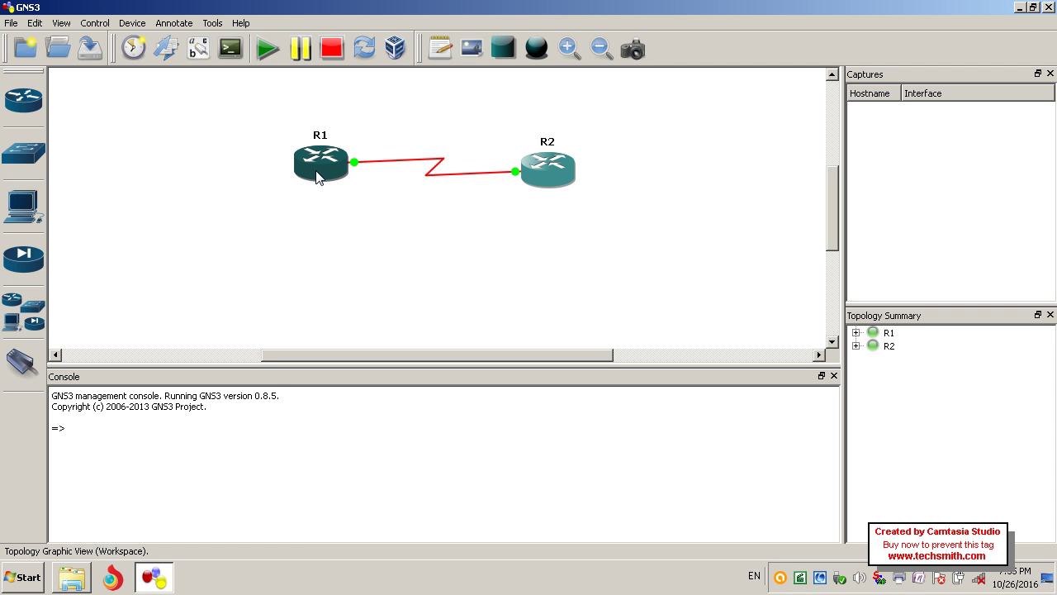
Open the console of router R1 and bring up its command prompt.
mouse_move(320, 176)
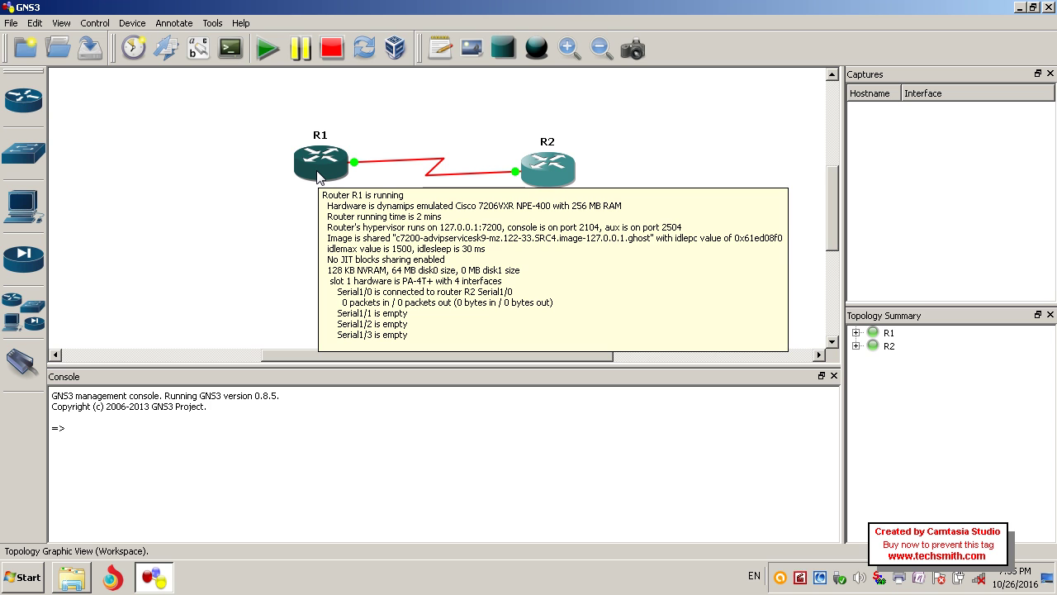
right_click(320, 176)
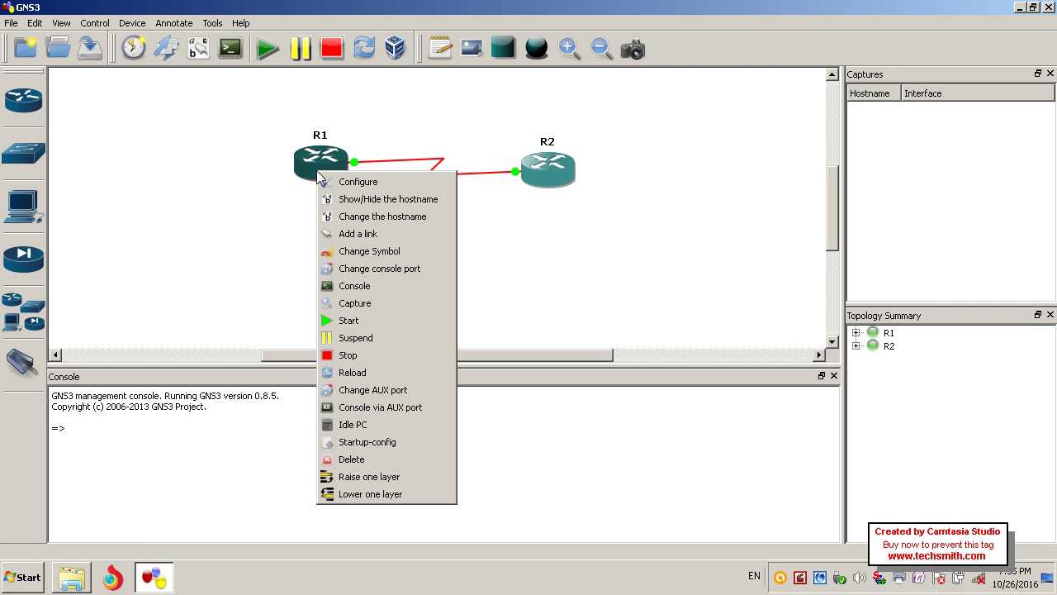
click(345, 287)
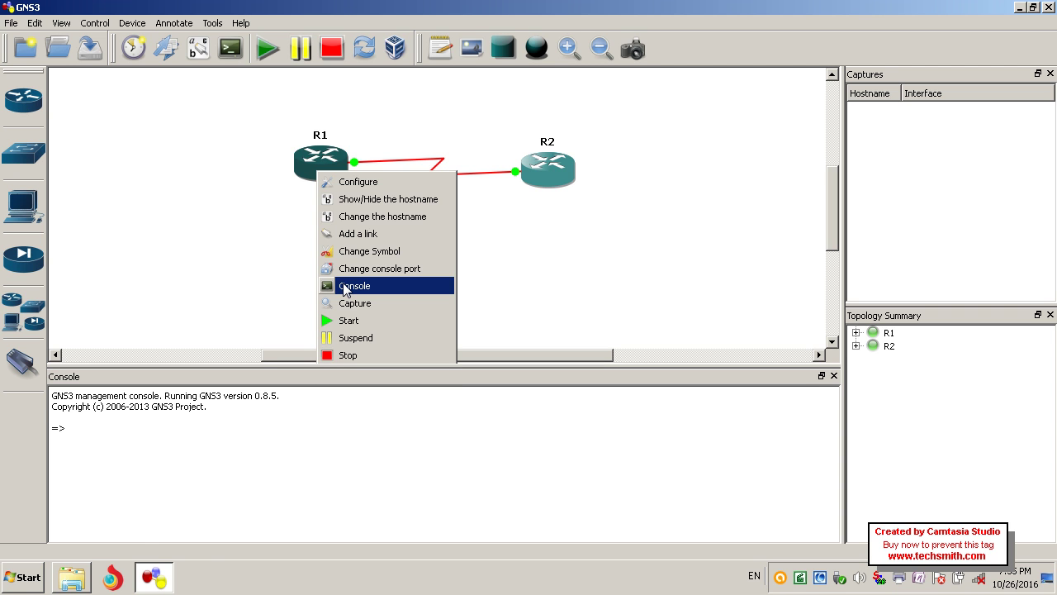
key(Return)
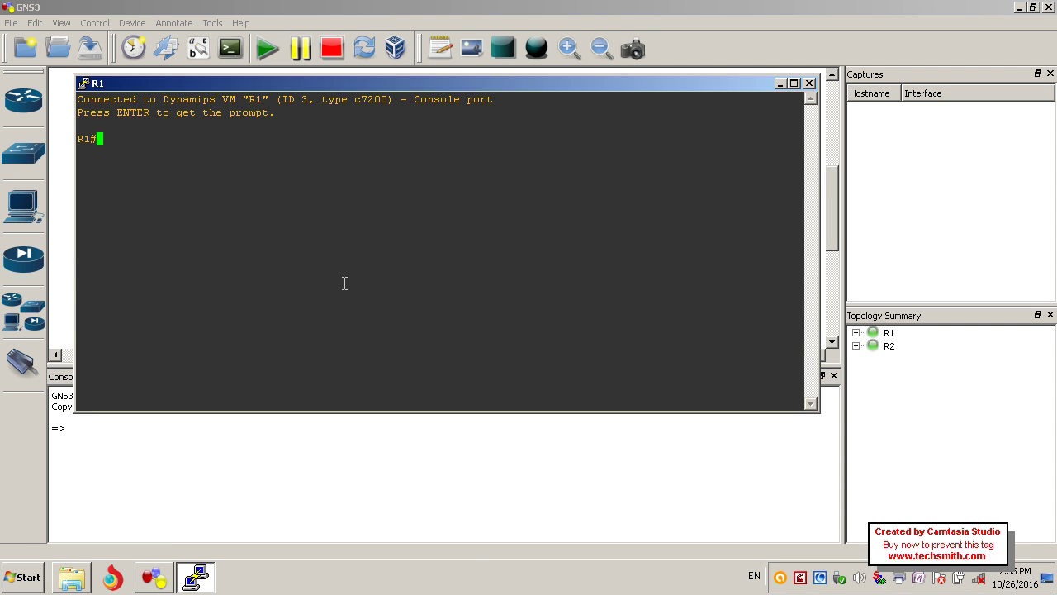
Set the R1 console's font to Courier New Bold, size 18, and maximize the console window.
right_click(391, 84)
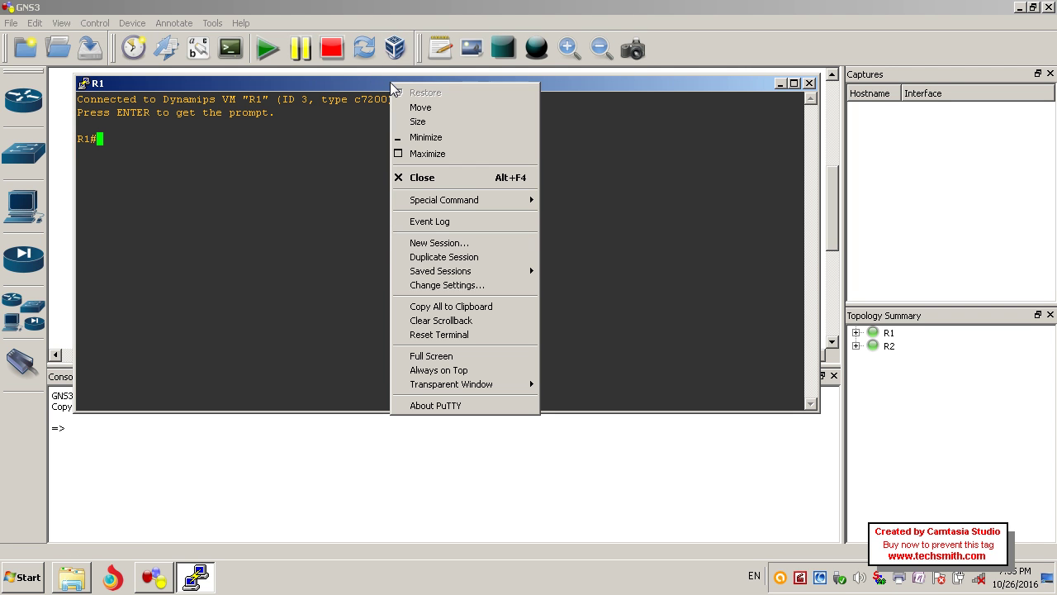
click(439, 285)
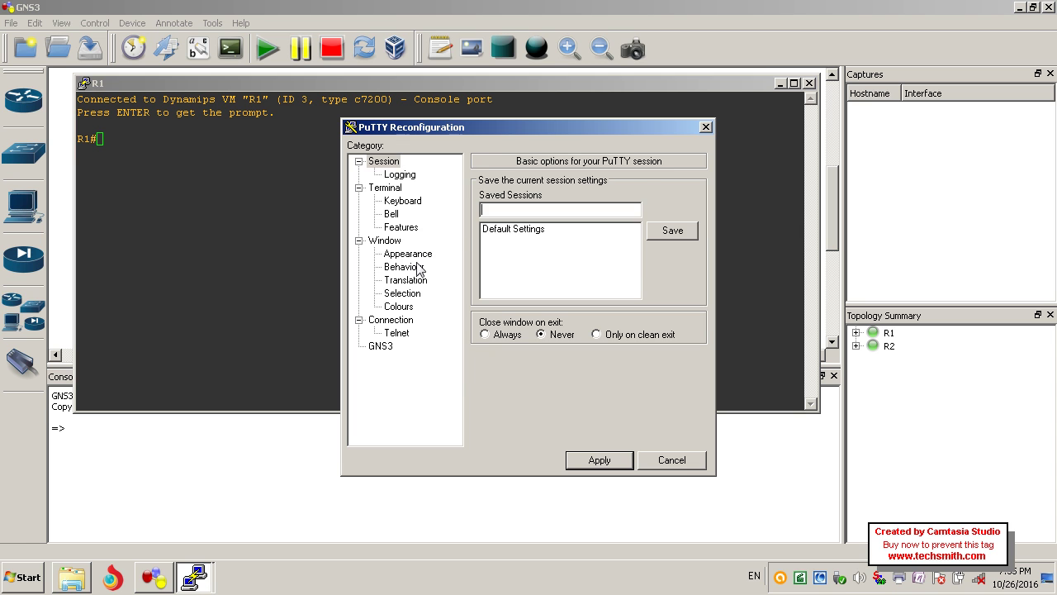
click(413, 255)
click(672, 281)
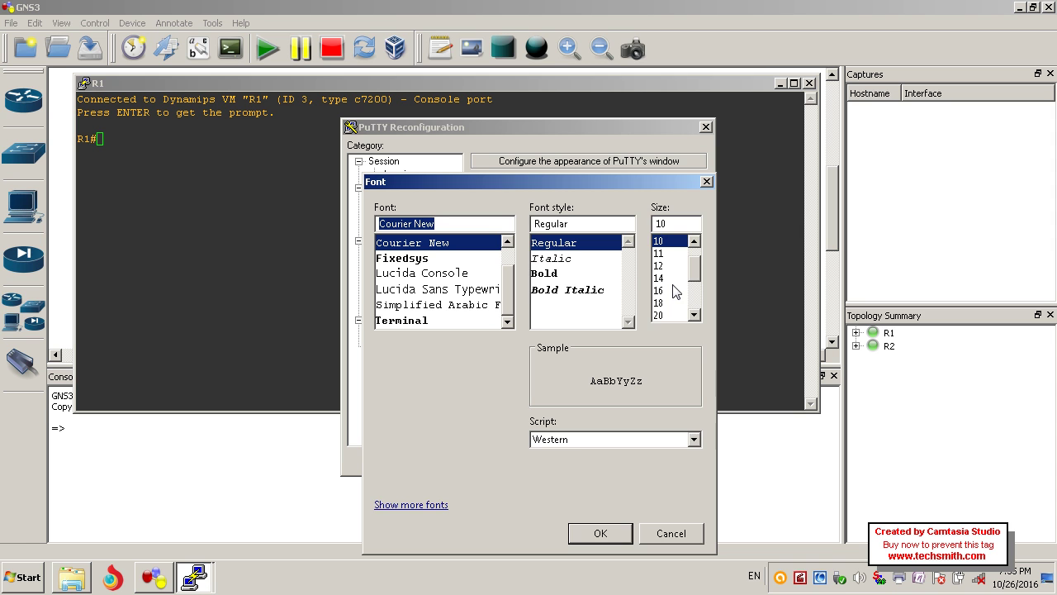
click(554, 274)
click(661, 303)
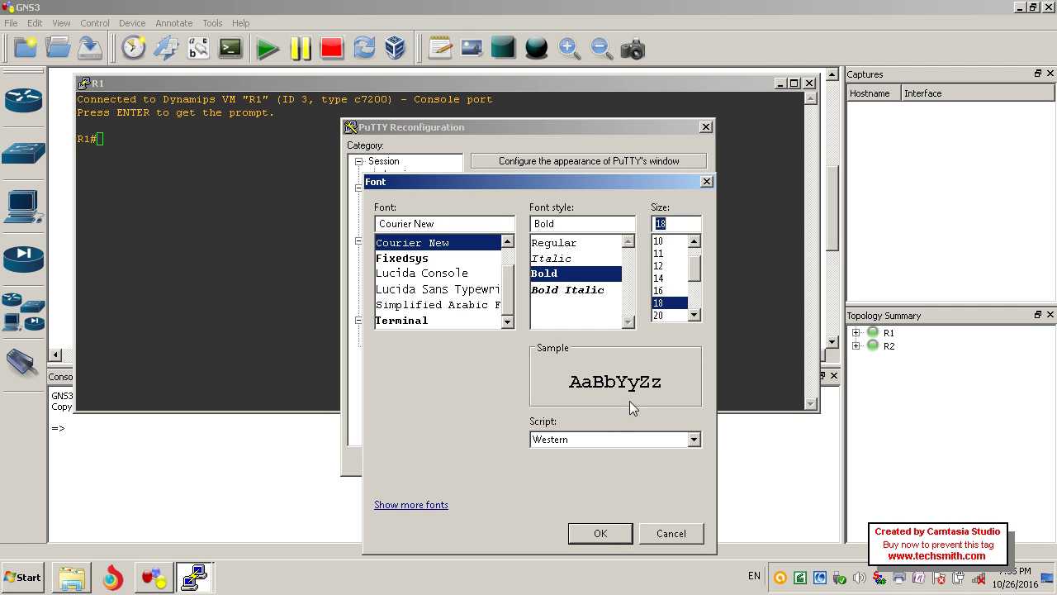
click(599, 534)
click(599, 460)
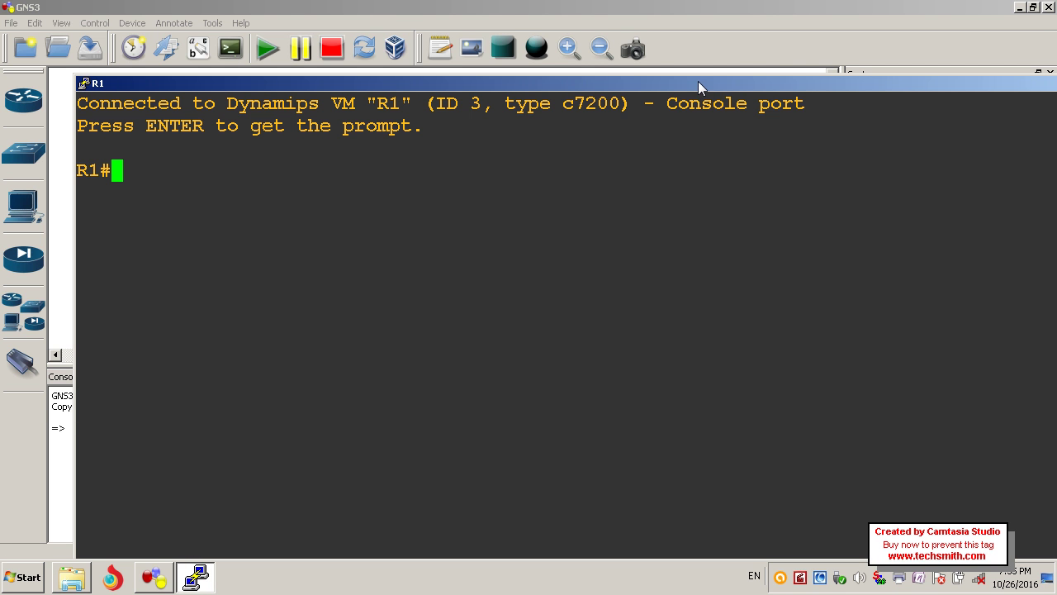
double_click(699, 87)
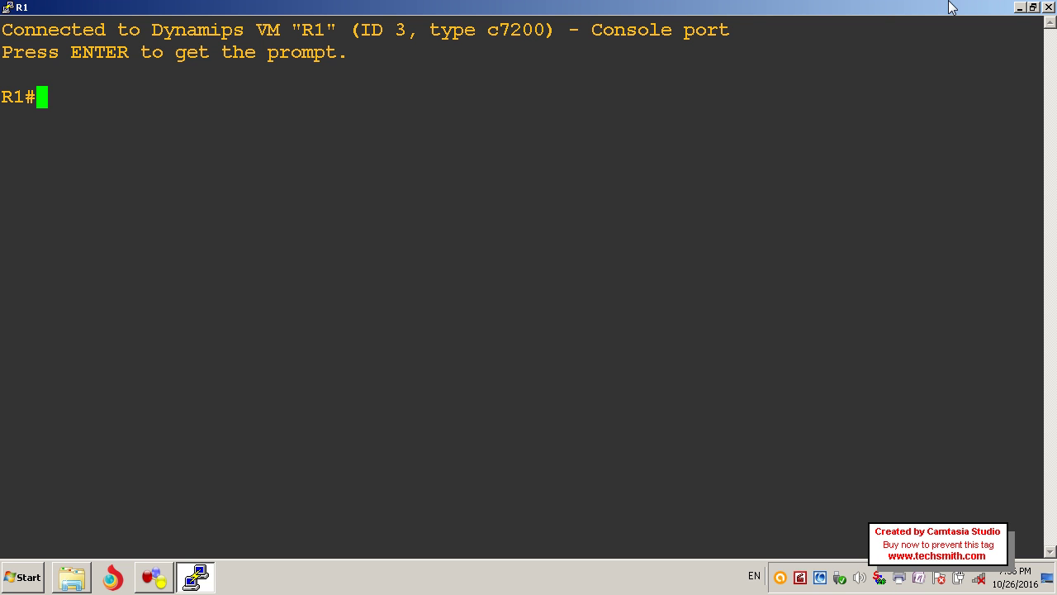
Minimize the R1 console, open the console of router R2 and bring up its command prompt.
click(1021, 8)
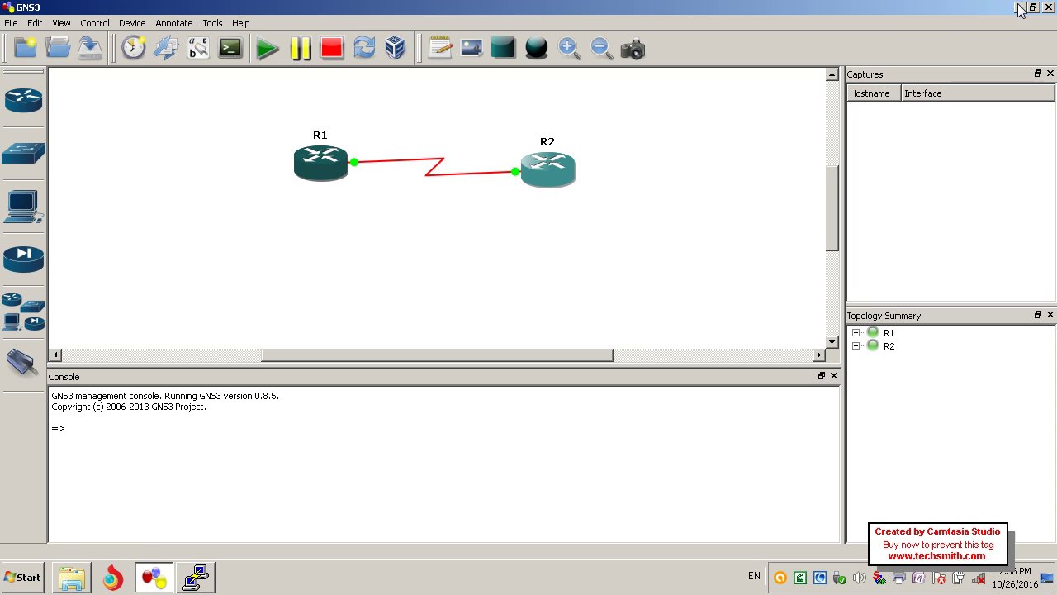
right_click(550, 180)
click(585, 290)
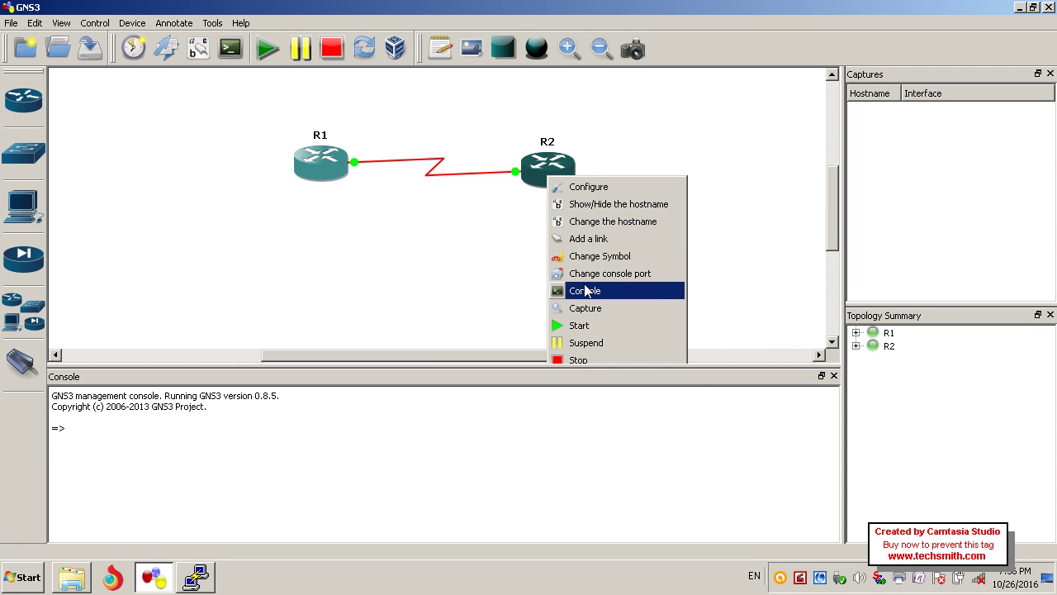
key(Return)
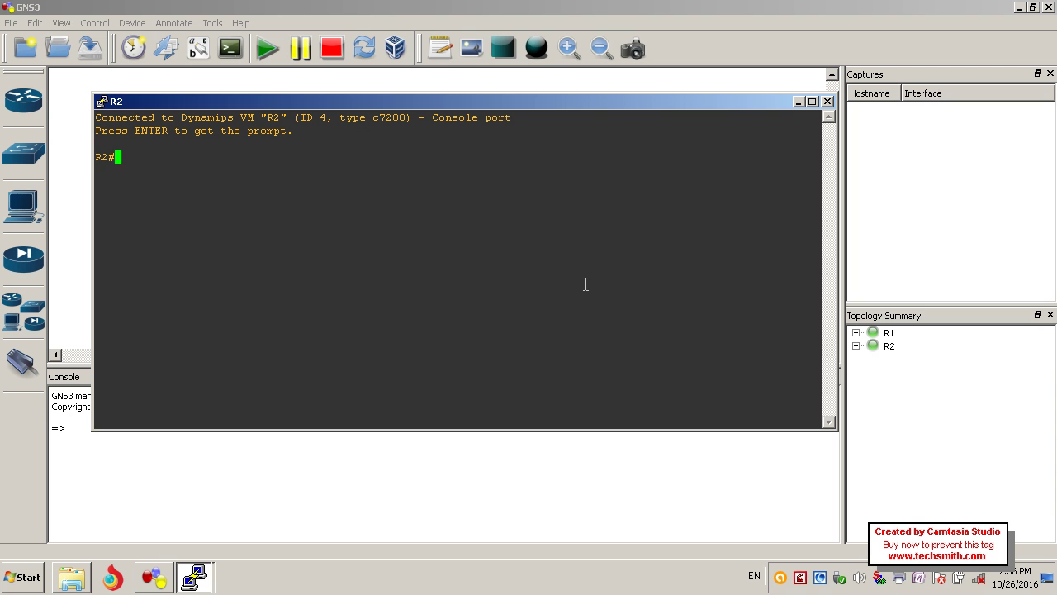
Set the R2 console's font to Courier New Bold, size 18, then maximize and minimize the console window.
right_click(452, 98)
click(512, 299)
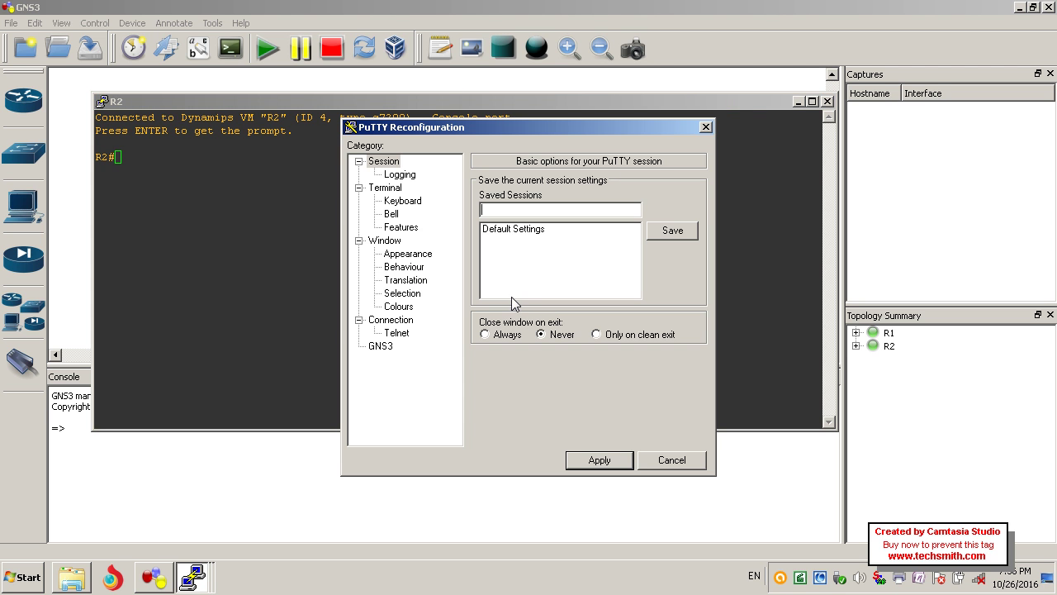
click(396, 256)
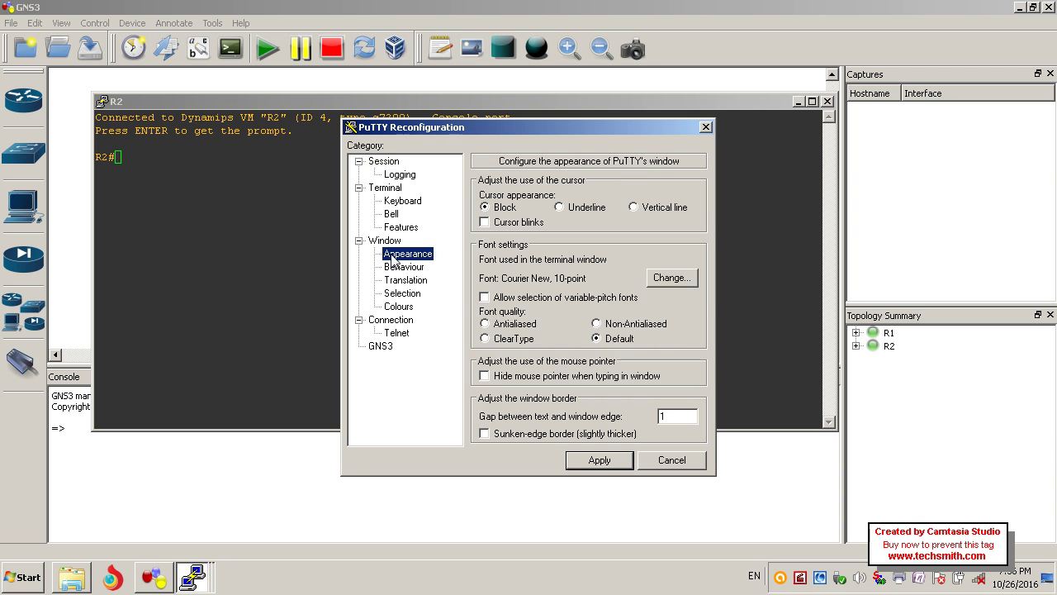
click(694, 279)
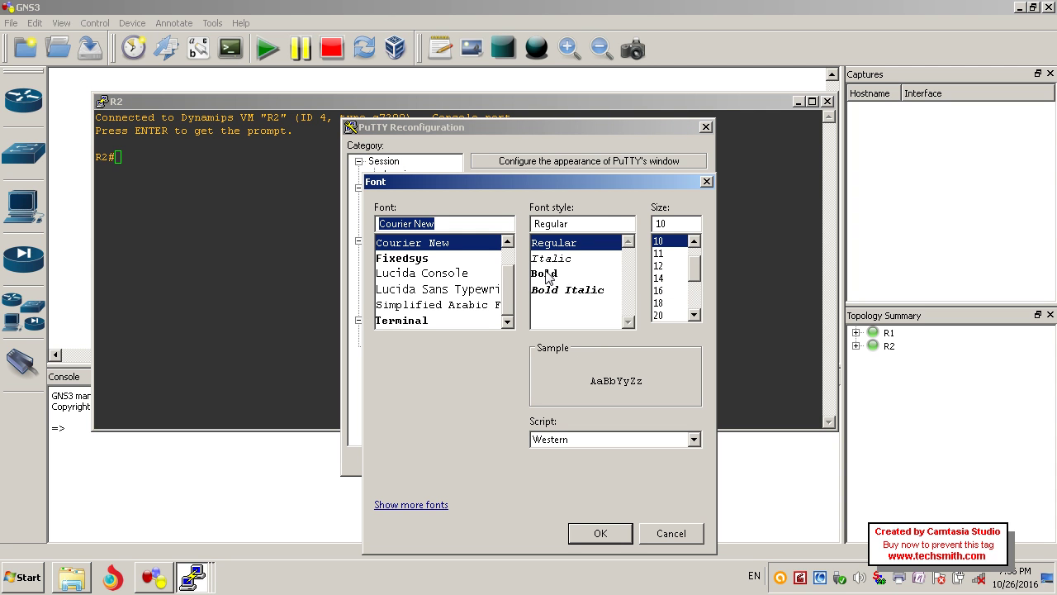
click(546, 275)
click(671, 304)
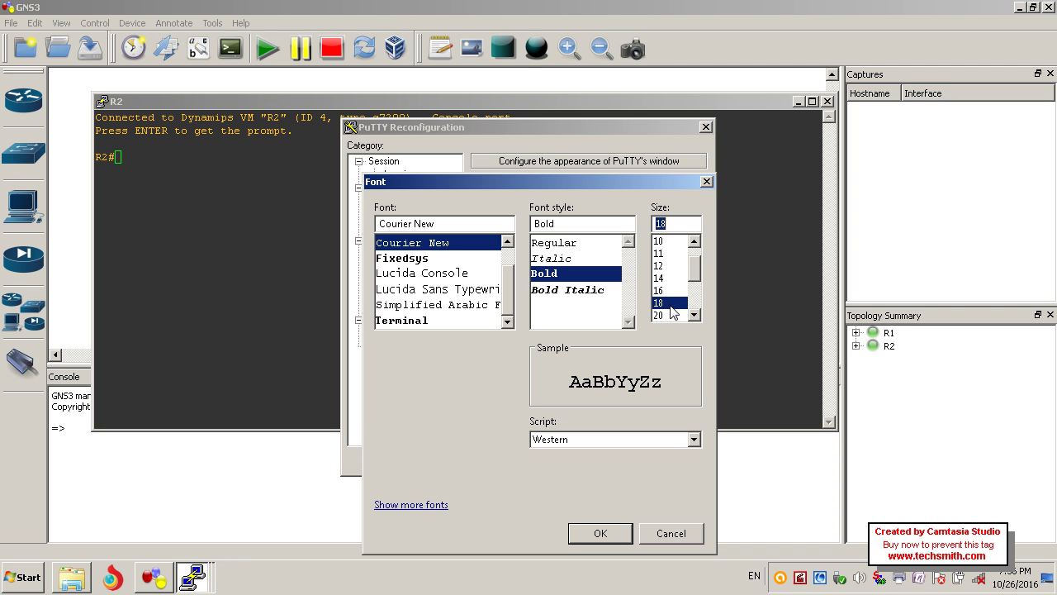
click(600, 533)
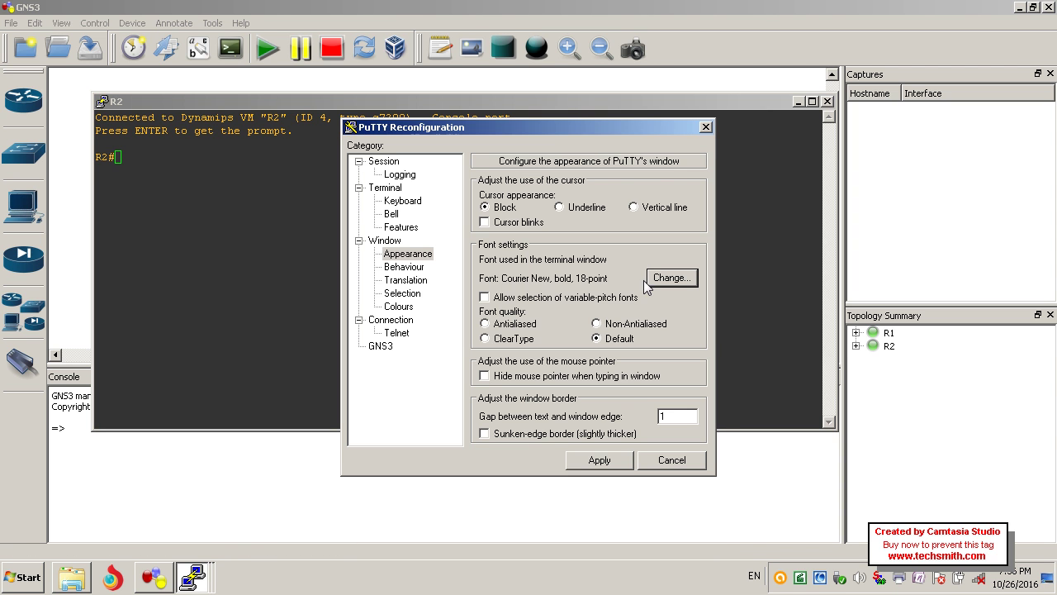
click(599, 460)
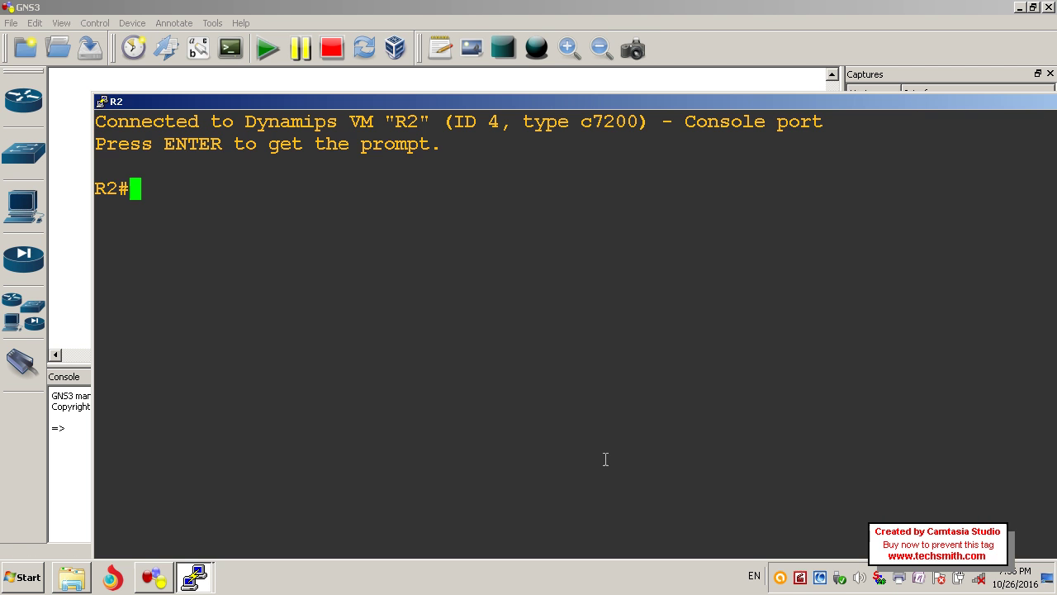
double_click(655, 103)
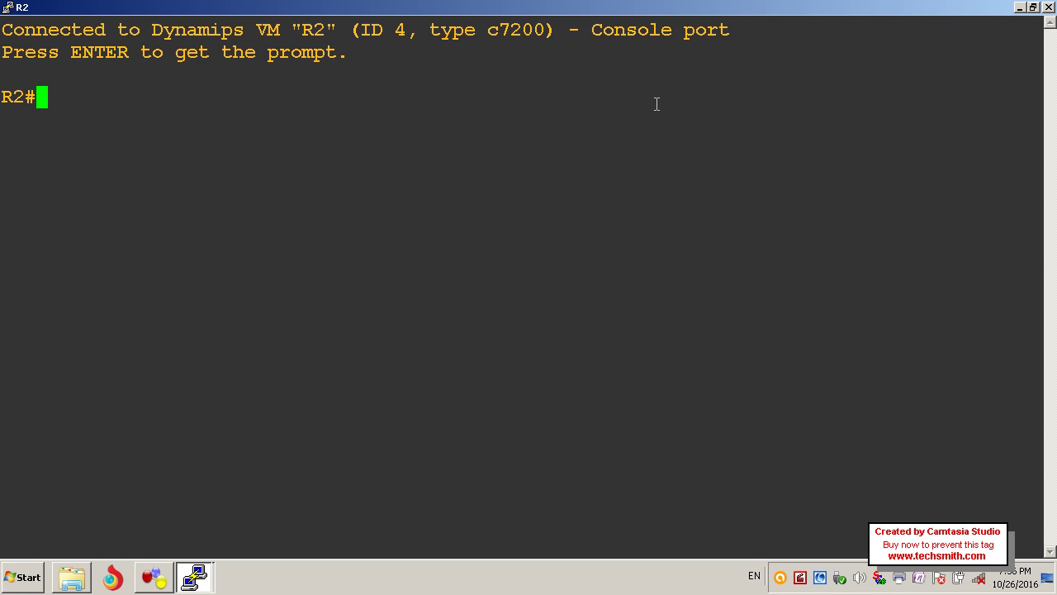
click(1020, 7)
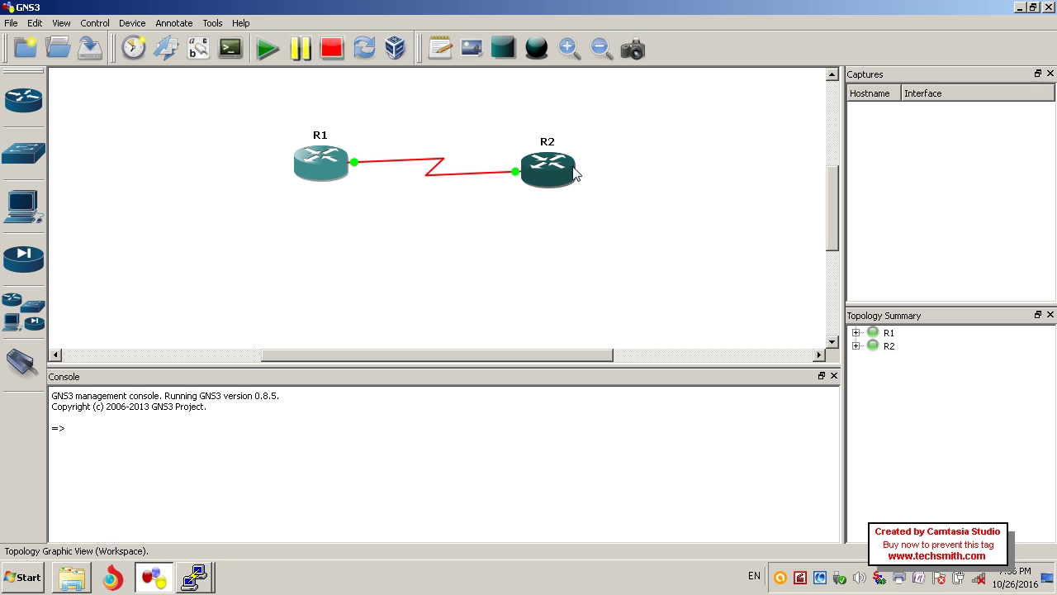
Add an Ethernet switch below R1 and another below R2, and move the first one slightly lower.
click(37, 321)
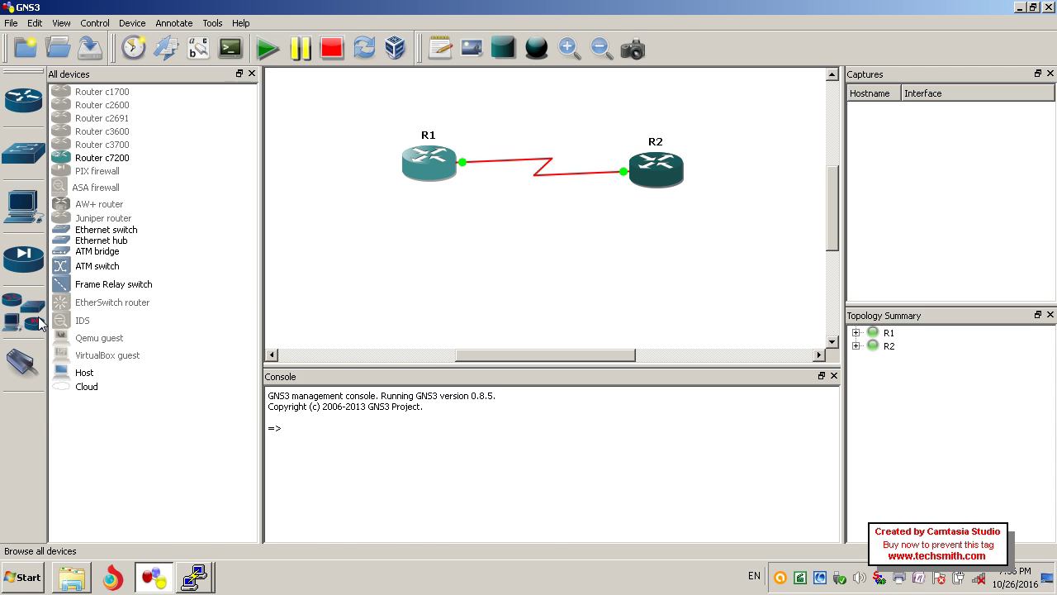
drag(104, 234, 412, 265)
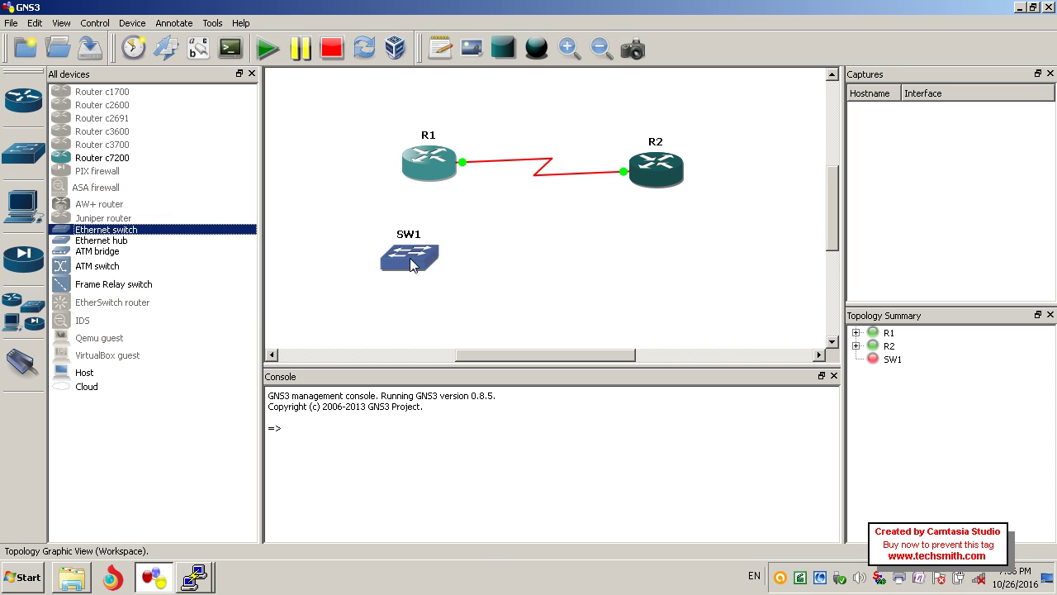
drag(248, 235, 680, 271)
drag(418, 265, 424, 286)
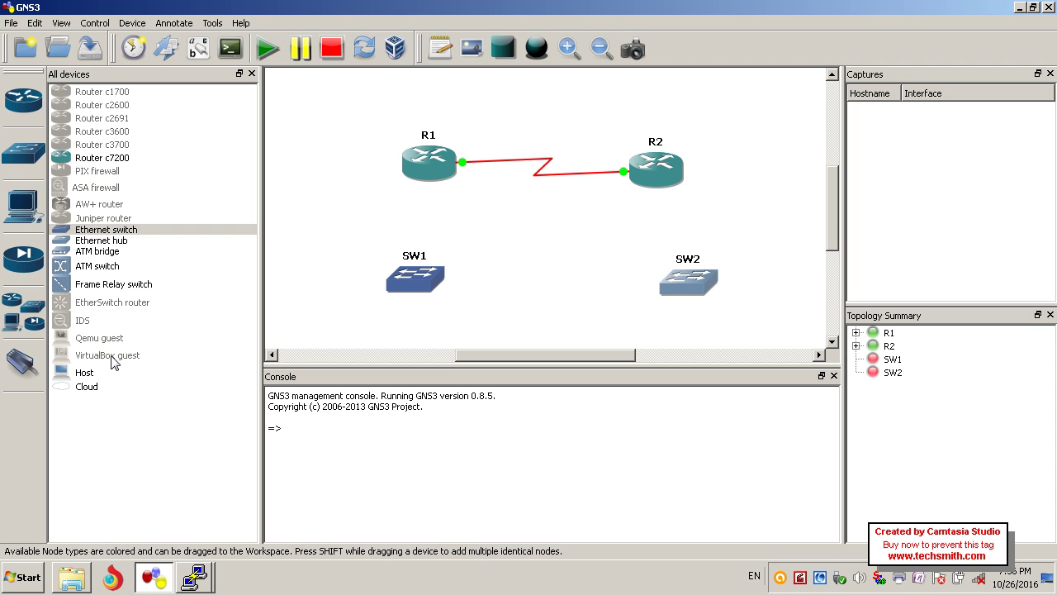
Place one host near switch SW1 and another near SW2, and close the device list.
drag(84, 380, 316, 316)
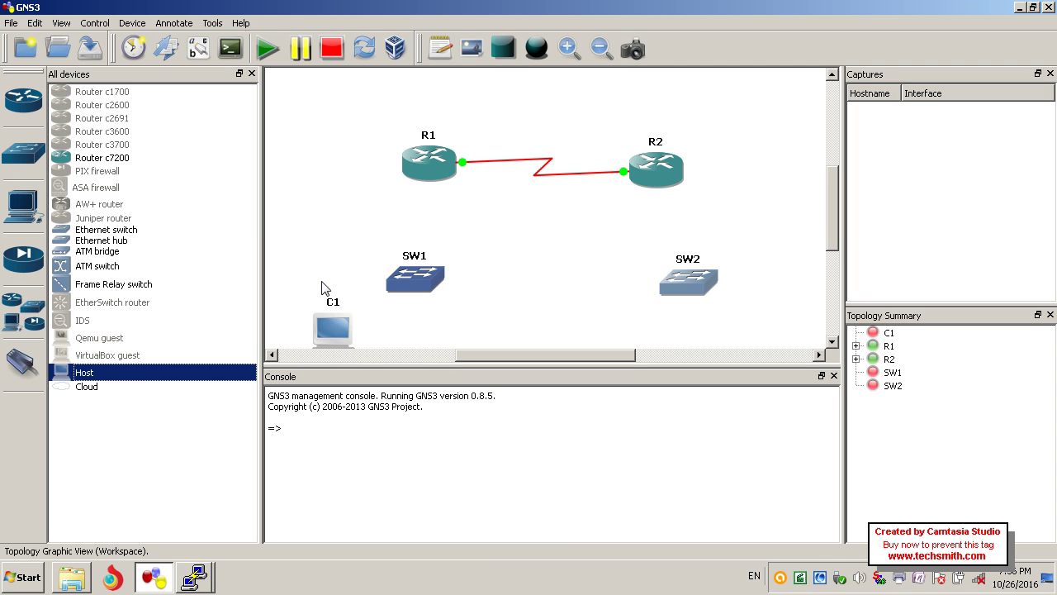
drag(116, 373, 614, 314)
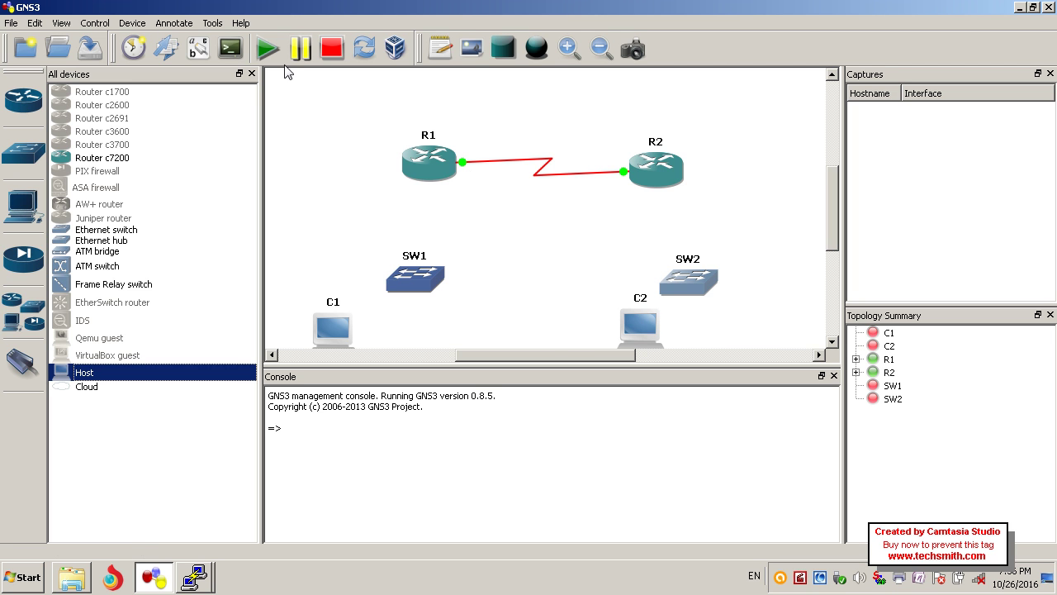
click(252, 74)
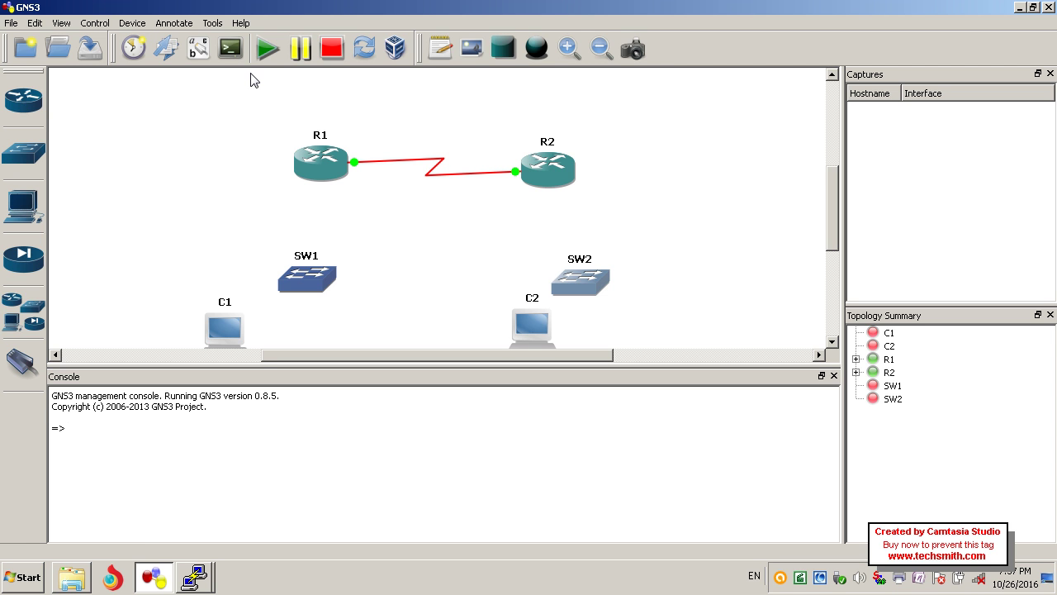
Assign the C7200-IO-2FE adapter to slot 0 of router R1 and confirm the node configuration.
right_click(320, 159)
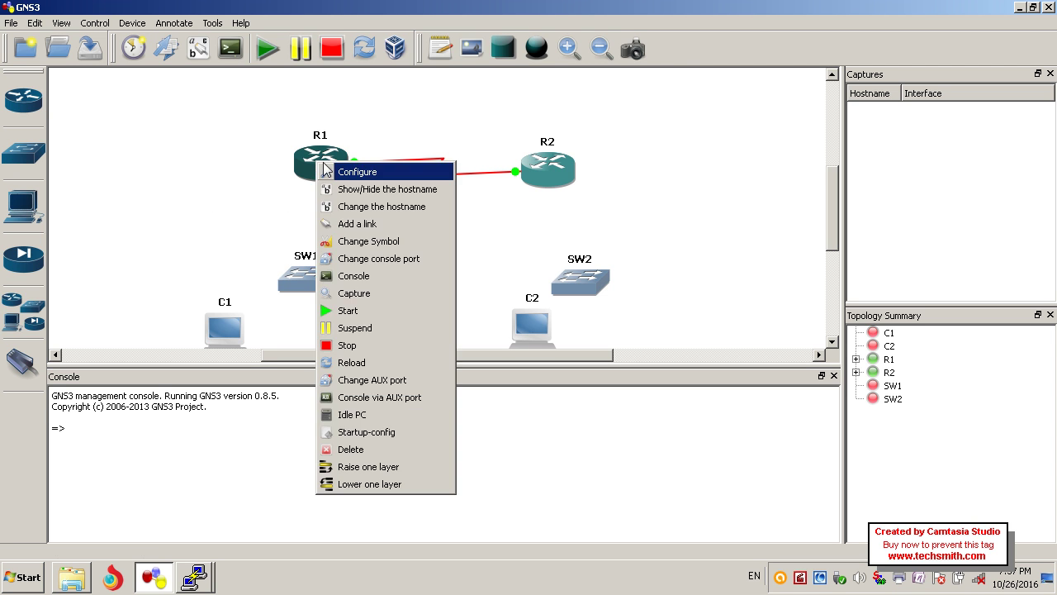
click(339, 174)
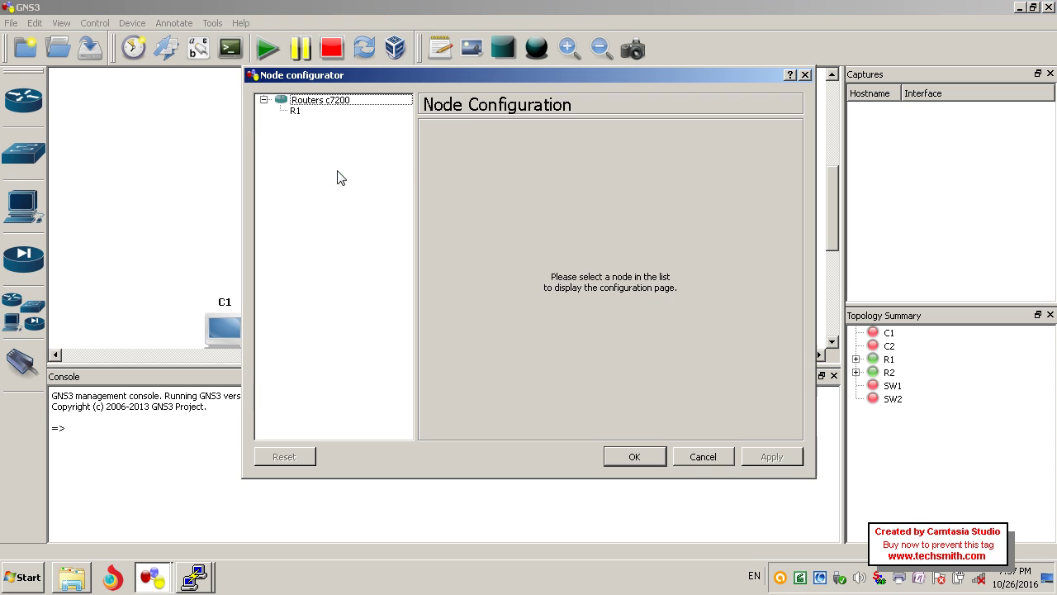
click(322, 113)
click(590, 135)
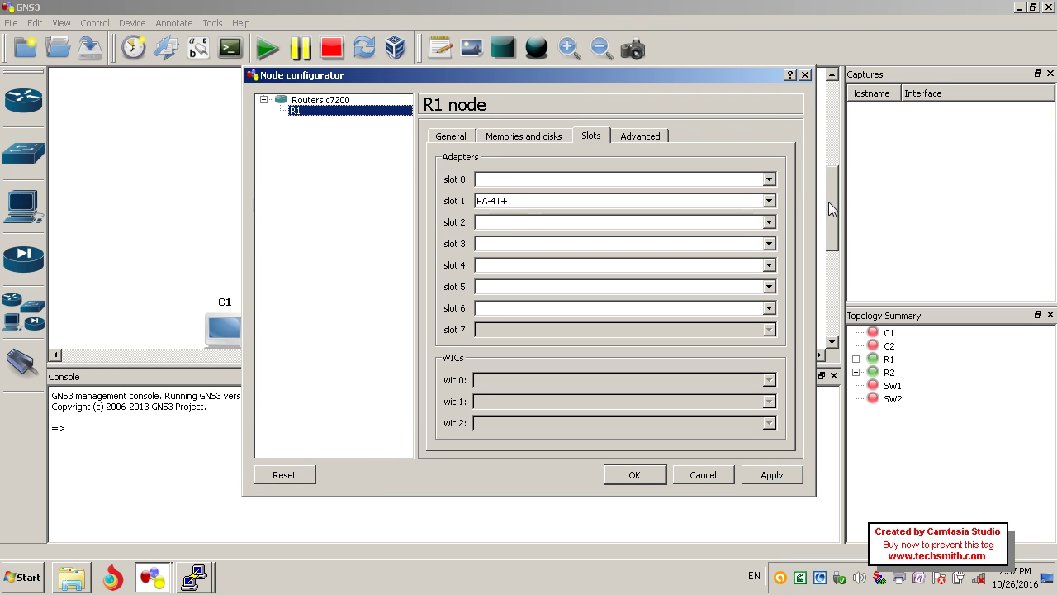
click(769, 179)
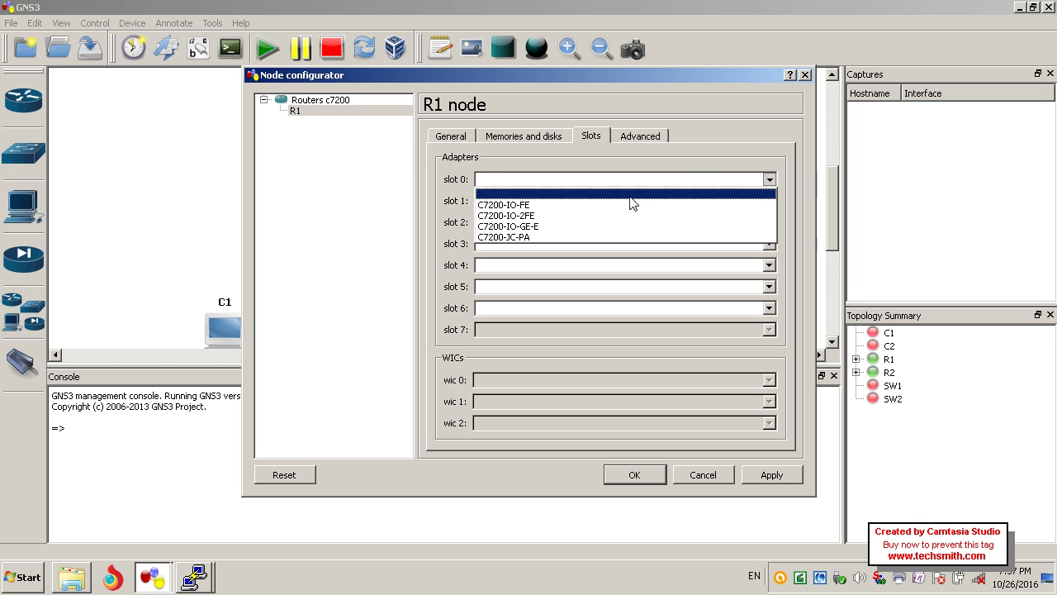
click(573, 216)
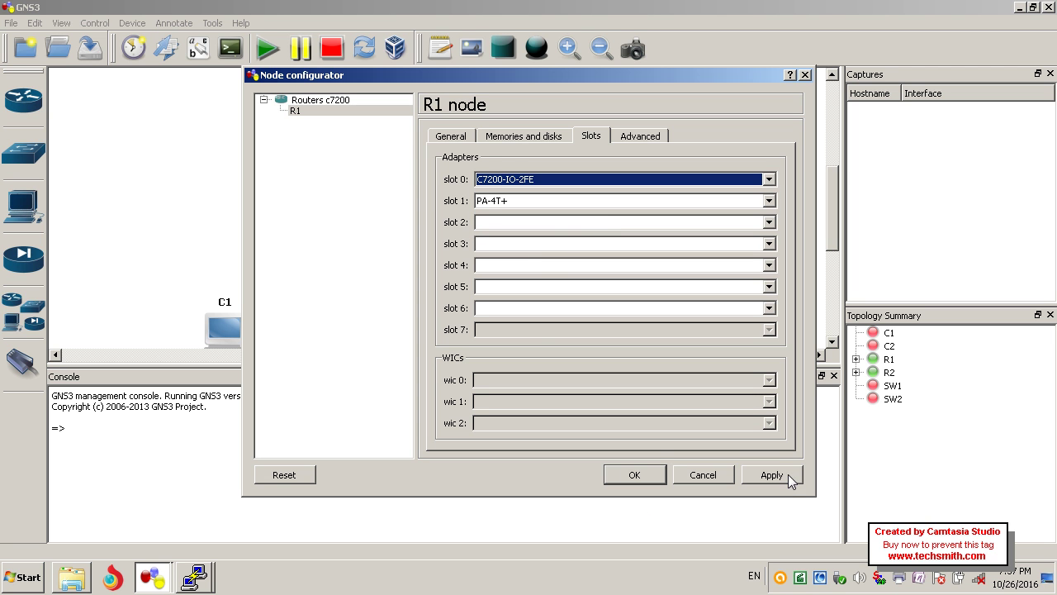
click(773, 477)
click(634, 475)
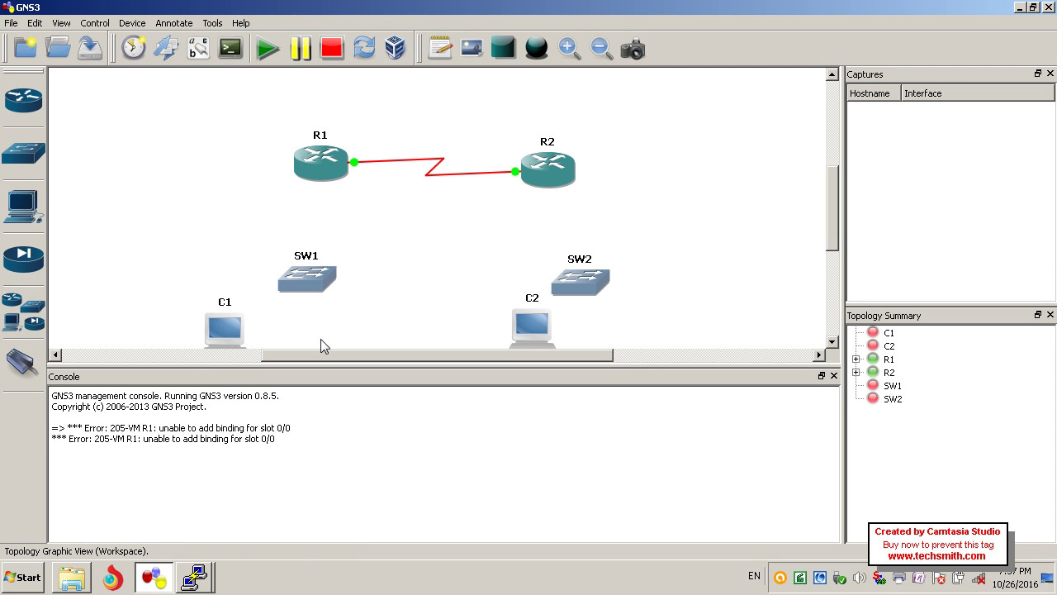
Check which interfaces router R1 offers for a new link and leave link-adding mode.
click(22, 360)
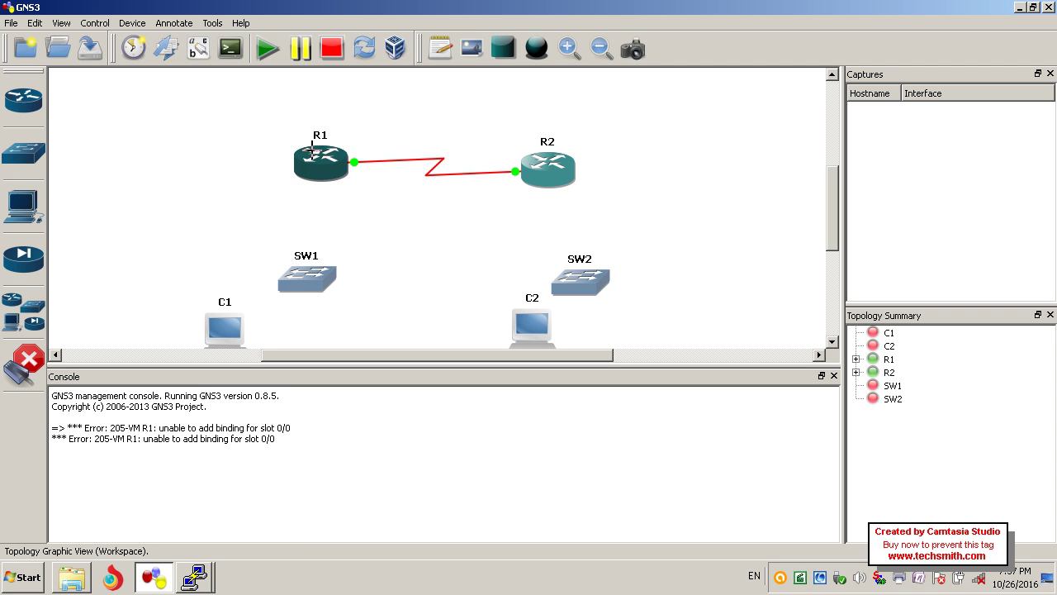
click(316, 157)
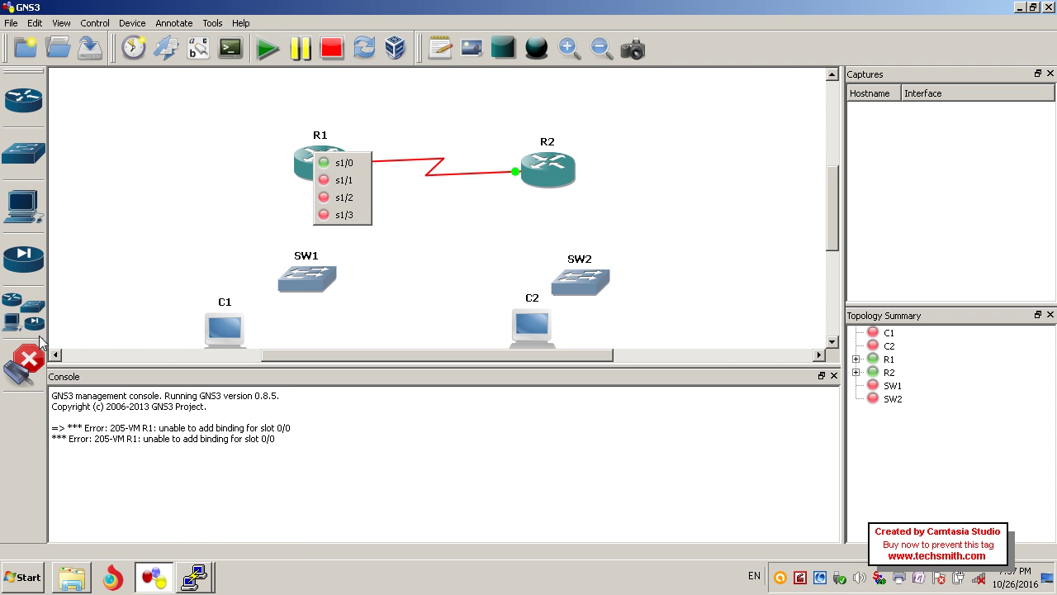
click(23, 360)
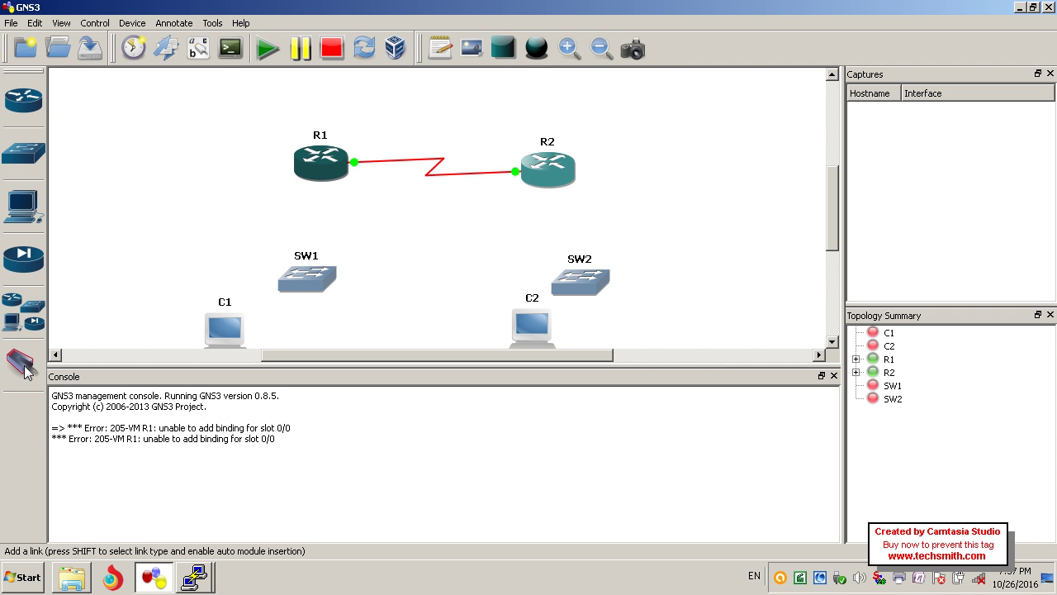
Open the slot configuration of router R1.
right_click(327, 162)
click(367, 172)
click(329, 112)
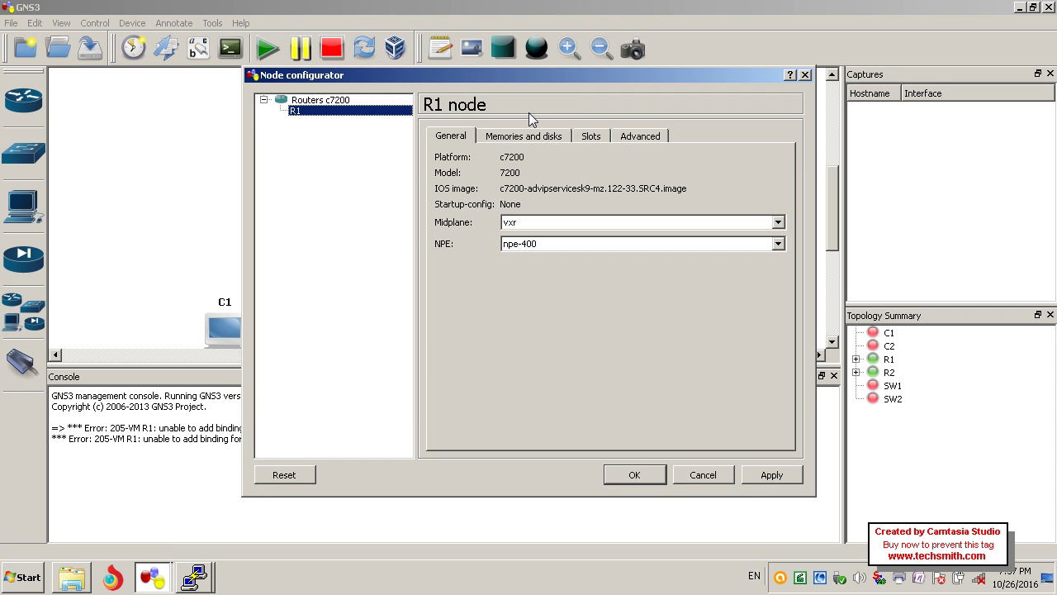
click(584, 141)
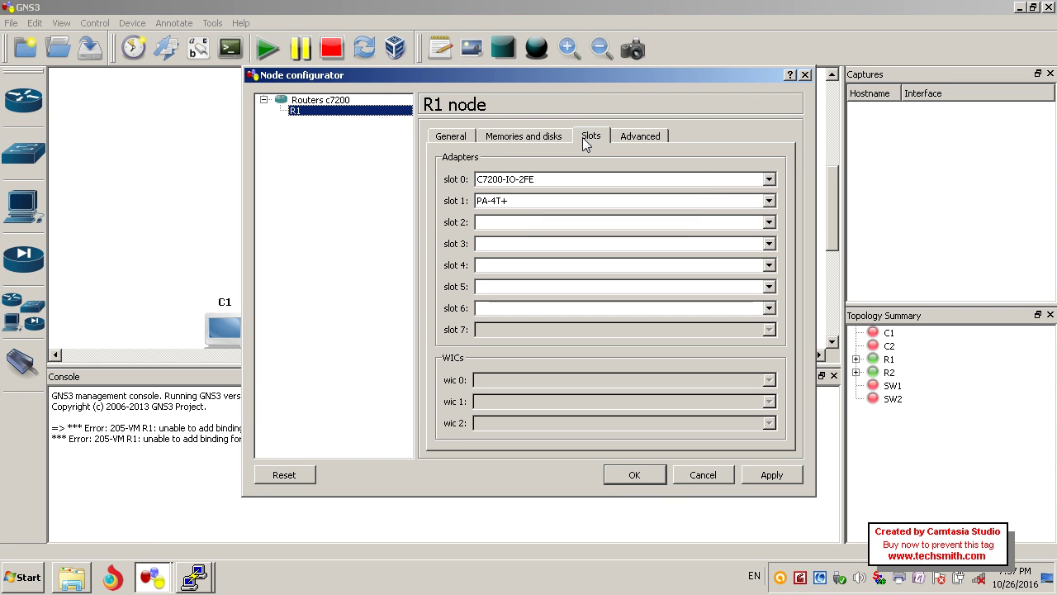
Try to replace the adapter in slot 1 of router R1 with PA-FE-TX.
click(769, 201)
click(602, 238)
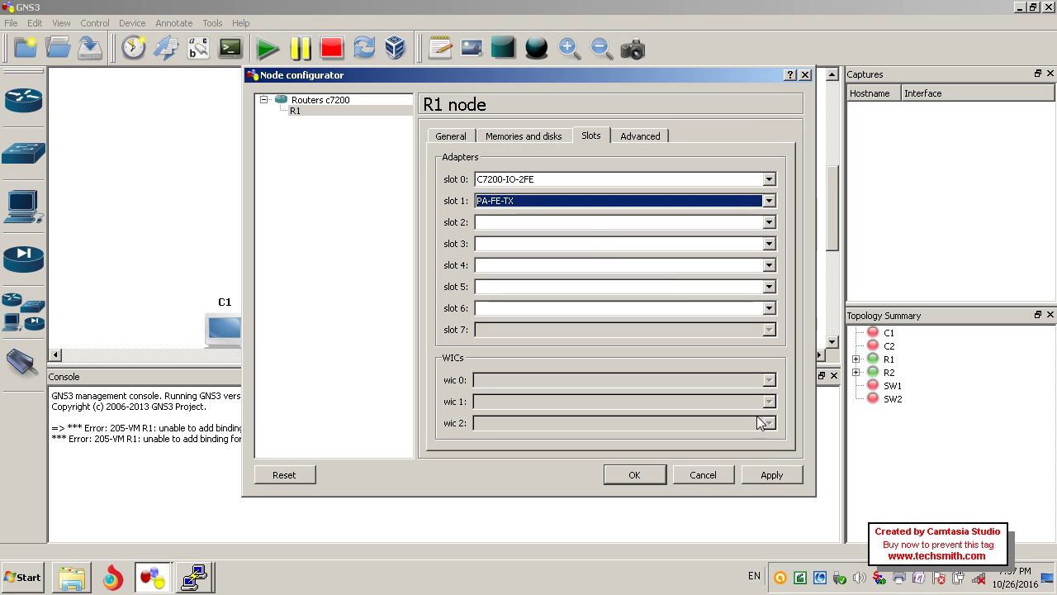
click(771, 475)
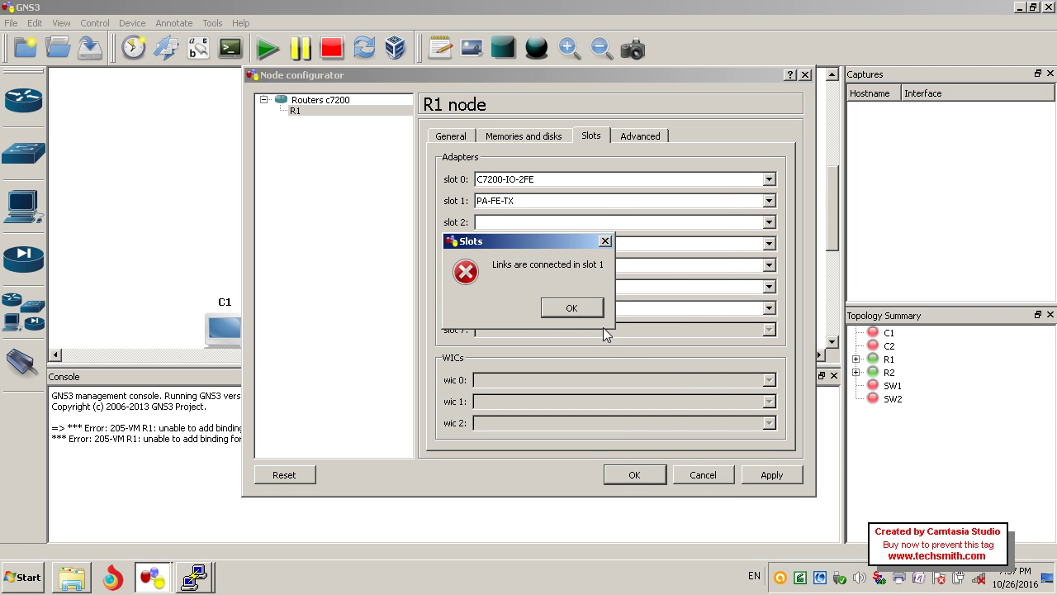
click(578, 310)
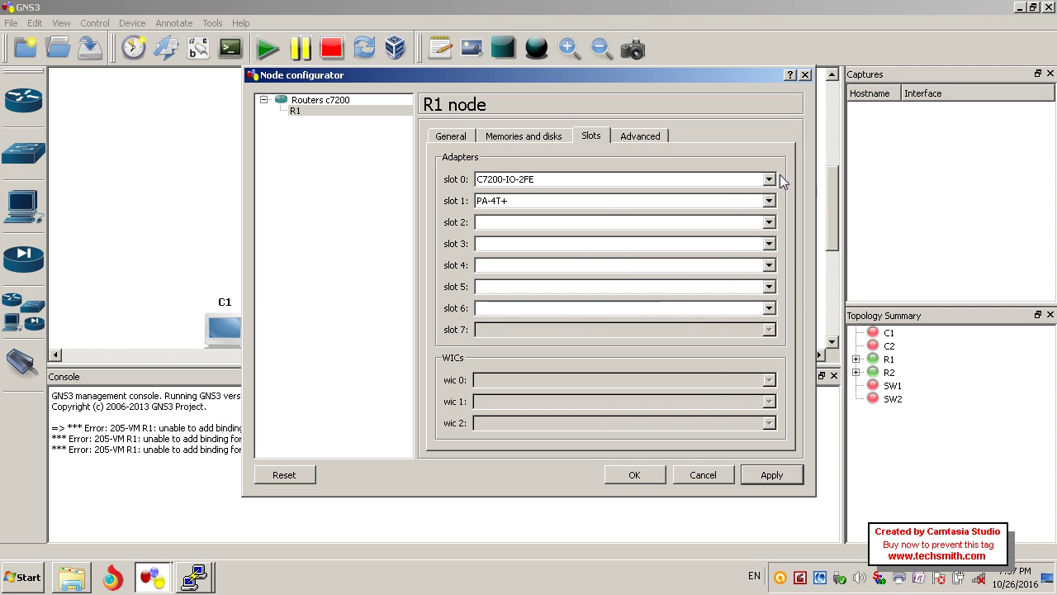
Assign the PA-2FE-TX adapter to slot 2 of router R1 and confirm the node configuration.
click(768, 223)
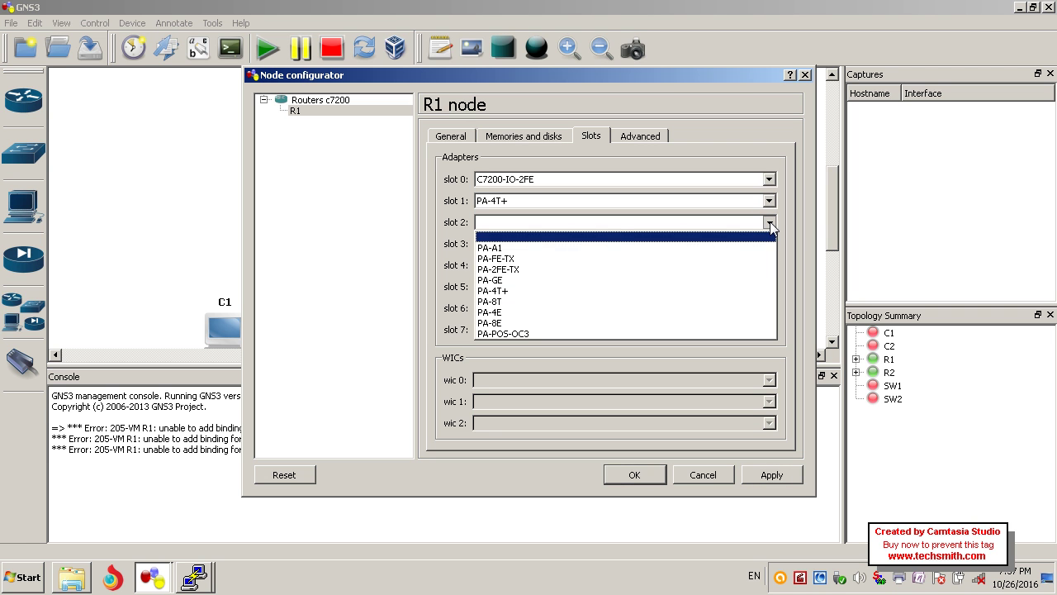
click(573, 269)
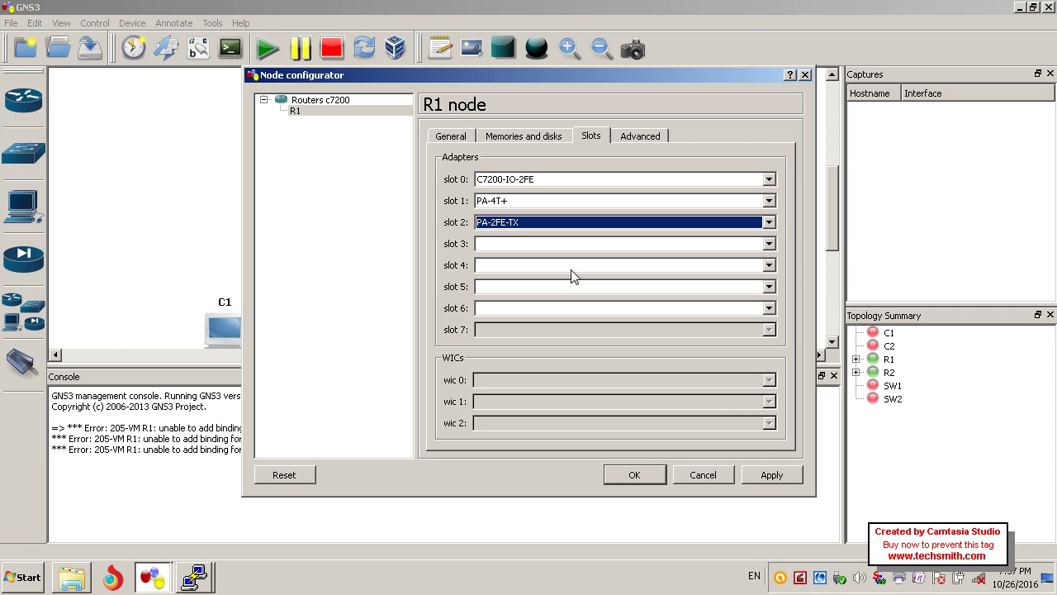
click(766, 476)
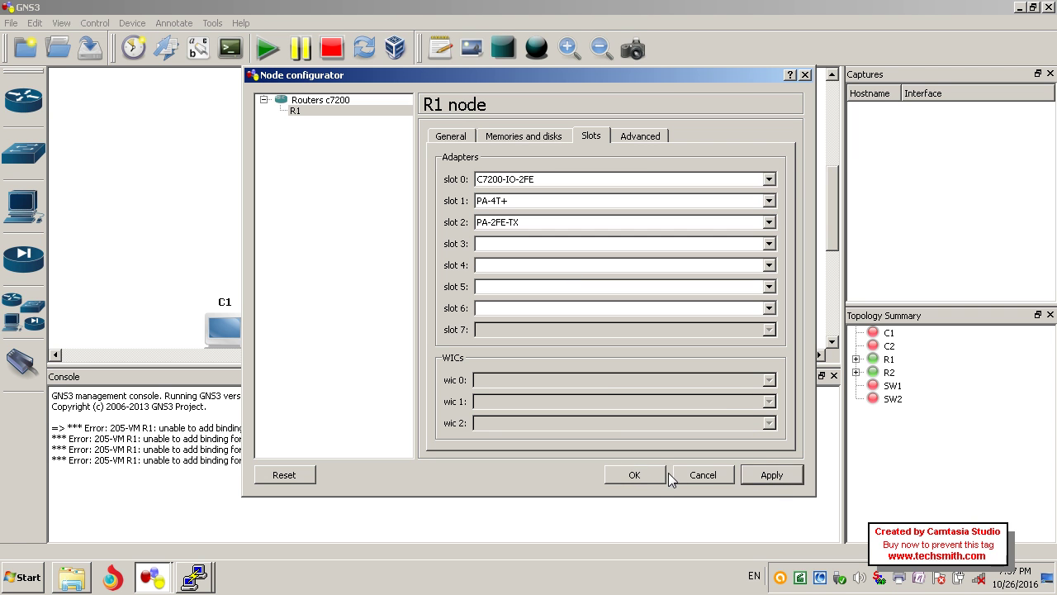
click(671, 477)
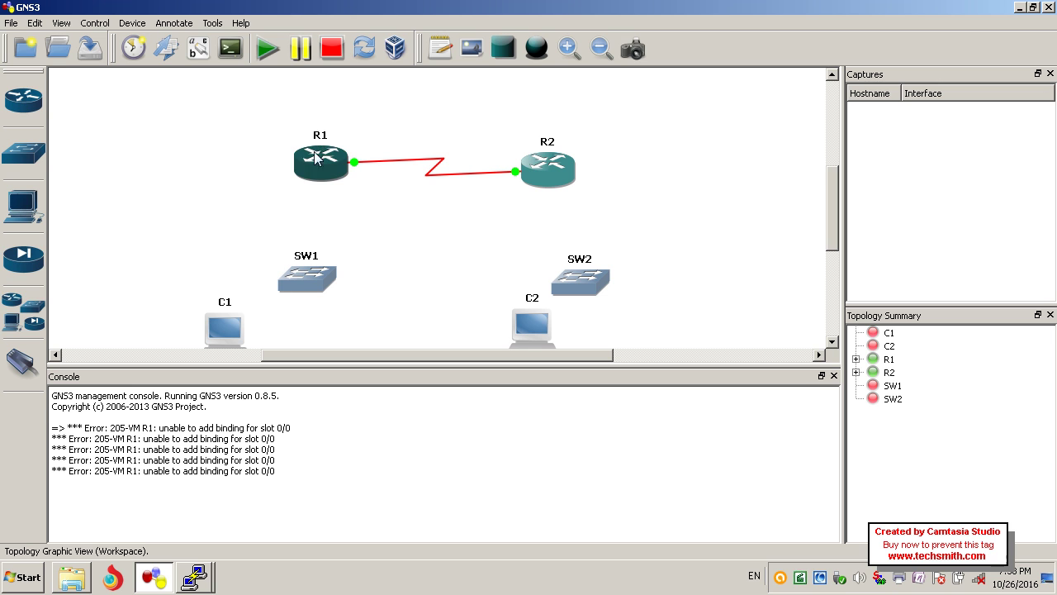
Add the text note 10.0.0.0.0 below router R1 and the note 20.0.0.0.0 below router R2.
click(440, 48)
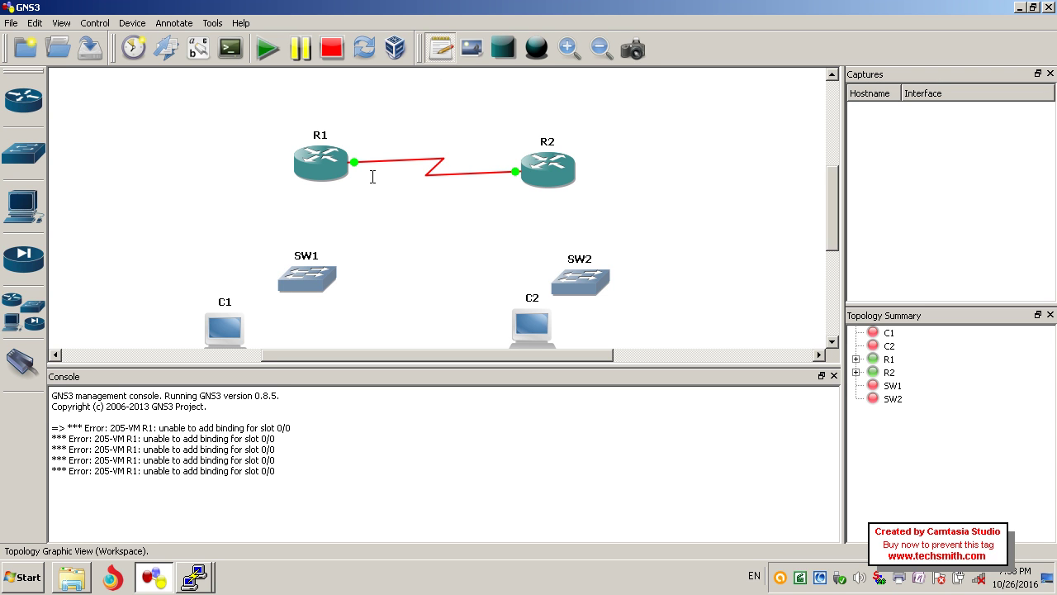
click(332, 195)
text(10.0.0.0.0)
click(441, 49)
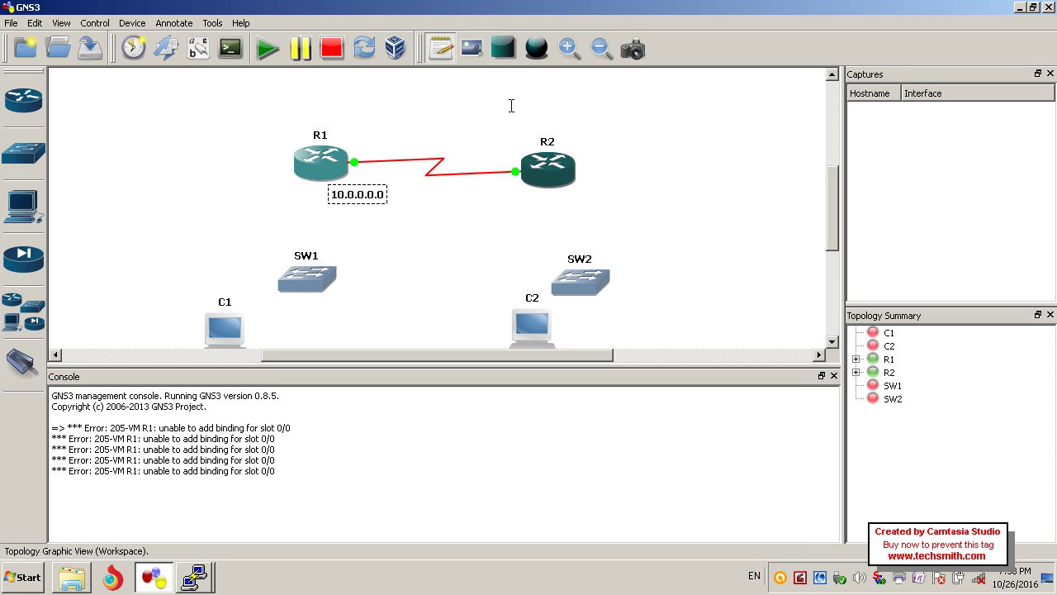
click(549, 199)
text(20.0.0.0.0)
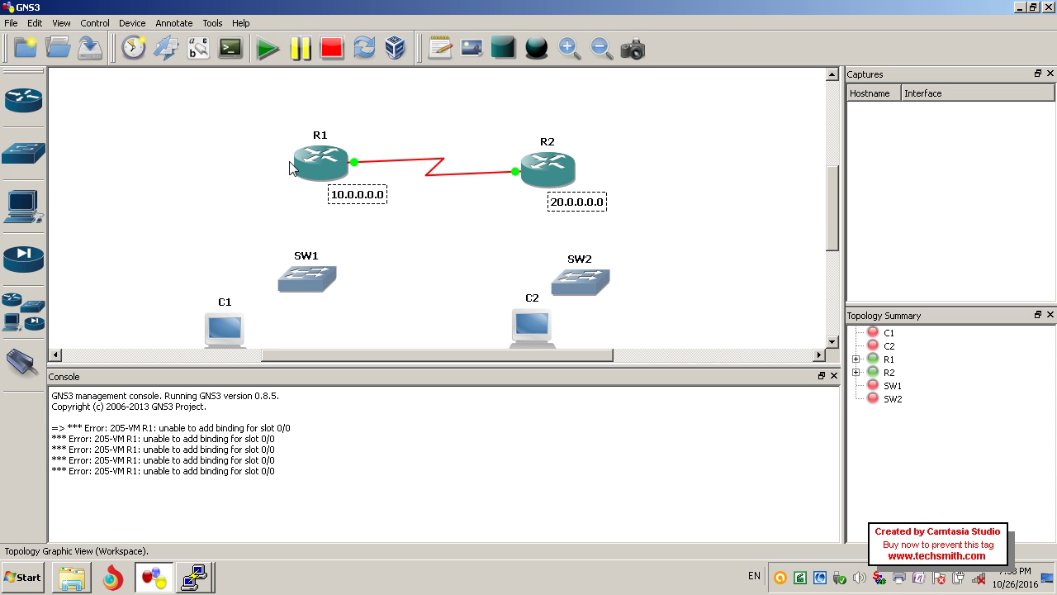
Switch to the PuTTY console of router R1 and enter global configuration mode from the terminal.
click(201, 187)
click(195, 576)
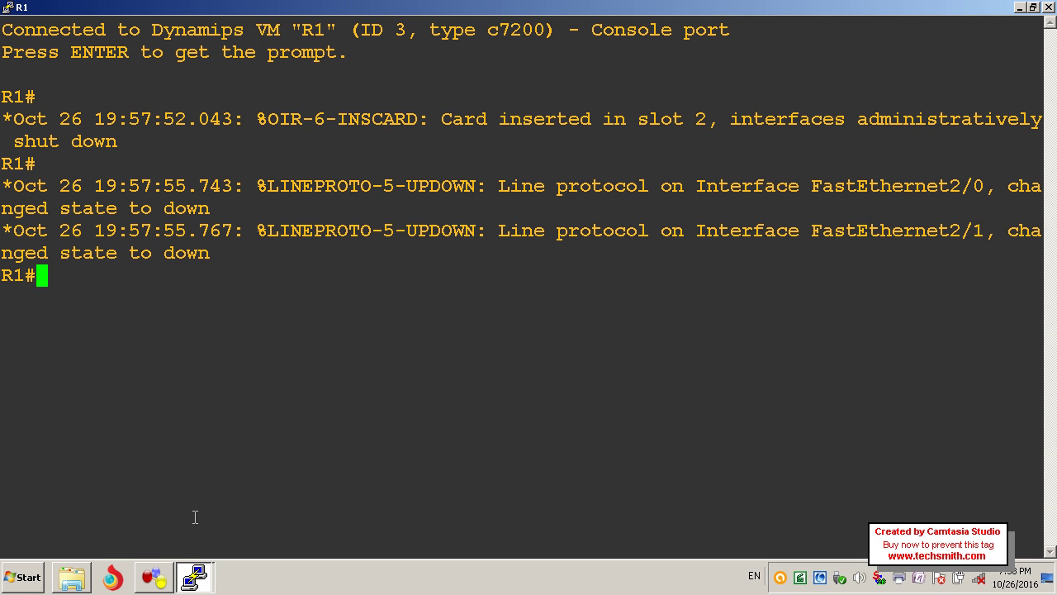
key(Return)
text(conf)
key(Tab)
key(Return)
key(Return)
Create interface loopback 0 on router R1 and enter its interface configuration.
text(interface l)
key(Tab)
text(loo)
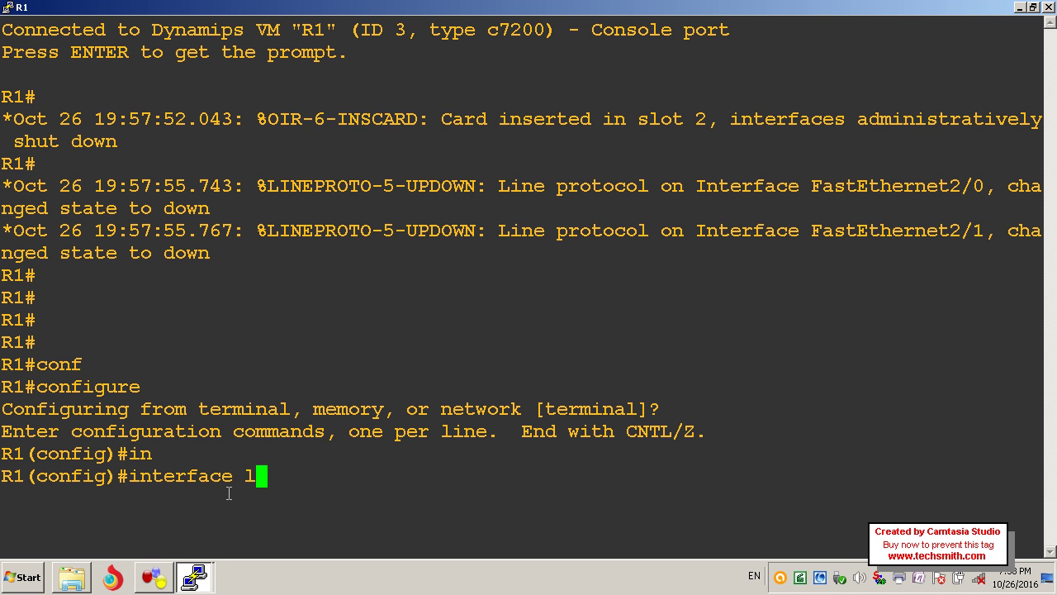
key(Tab)
text(0)
key(Return)
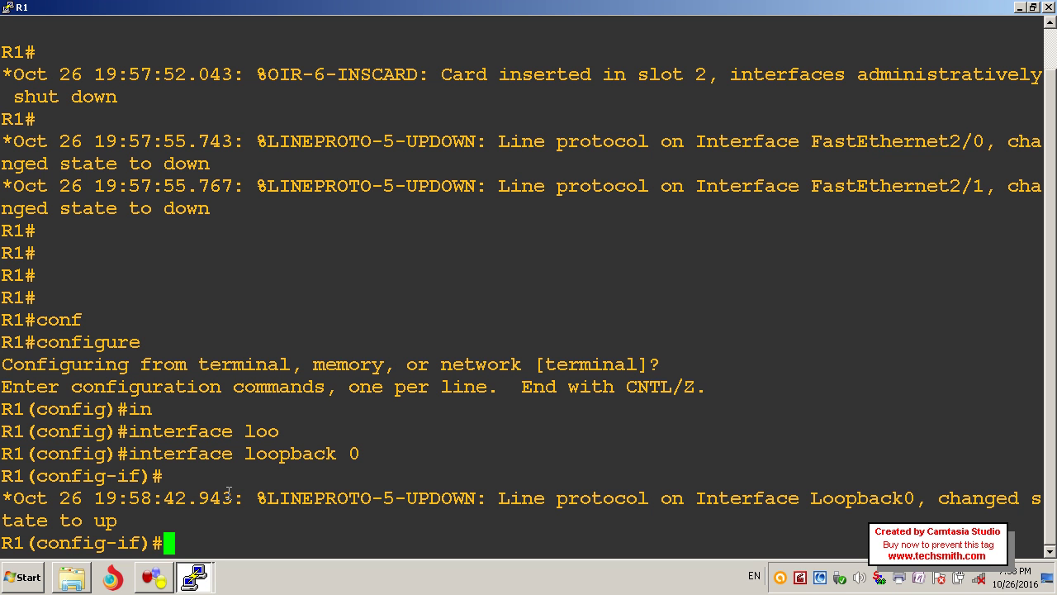
Assign IP address 10.0.0.100 with mask 255.0.0.0 to loopback 0 on router R1.
text(ip add)
key(Tab)
text(10.0.0.100 255.0.0.0)
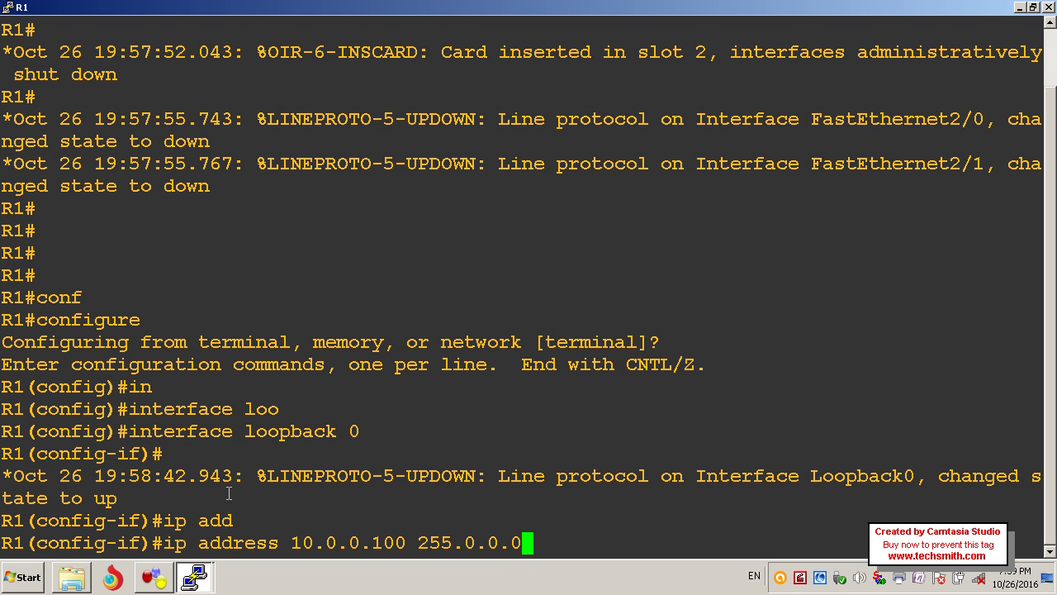
key(Return)
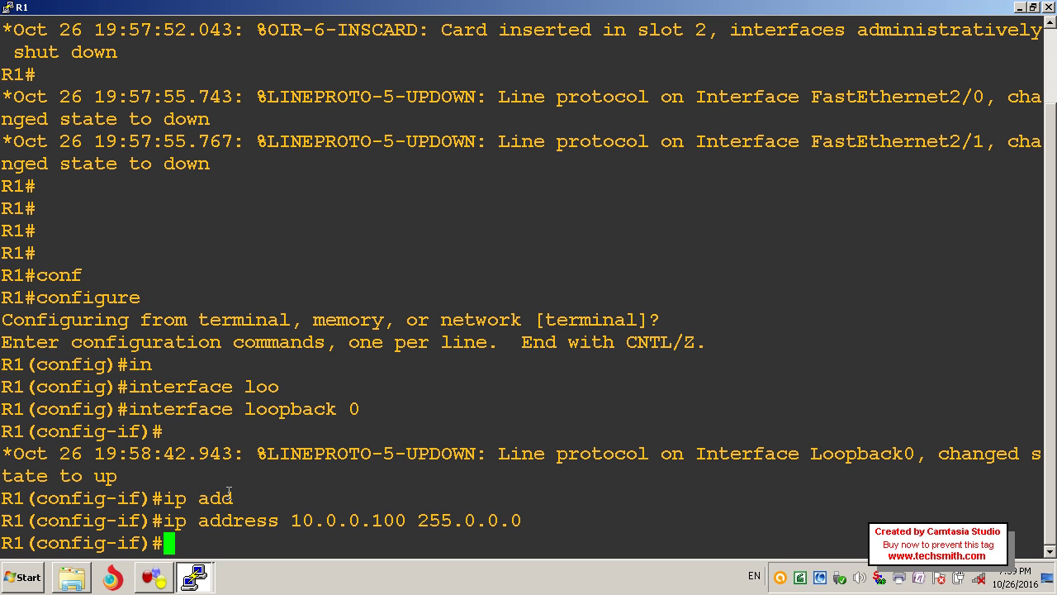
Switch to the console of router R2 and enter global configuration mode from the terminal.
click(204, 578)
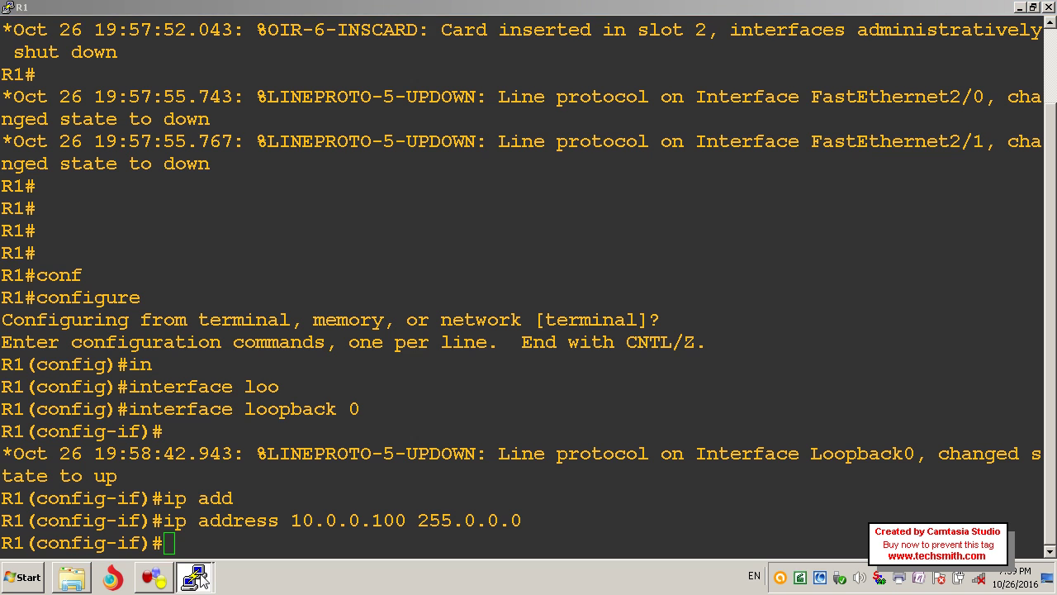
click(188, 546)
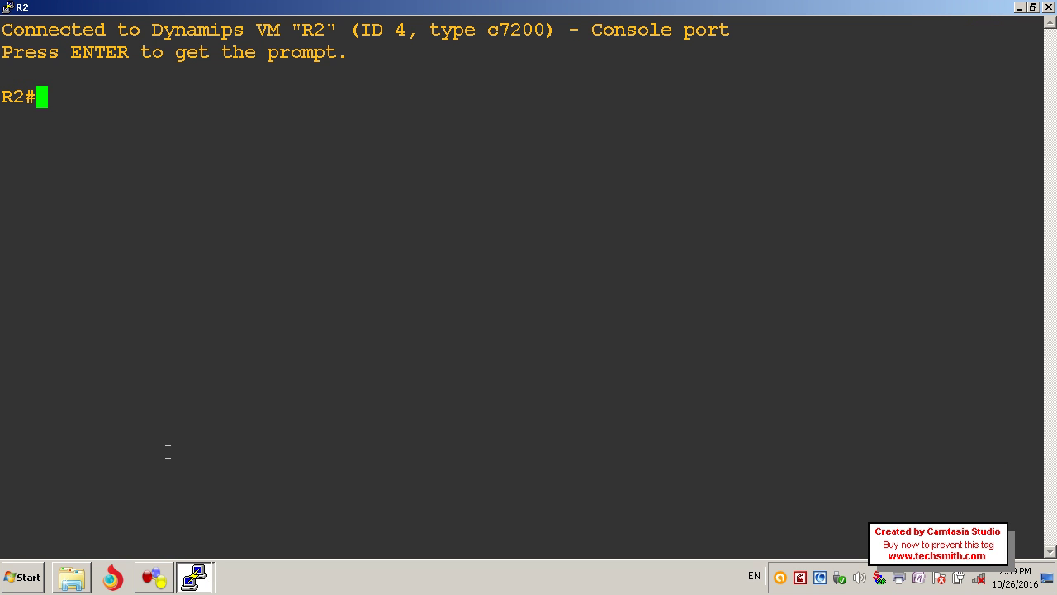
text(conf)
key(Tab)
key(Return)
key(Return)
key(Return)
Create interface loopback 0 on router R2 and enter its interface configuration.
text(in)
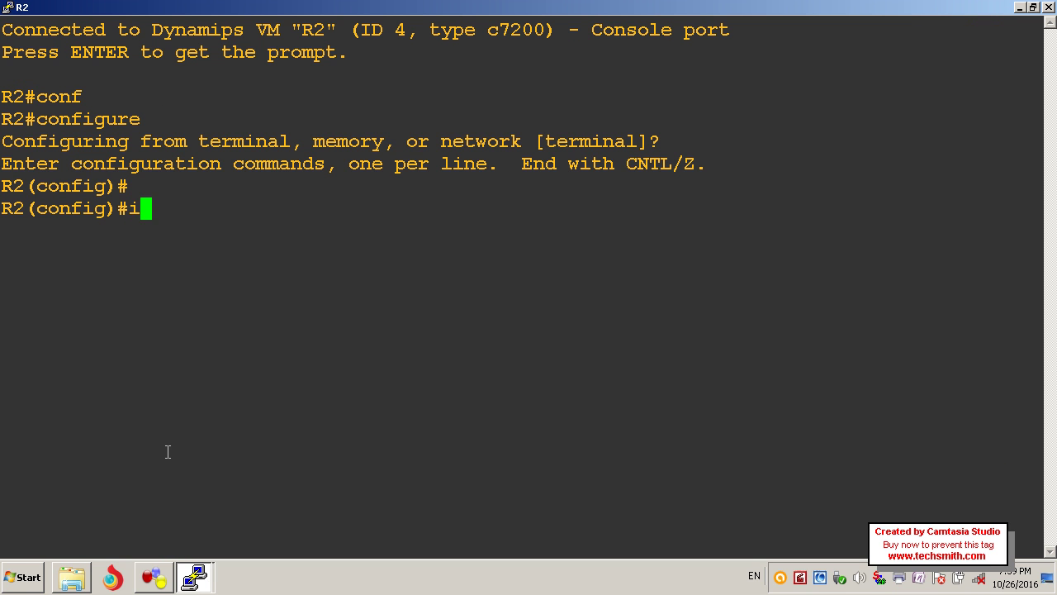
key(Tab)
text(loo)
key(Tab)
text(0)
key(Return)
Assign IP address 20.0.0.100 with mask 255.0.0.0 to loopback 0 on router R2.
text(ip add)
key(Tab)
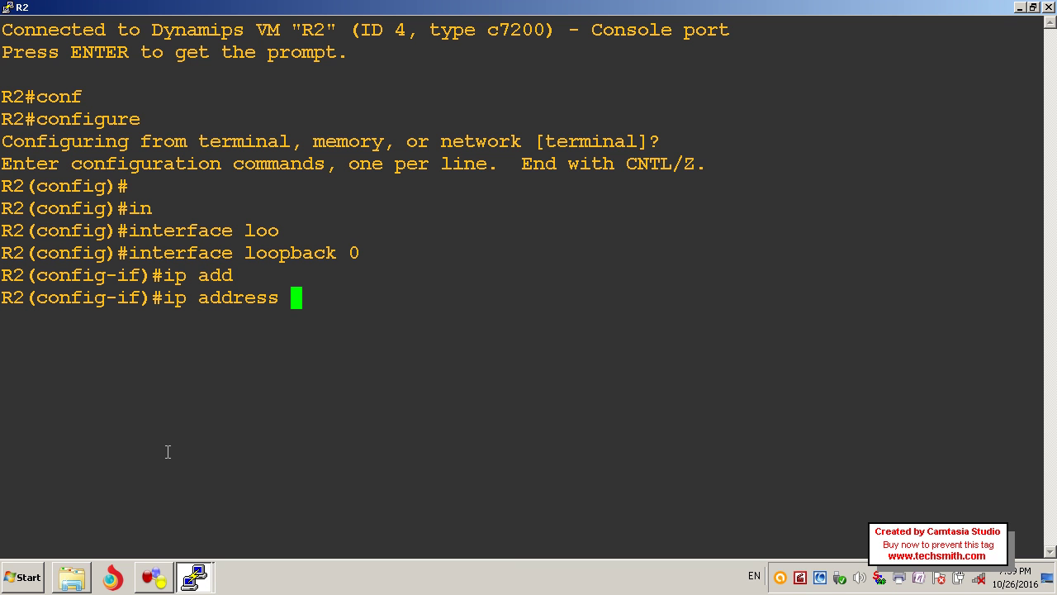
text(20.0.0.100 2)
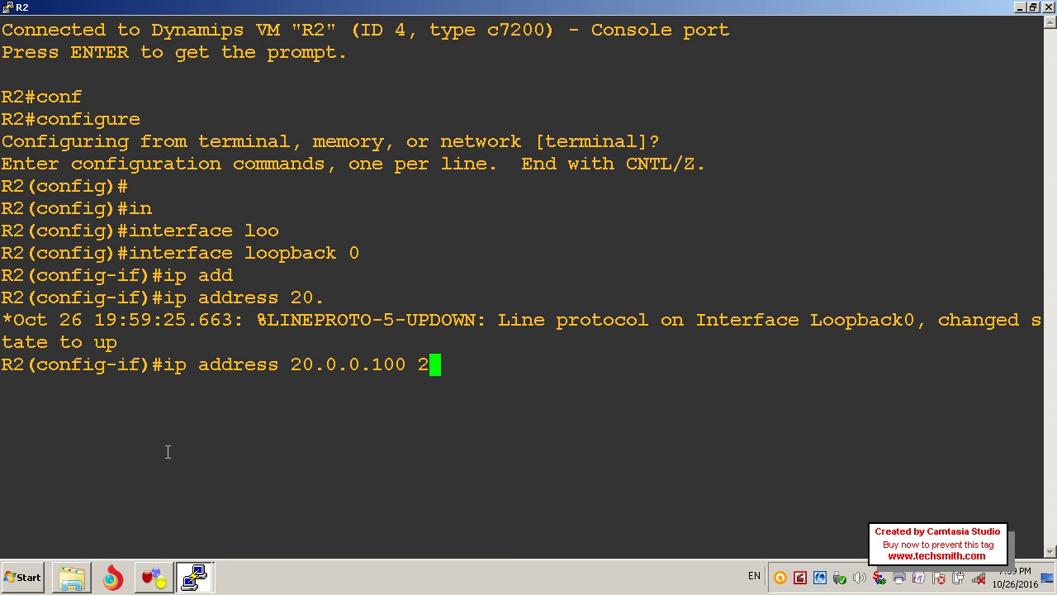
text(55.0.0.0)
key(Return)
key(Return)
key(Return)
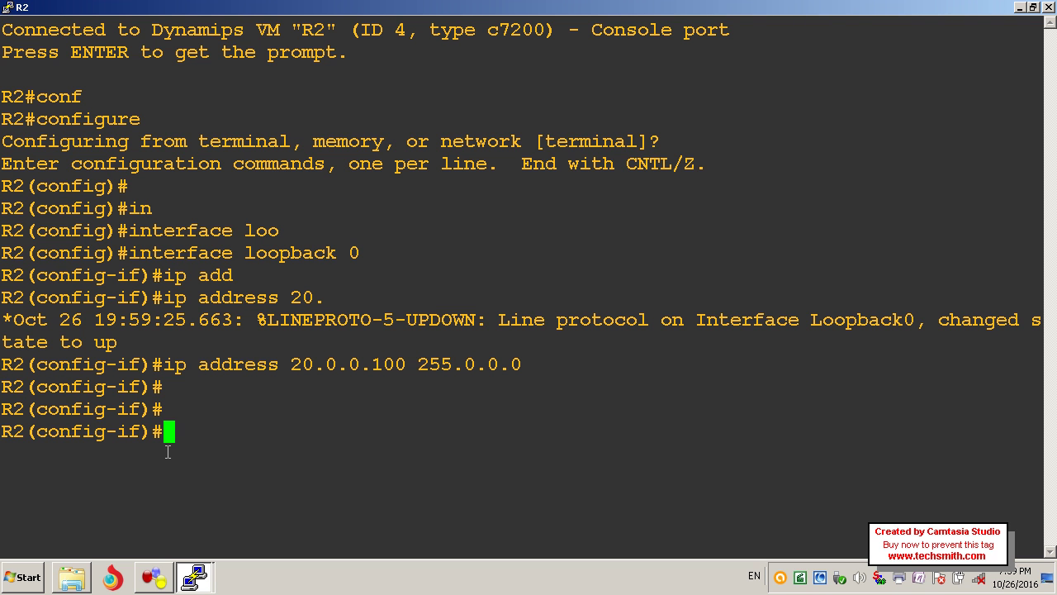
Leave configuration mode on router R2 with the end command.
text(end)
key(Tab)
key(Return)
key(Return)
Run show ip interface brief on router R2 and examine the Loopback0 entry.
text(show i)
key(Tab)
text(ip in)
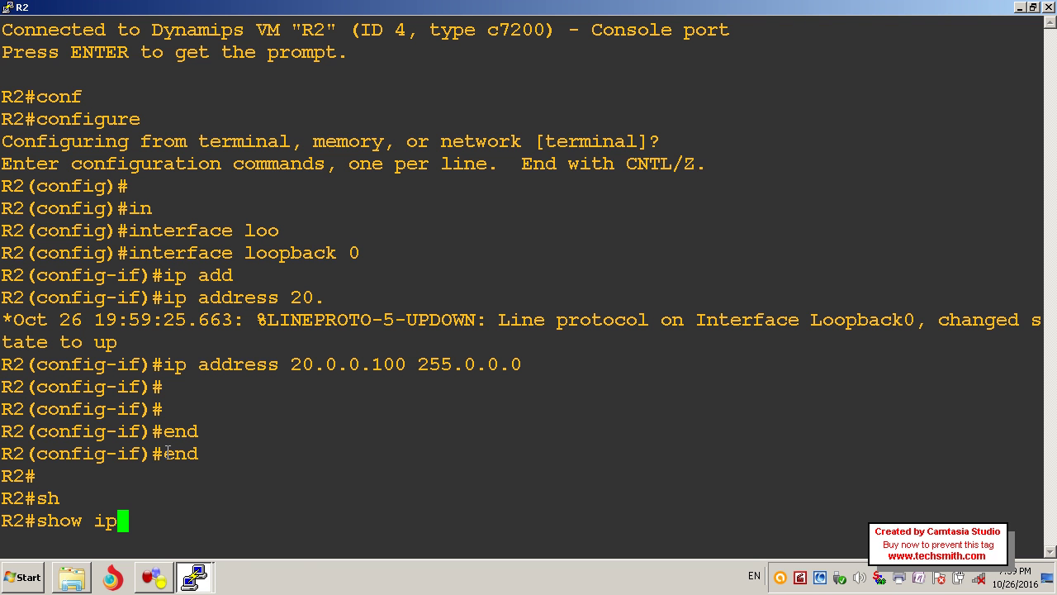
key(Tab)
text(br)
key(Tab)
key(Return)
key(Return)
key(Return)
key(Return)
key(Return)
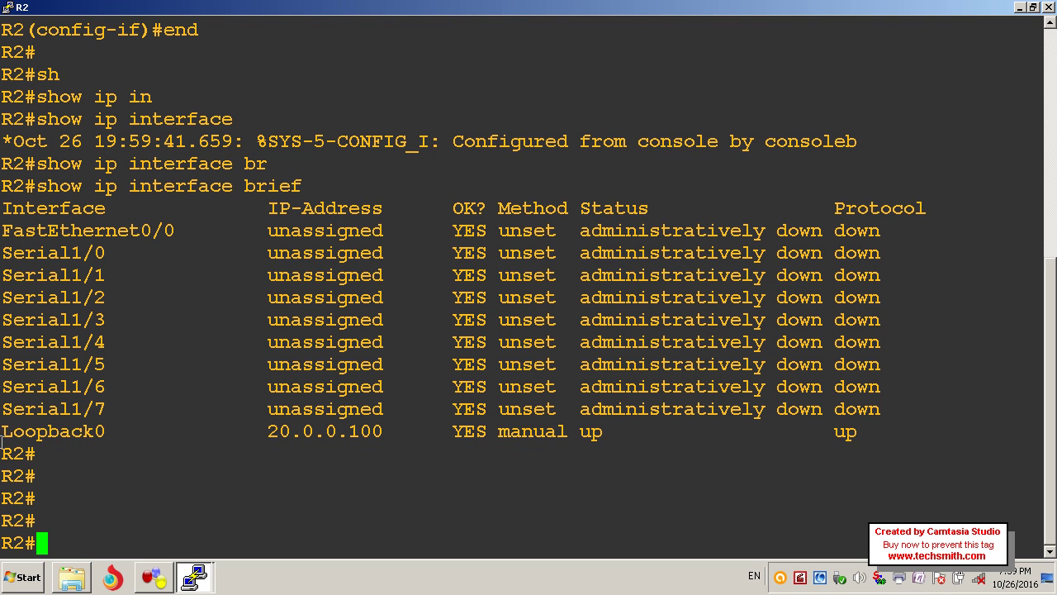
drag(7, 431, 860, 440)
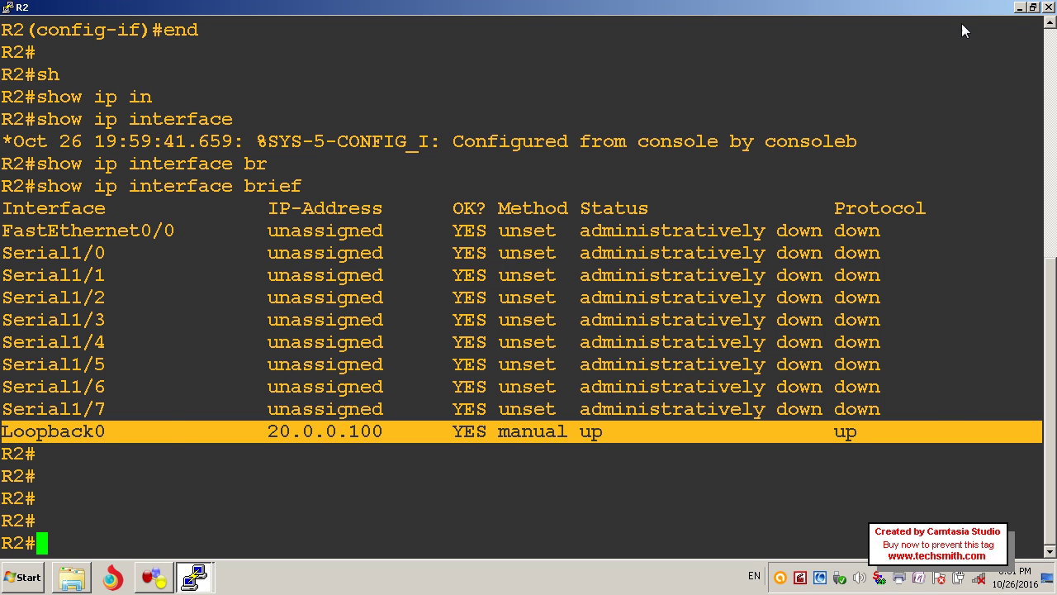
click(1031, 7)
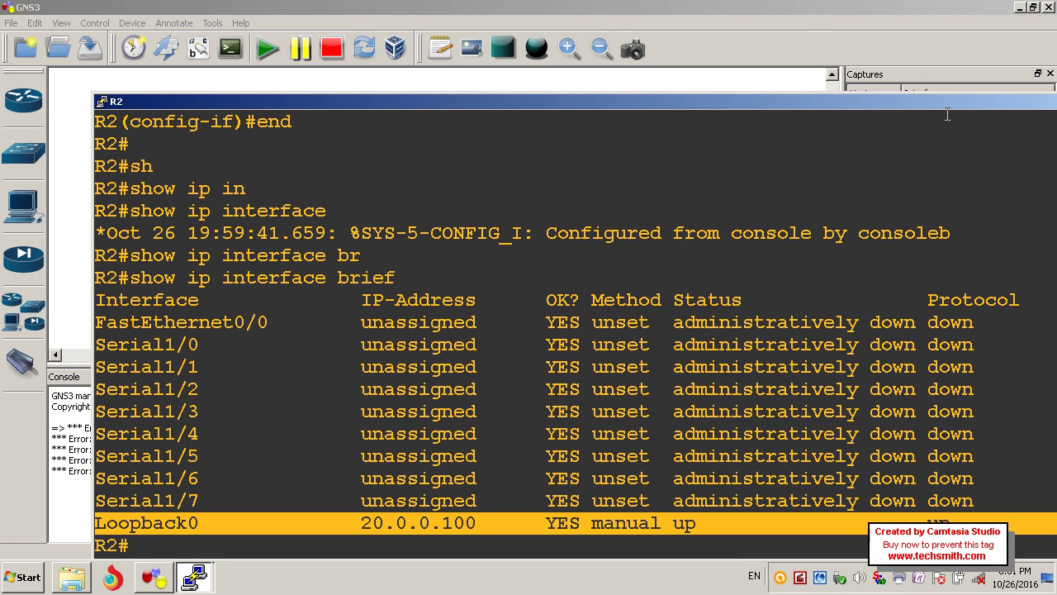
drag(945, 106, 760, 58)
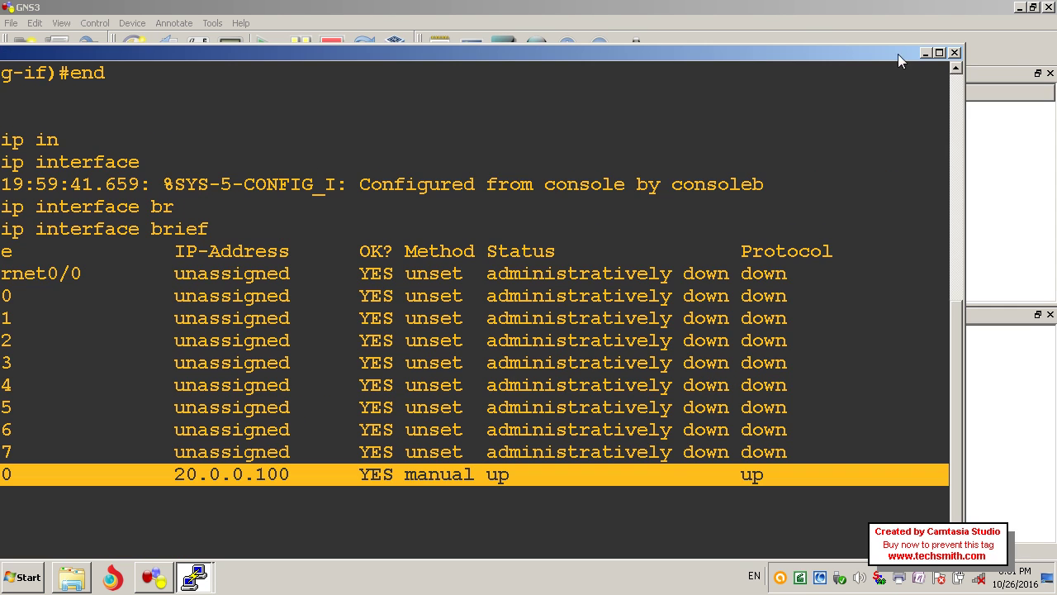
click(944, 55)
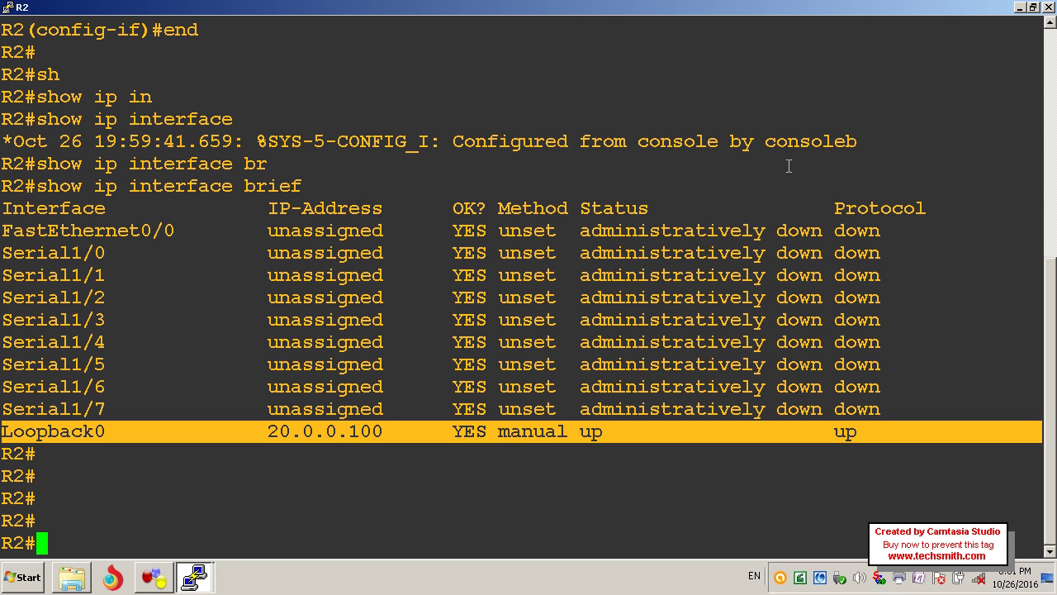
Erase the NVRAM configuration files of router R2 with write erase and confirm the erasure.
text(wr)
key(Tab)
text(`)
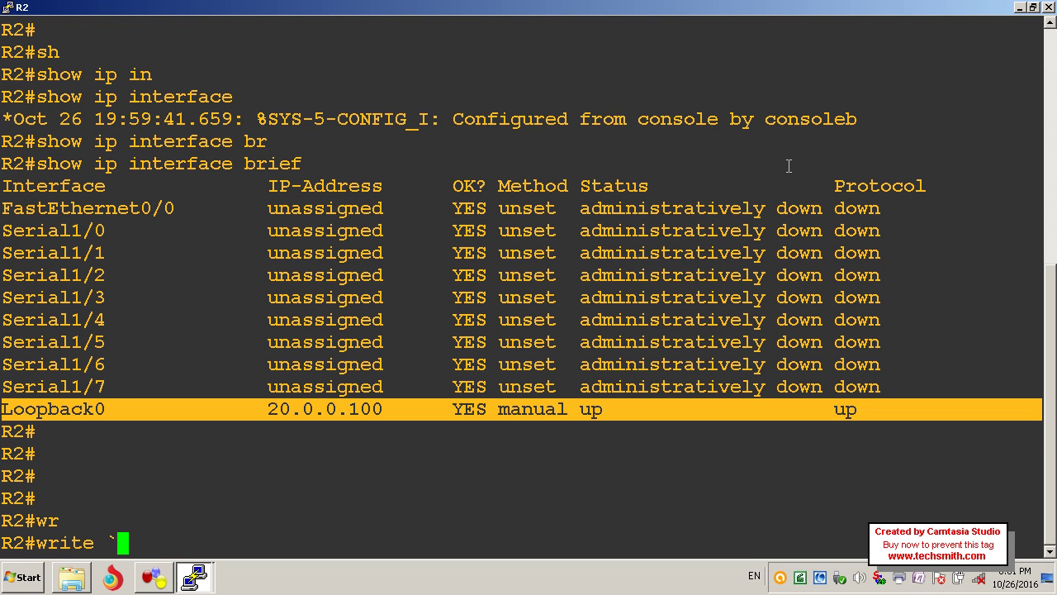
key(BackSpace)
text(e)
key(Tab)
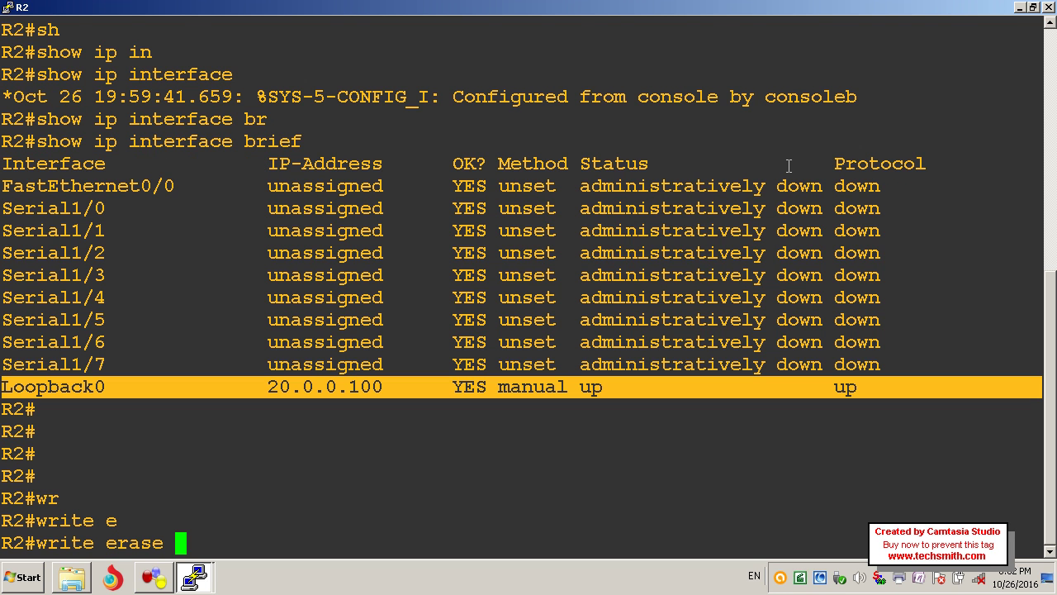
key(Return)
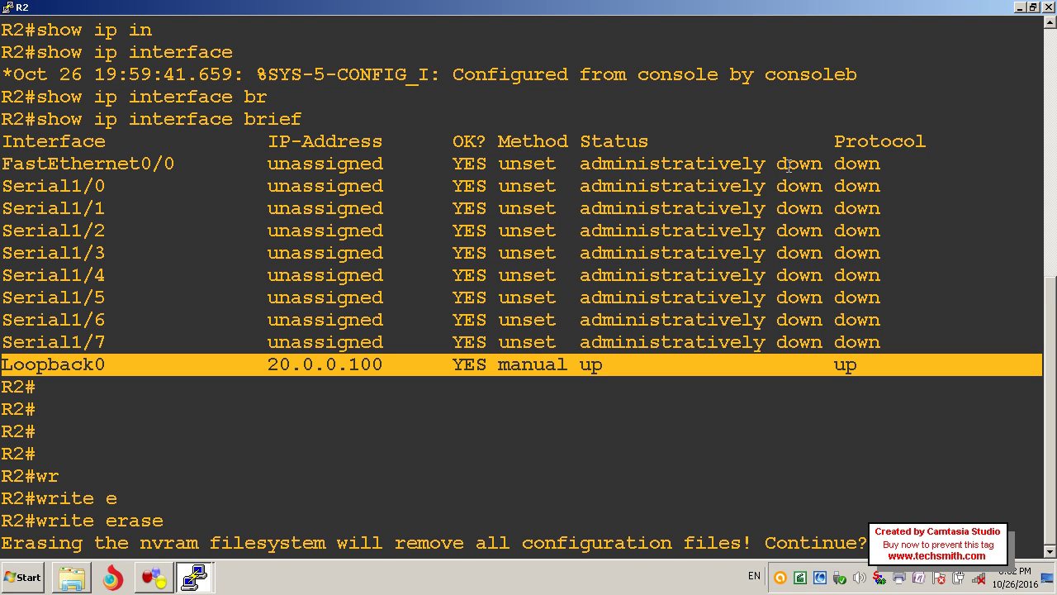
key(Return)
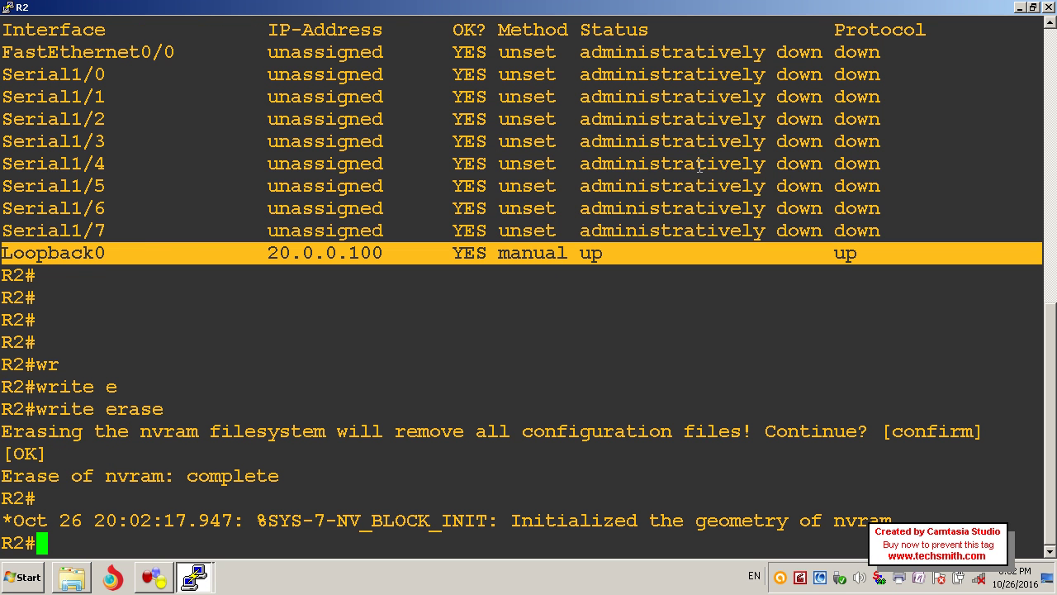
drag(165, 484, 107, 485)
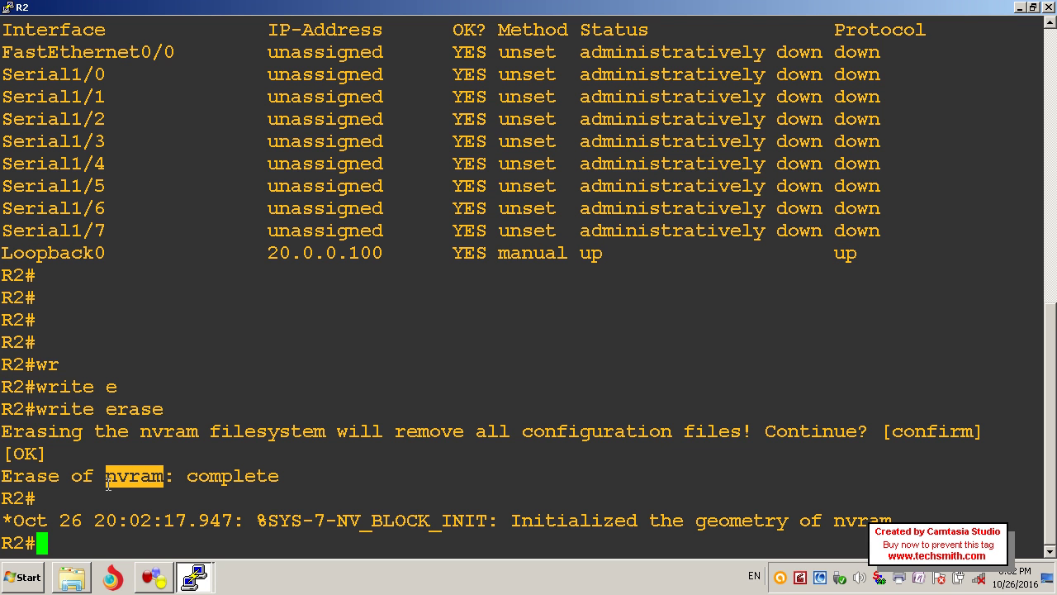